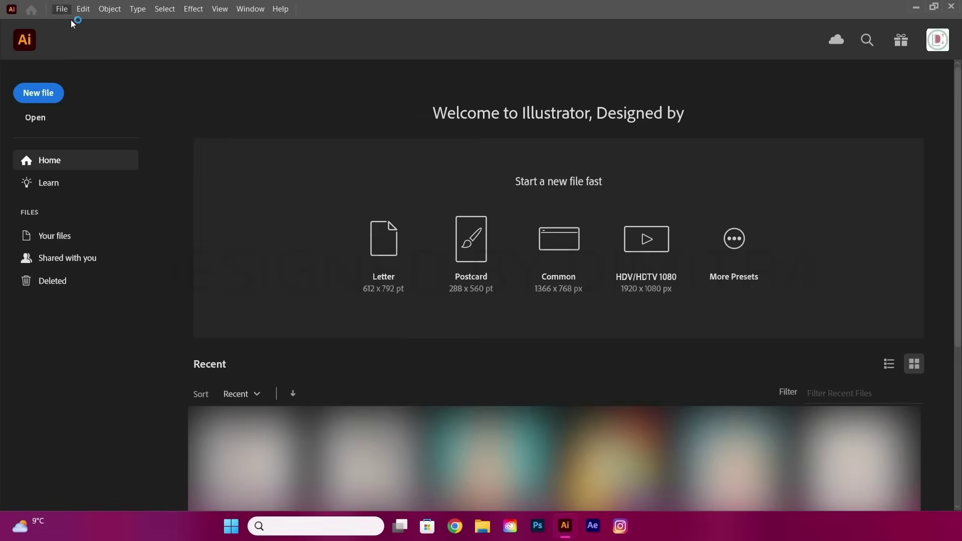
- Create a new 3840 × 2160 px document named Beyonce
key(ctrl+n)
text(3840)
key(Tab)
text(2160)
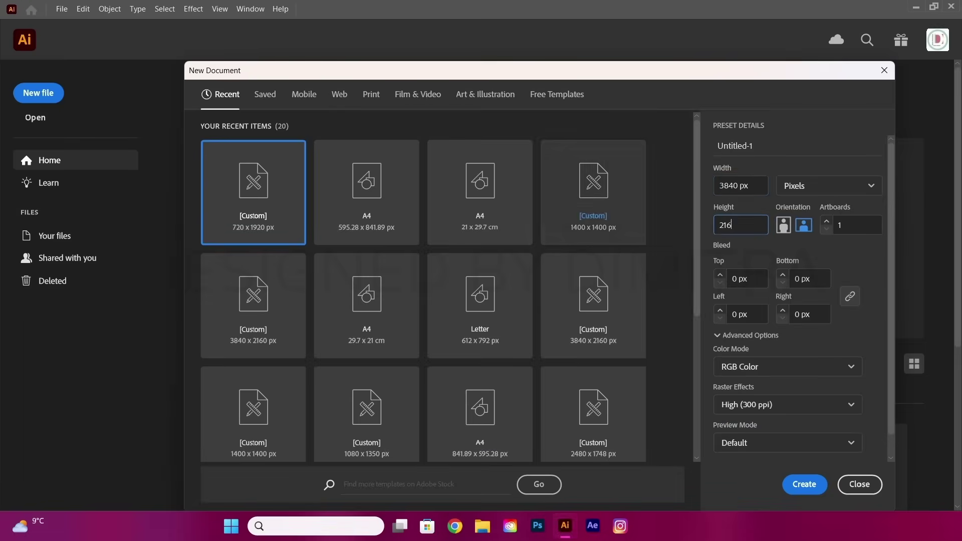
click(808, 156)
text(ce)
click(805, 484)
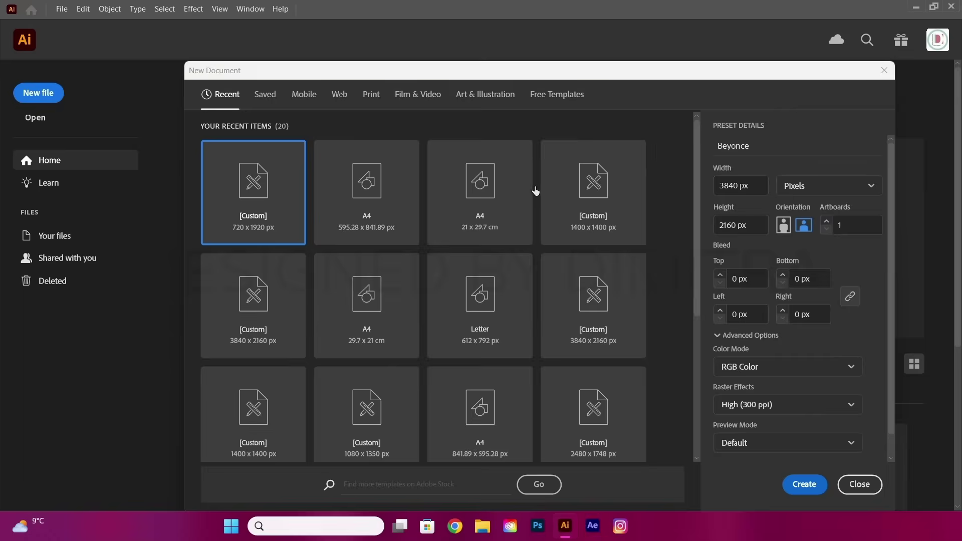
- Rename Layer 1 to 'Beyonc' in the Layers panel
double_click(880, 100)
text(Beyonc)
key(Return)
click(951, 64)
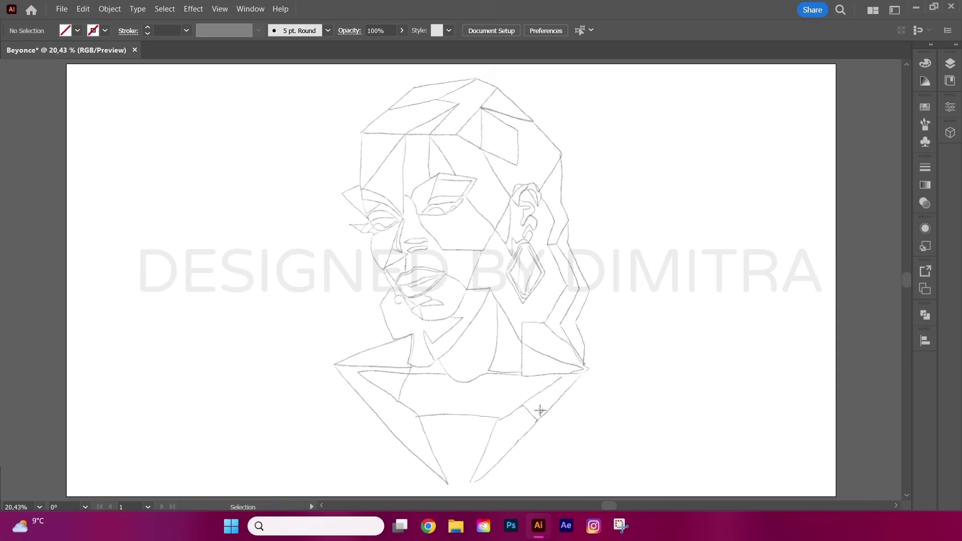
- Add a new empty tracing layer above the sketch and select the Pen tool
click(950, 63)
click(917, 319)
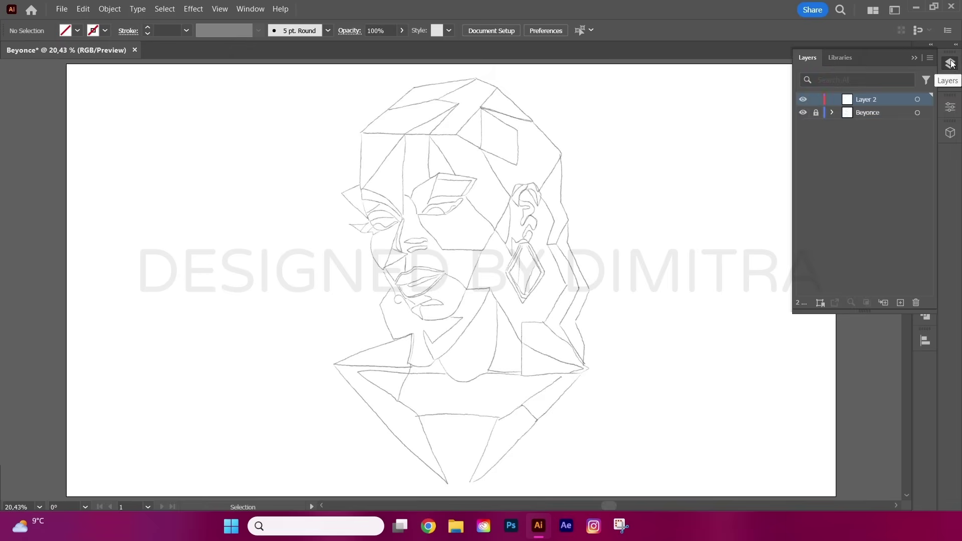
click(20, 122)
- At 100% zoom, trace the first five-point hair facet as a closed outline
key(ctrl+1)
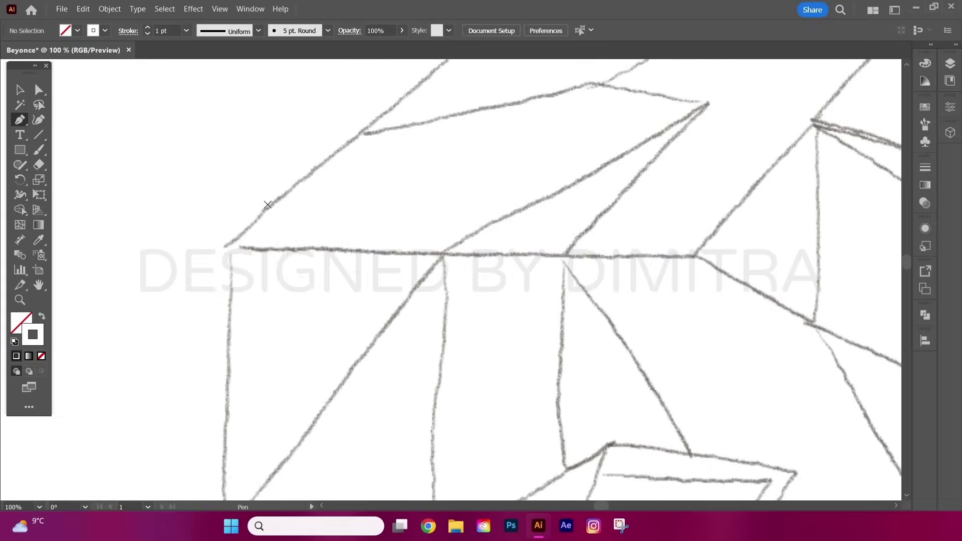
click(228, 270)
click(360, 157)
click(587, 106)
click(707, 126)
click(442, 277)
click(228, 269)
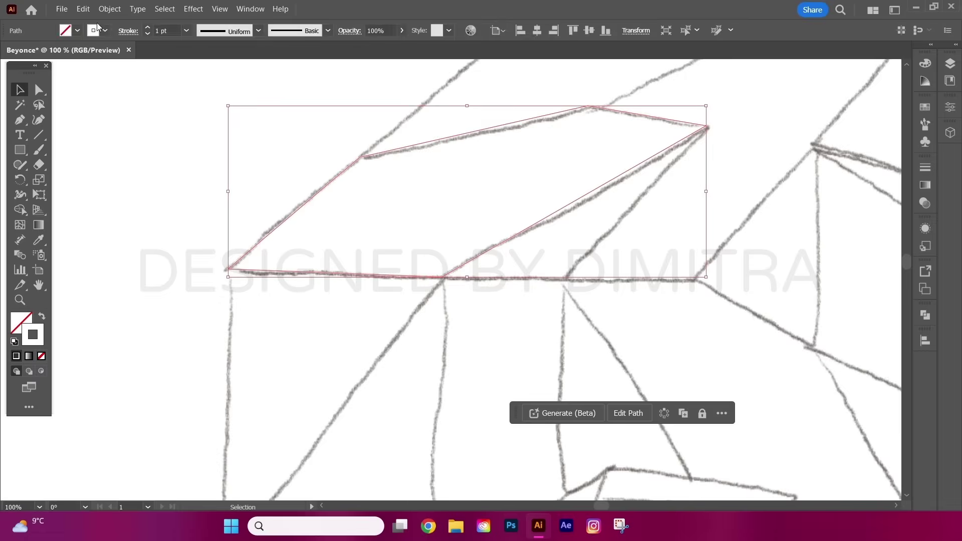
- Outline the upper hair facet and the triangular facet below it
scroll(359, 300, up, 3)
click(359, 300)
click(485, 192)
click(794, 148)
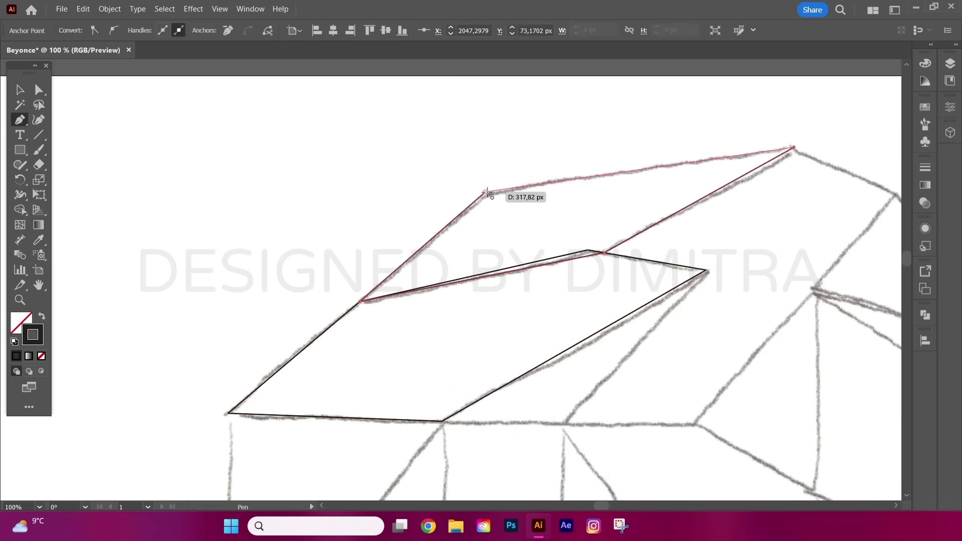
click(605, 253)
click(359, 301)
click(442, 421)
click(707, 270)
click(568, 421)
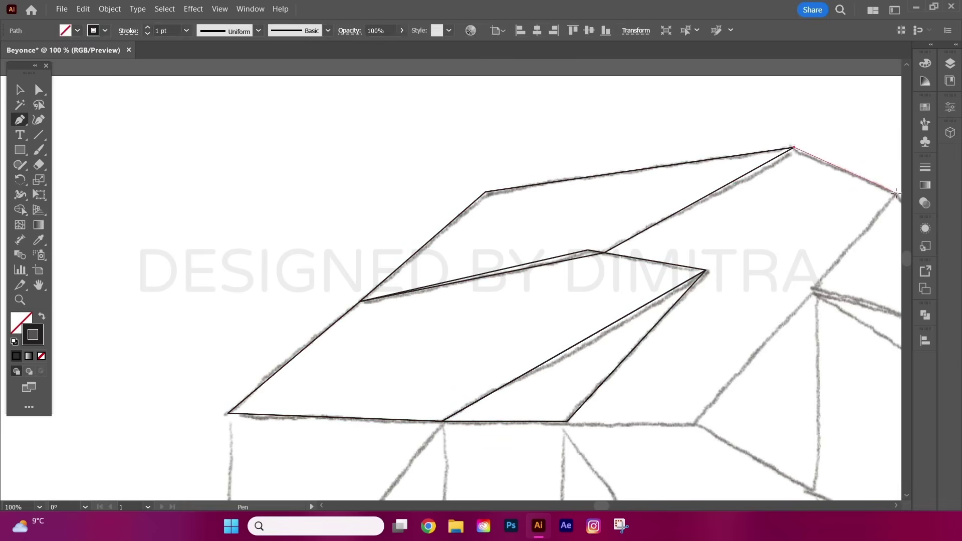
click(694, 425)
- Trace the facet at the hair's left corner down to its bottom anchor
scroll(709, 215, down, 2)
scroll(243, 179, down, 4)
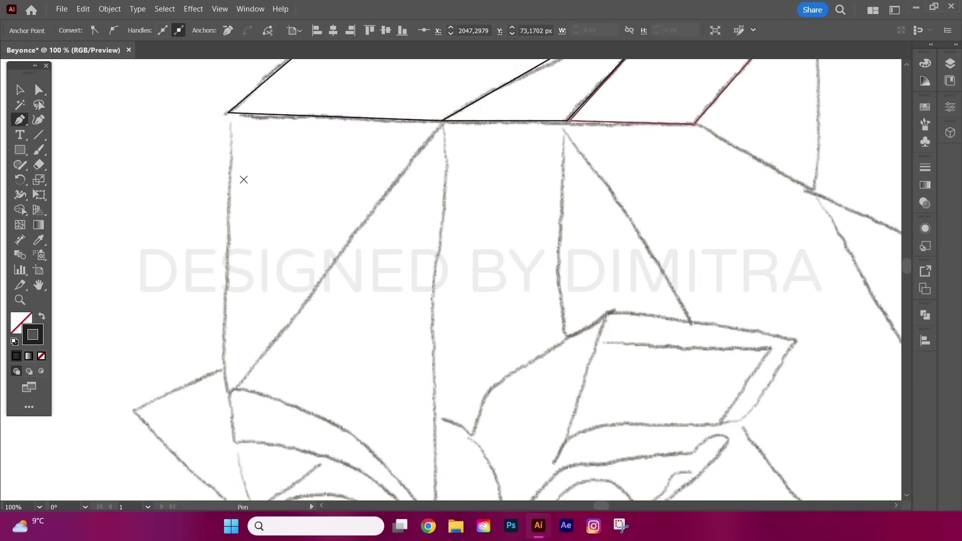
click(228, 113)
click(228, 391)
click(441, 123)
scroll(440, 123, down, 3)
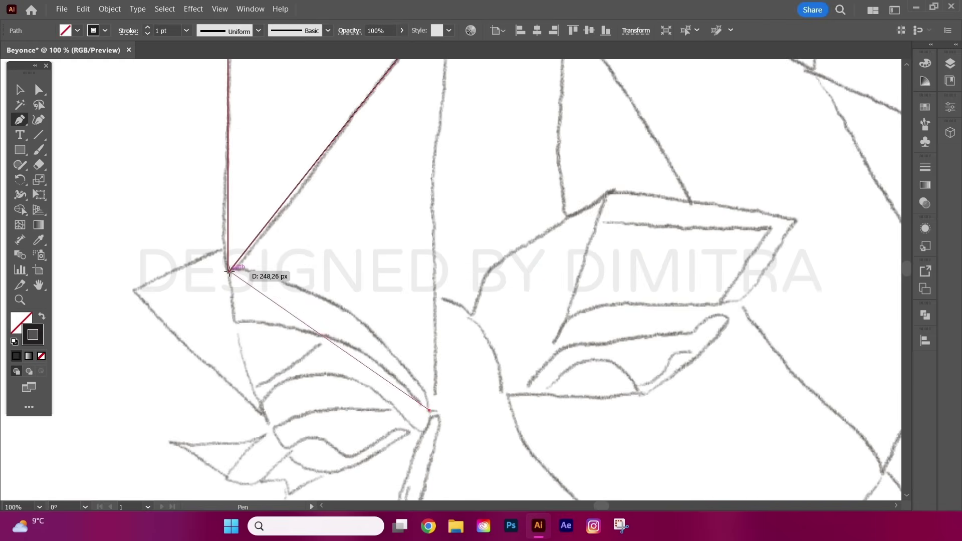
click(429, 410)
drag(228, 271, 29, 232)
scroll(441, 387, up, 1)
scroll(441, 387, up, 2)
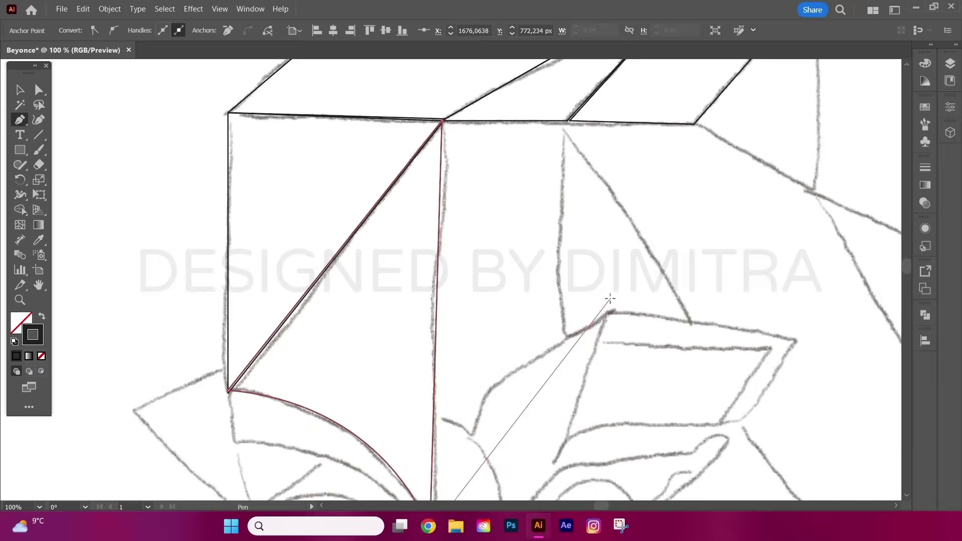
scroll(434, 475, down, 1)
click(434, 475)
scroll(434, 475, up, 2)
- Outline the next triangular hair facet as a closed path
click(565, 372)
click(570, 158)
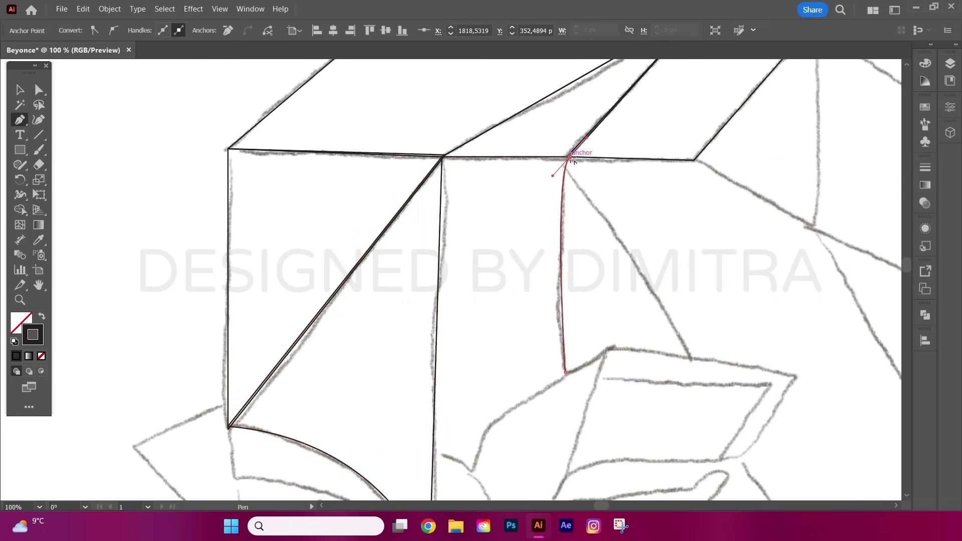
drag(691, 358, 693, 363)
scroll(693, 363, down, 3)
scroll(472, 273, up, 3)
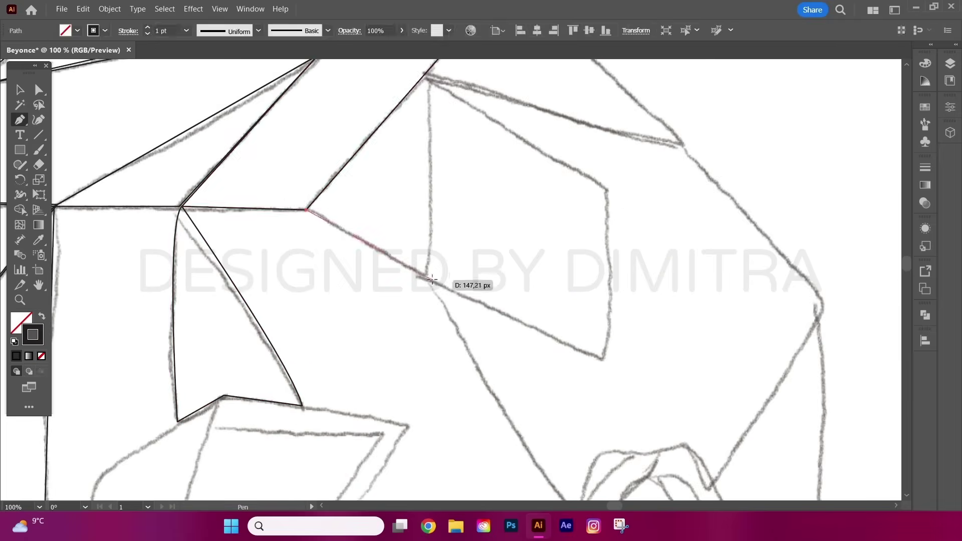
click(308, 282)
scroll(307, 282, up, 1)
- Trace the four-sided hair facet
click(683, 278)
click(426, 206)
scroll(426, 205, down, 1)
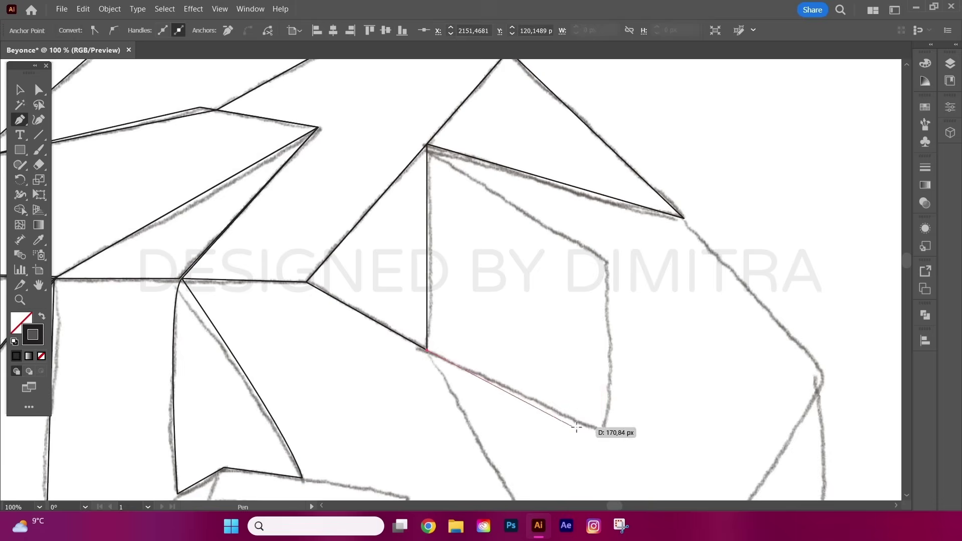
click(600, 432)
click(427, 145)
scroll(427, 349, down, 3)
- Outline the facet beside the ear and the diamond facet, closing the path
click(825, 279)
scroll(710, 261, down, 3)
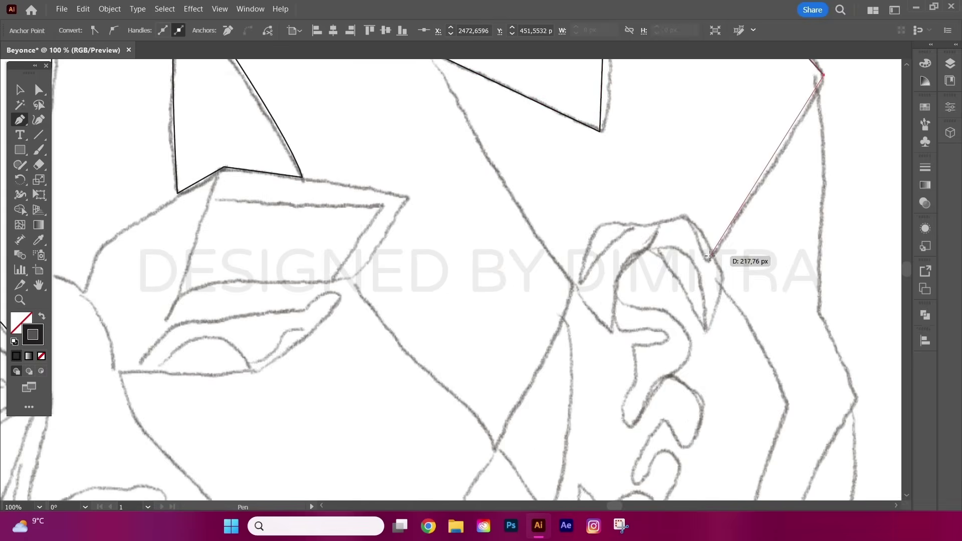
click(710, 257)
click(684, 217)
click(643, 226)
click(603, 225)
scroll(576, 278, up, 3)
click(427, 190)
click(600, 271)
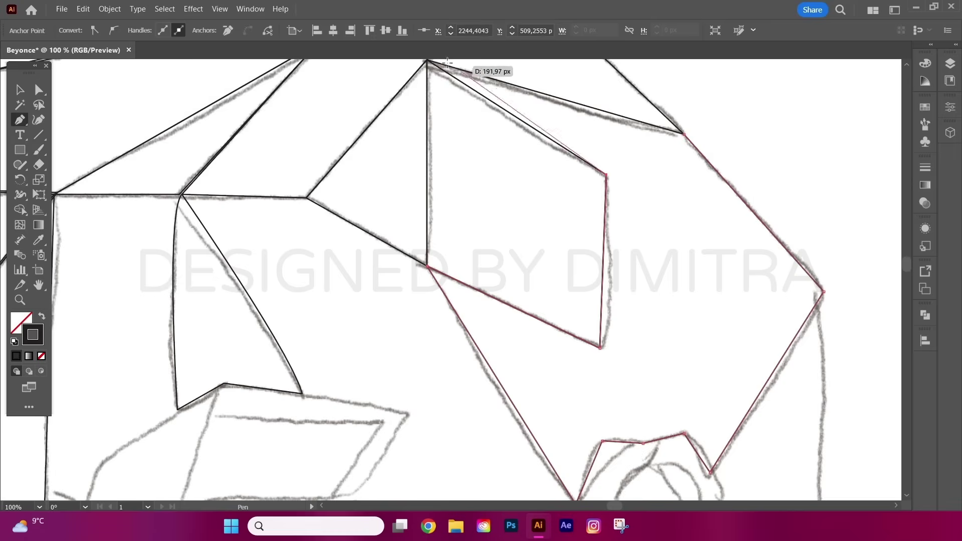
click(427, 61)
click(683, 159)
scroll(683, 159, down, 5)
- Zoomed out, trace the forehead facet above the eye, then expand the tracing layer's contents
key(ctrl+minus)
key(ctrl+minus)
click(558, 409)
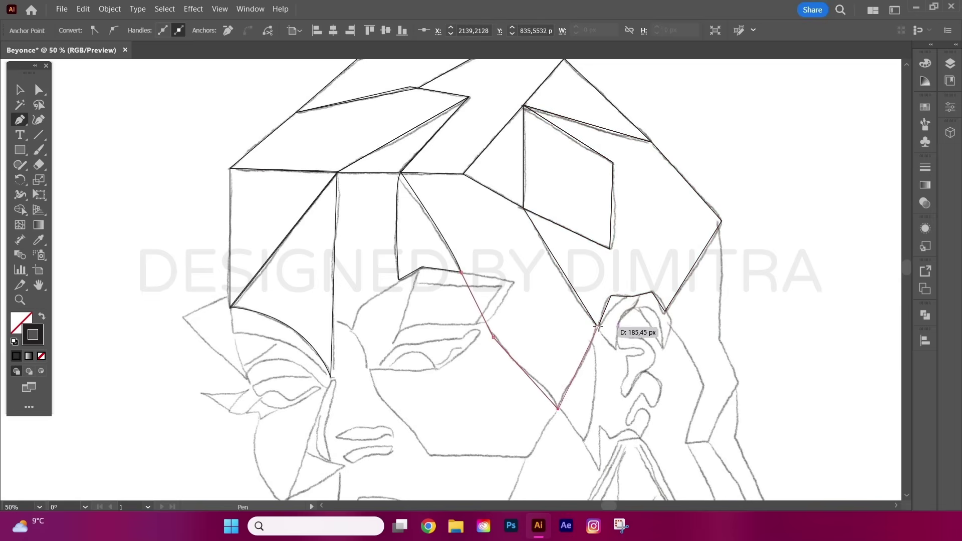
click(493, 336)
click(461, 272)
click(463, 175)
click(401, 173)
click(950, 64)
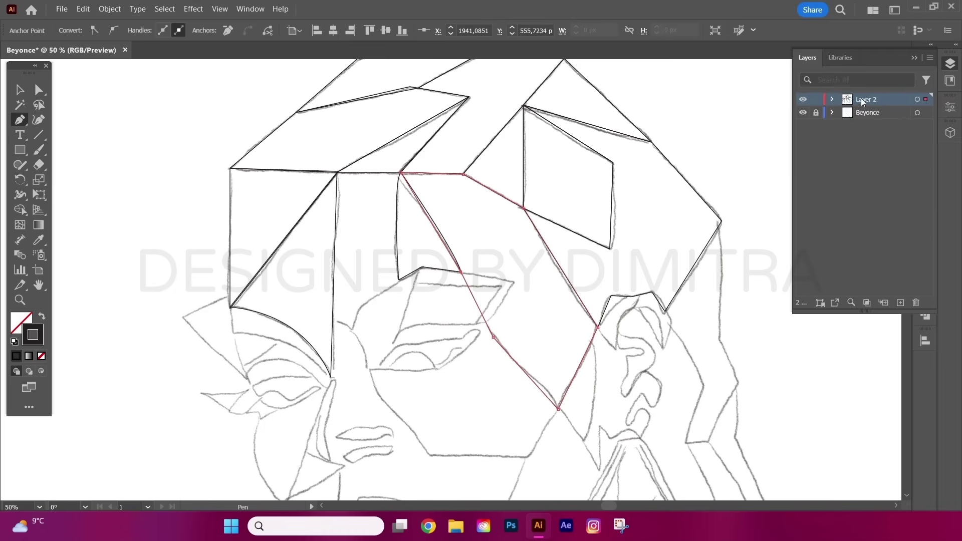
click(813, 99)
- At 150% zoom, trace the curved left eye shape as a closed path
click(950, 63)
key(ctrl+plus)
key(ctrl+plus)
key(ctrl+plus)
click(246, 123)
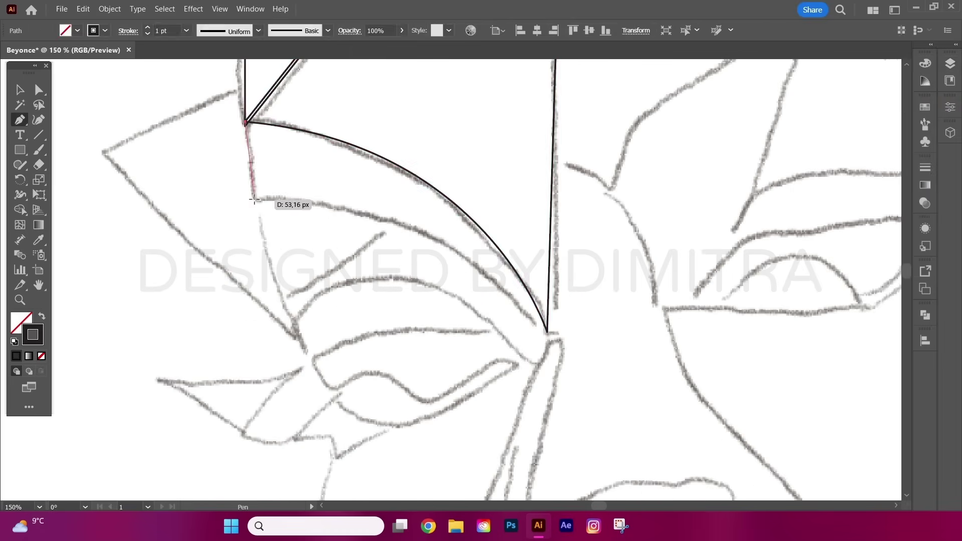
click(256, 199)
drag(548, 333, 672, 484)
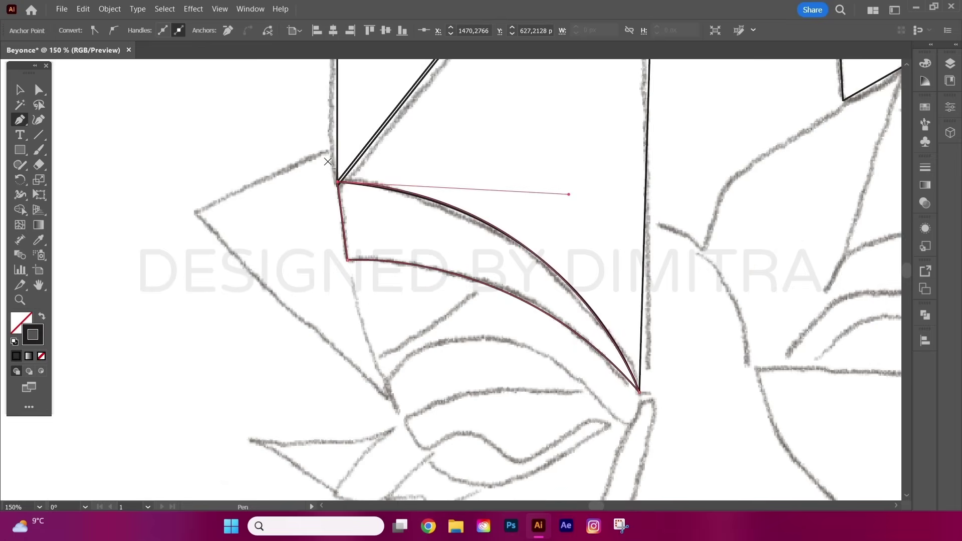
click(329, 145)
click(188, 211)
click(385, 401)
click(340, 260)
- Outline the inner curved eye shape and the lower shape with curved edges
scroll(338, 183, down, 2)
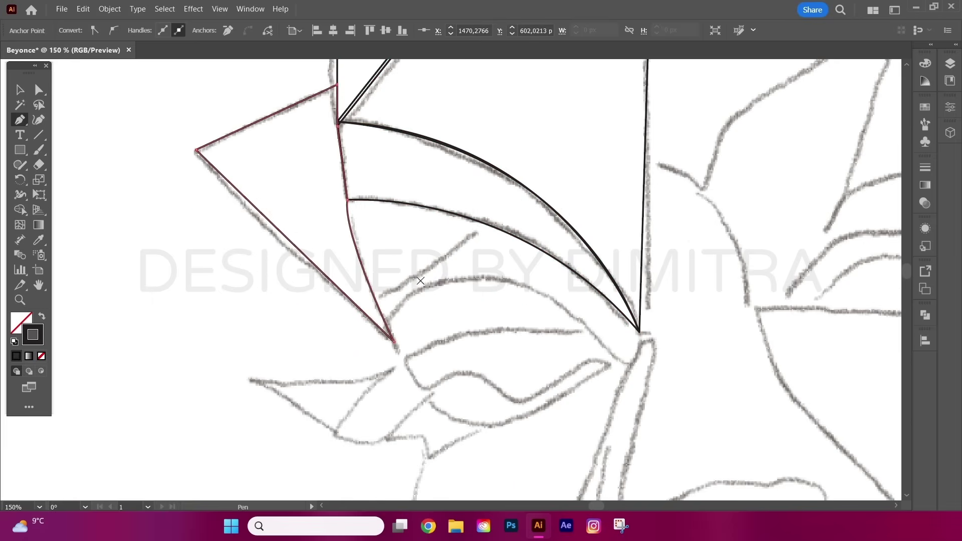
drag(393, 340, 392, 279)
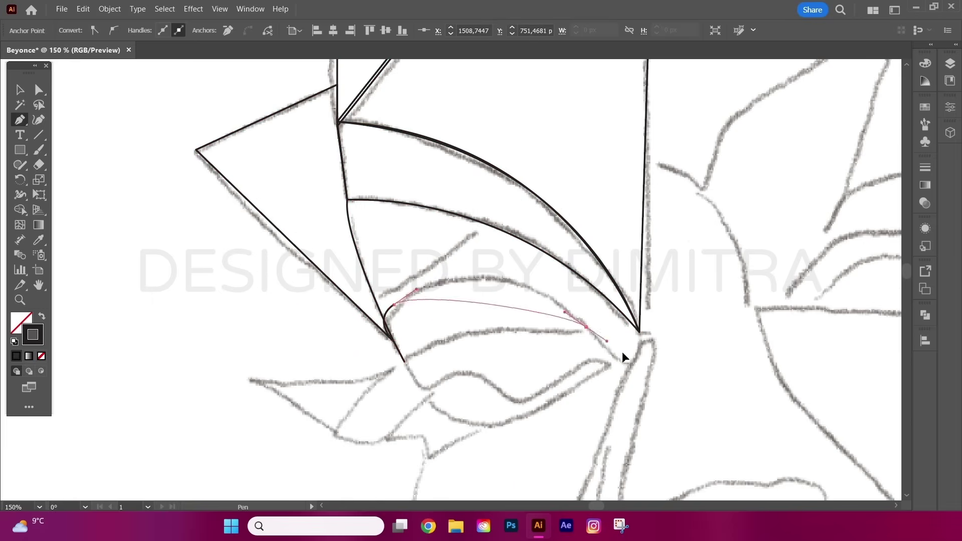
click(586, 328)
drag(404, 361, 376, 402)
drag(485, 223, 504, 205)
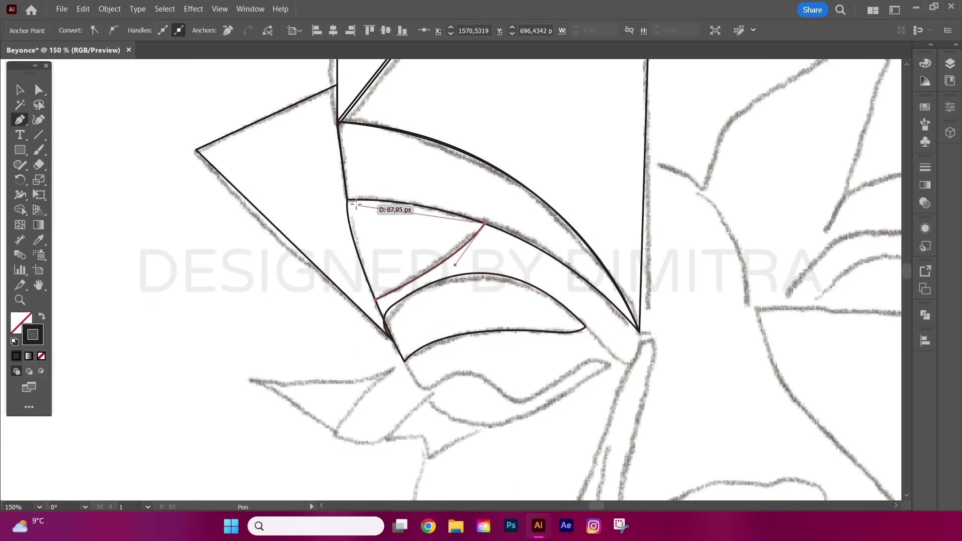
drag(380, 380, 377, 381)
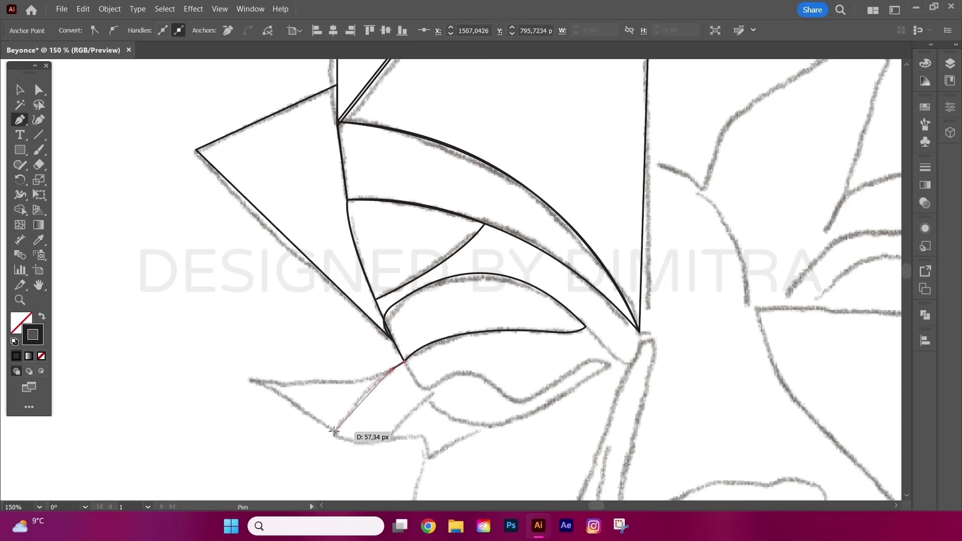
drag(335, 430, 351, 444)
mouse_move(434, 392)
mouse_down()
mouse_move(441, 386)
mouse_move(396, 369)
mouse_up()
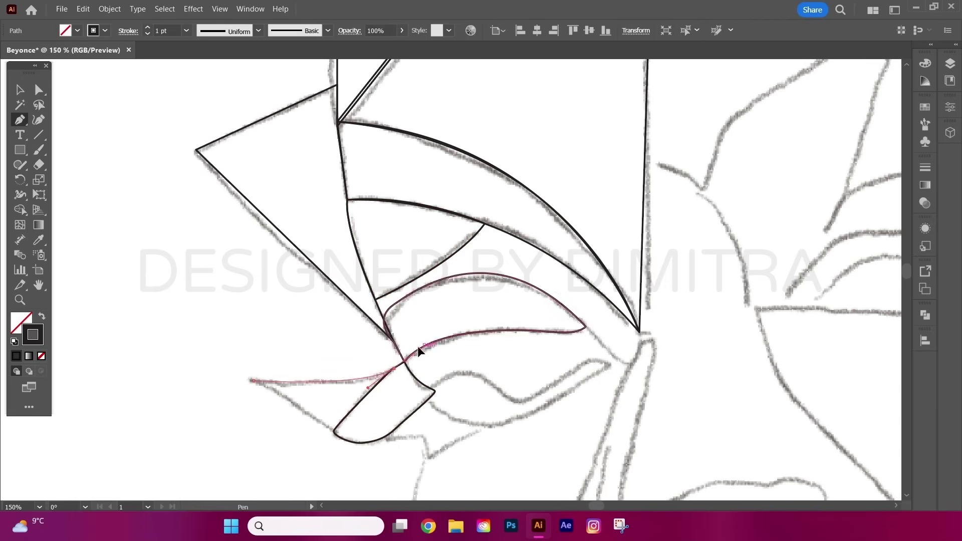
click(333, 430)
- Trace the rounded eye-corner shape and close the lower shape's outline
click(253, 381)
click(586, 329)
drag(621, 362, 633, 360)
click(639, 332)
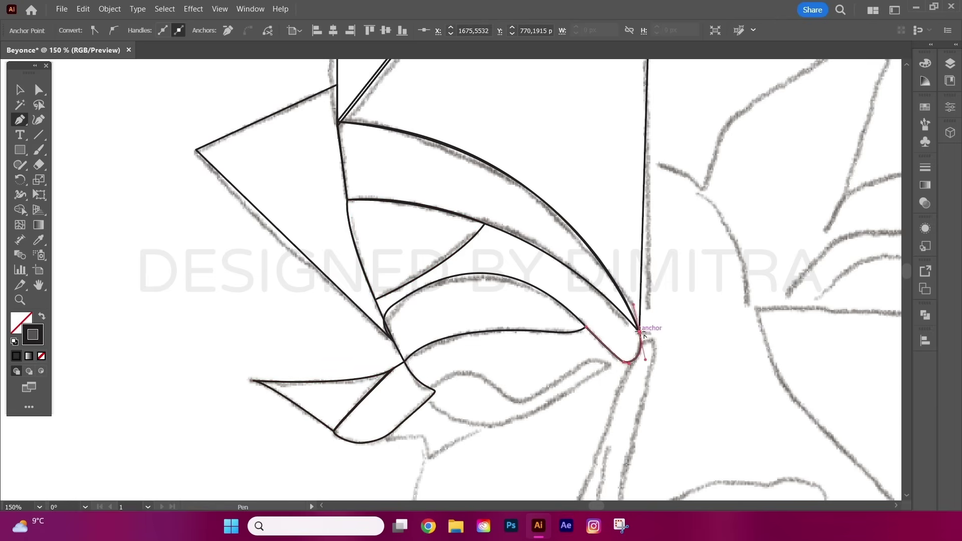
click(485, 223)
drag(376, 299, 320, 321)
click(586, 328)
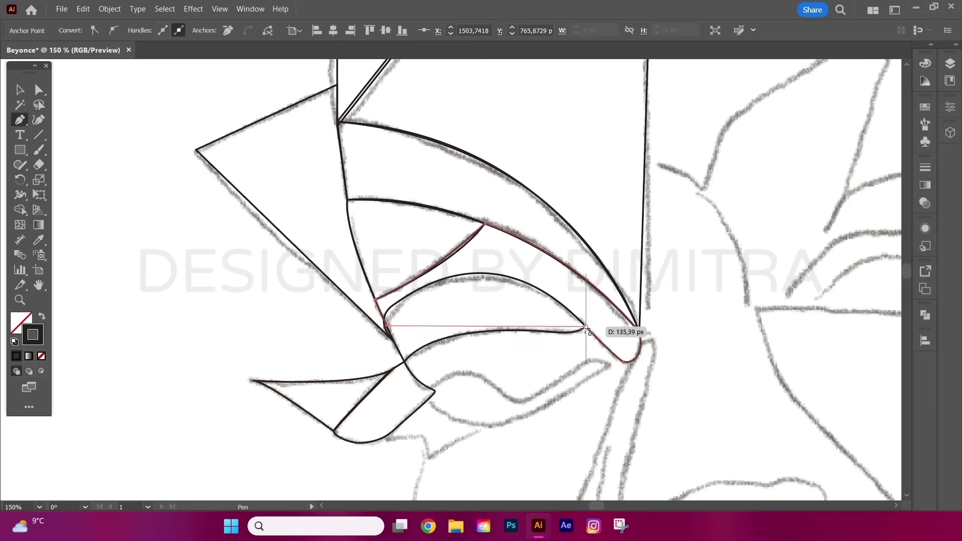
scroll(601, 331, down, 3)
click(432, 328)
- Outline the curved shape below the eye shapes
click(518, 341)
drag(596, 301, 620, 305)
drag(506, 361, 527, 358)
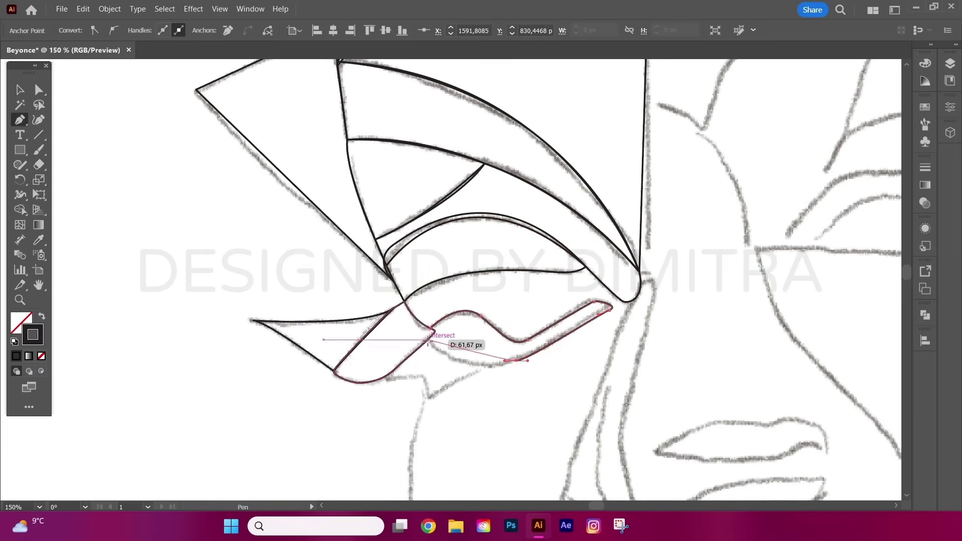
drag(430, 327, 432, 329)
click(383, 377)
click(495, 364)
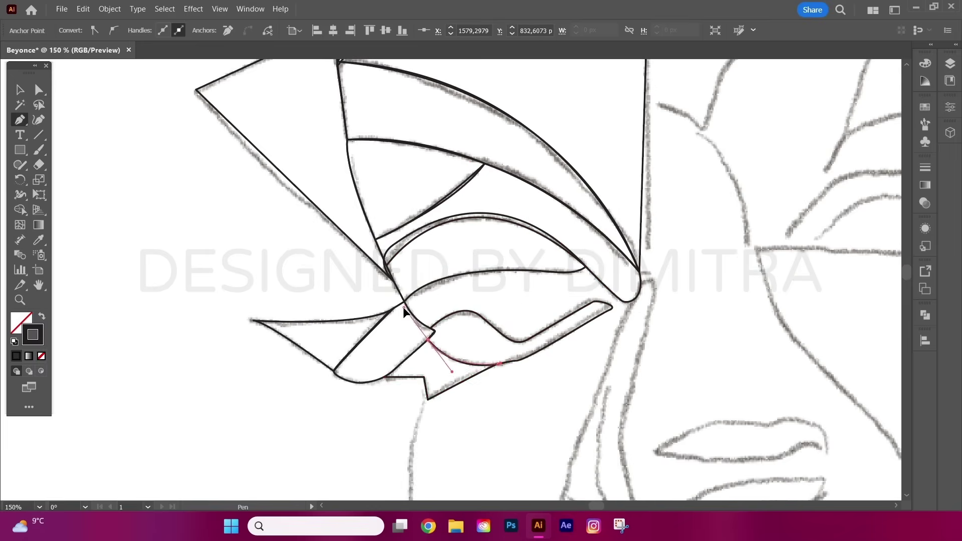
click(427, 340)
key(ctrl+minus)
key(ctrl+minus)
key(ctrl+plus)
- Start an outline around the eye sketch, then delete the unfinished path
click(471, 286)
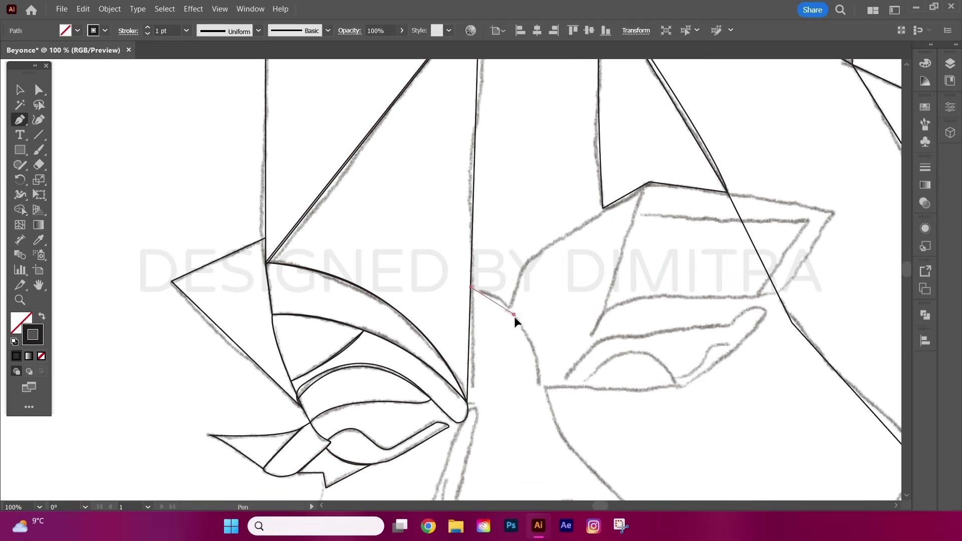
click(513, 314)
click(546, 387)
click(691, 384)
click(763, 314)
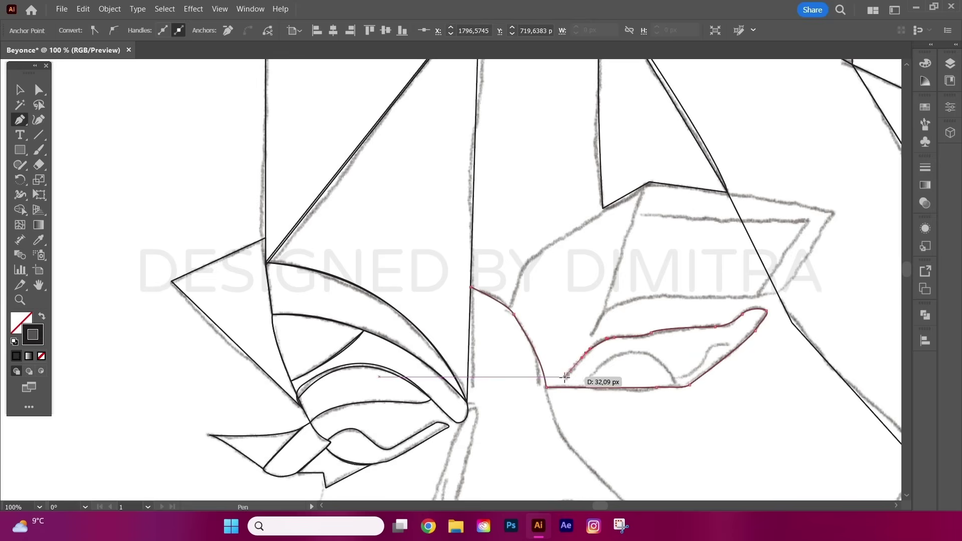
key(Delete)
- Trace a second path from the brow edge around the eye, then abandon it
scroll(601, 250, up, 2)
click(603, 244)
click(530, 293)
click(509, 345)
click(540, 421)
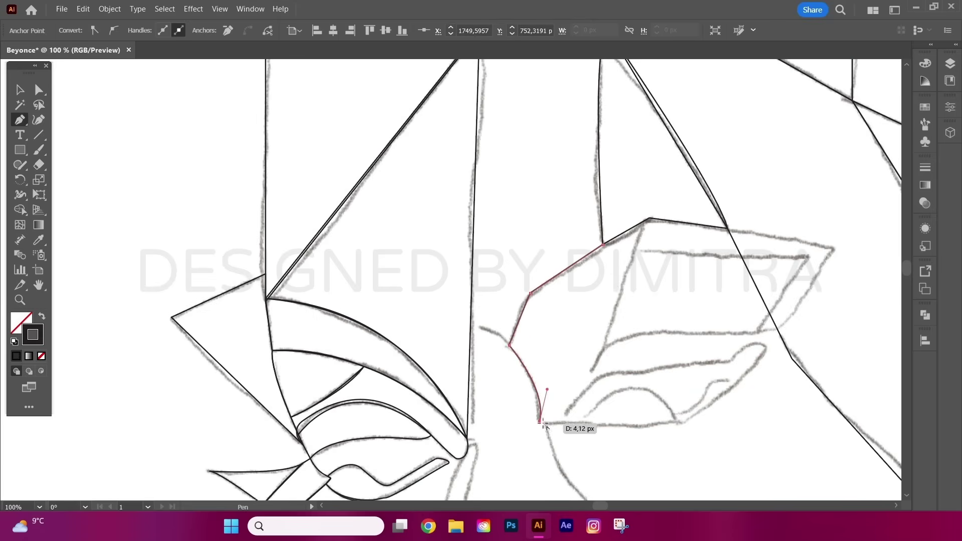
click(649, 426)
click(684, 422)
drag(766, 350, 769, 358)
key(ctrl+minus)
scroll(556, 295, down, 1)
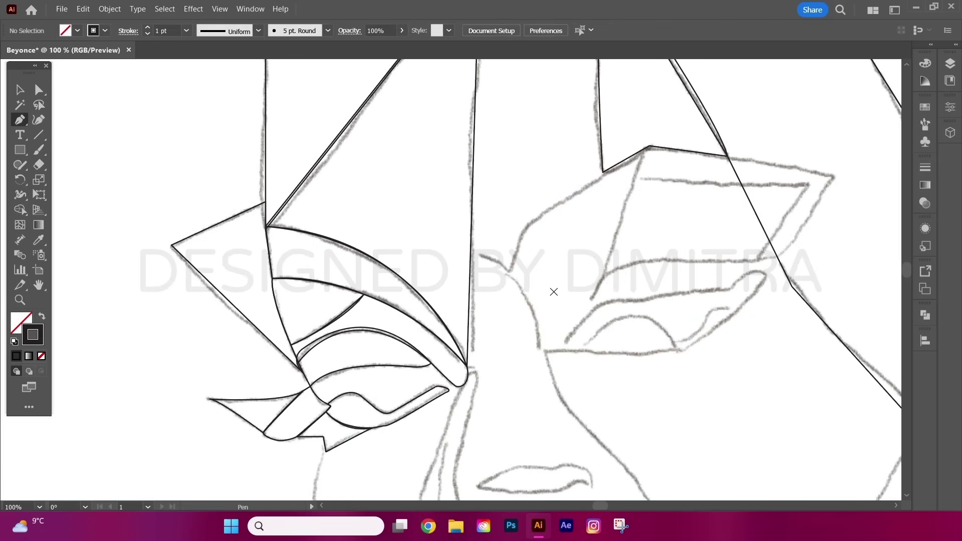
- Outline the brow facet as a closed black shape
click(488, 94)
click(483, 290)
click(521, 273)
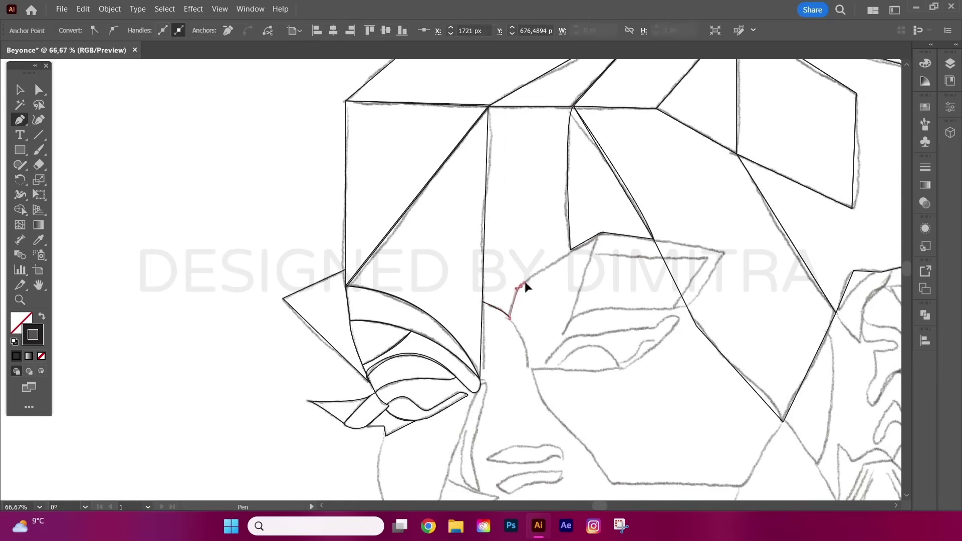
click(571, 239)
scroll(552, 225, up, 3)
click(573, 155)
click(489, 154)
scroll(489, 155, down, 3)
scroll(545, 378, up, 2)
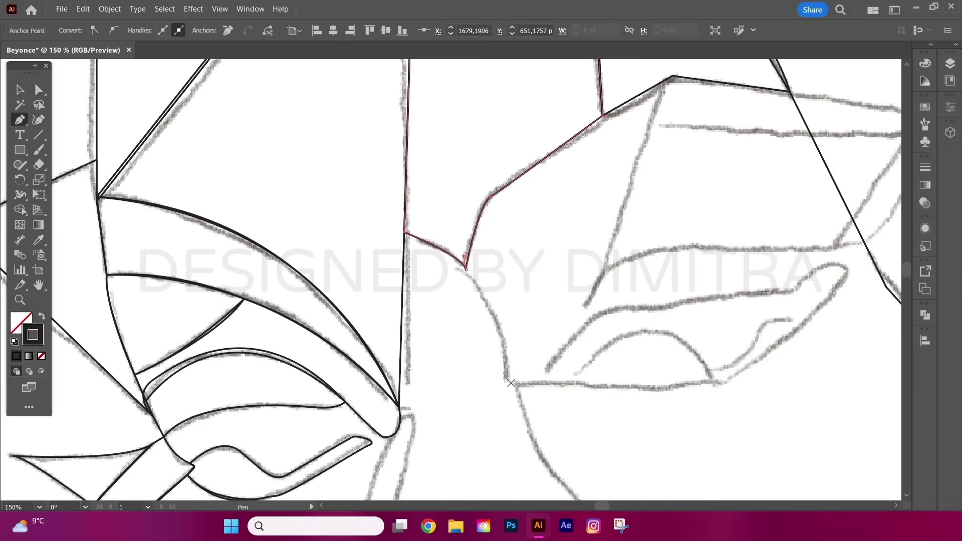
- Trace the cheek shape next to the eye as a closed outline
click(511, 382)
click(538, 383)
click(578, 332)
click(671, 79)
click(604, 115)
click(491, 199)
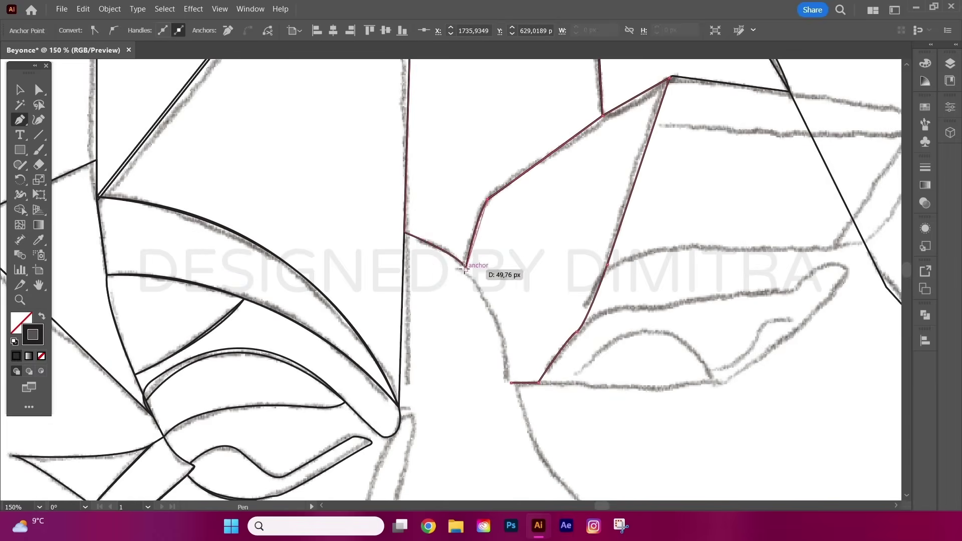
click(511, 382)
scroll(576, 378, down, 1)
scroll(577, 314, up, 2)
- Outline the eyelid shape and close it
click(609, 318)
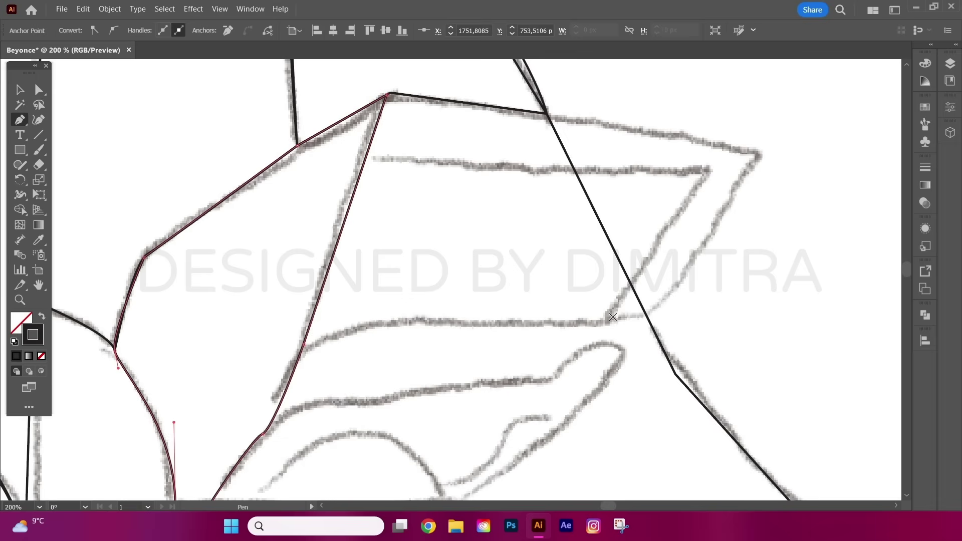
click(709, 170)
click(365, 161)
click(389, 93)
click(761, 153)
- Start a path along the lower lid toward the eye's corner
click(647, 315)
click(609, 318)
click(301, 353)
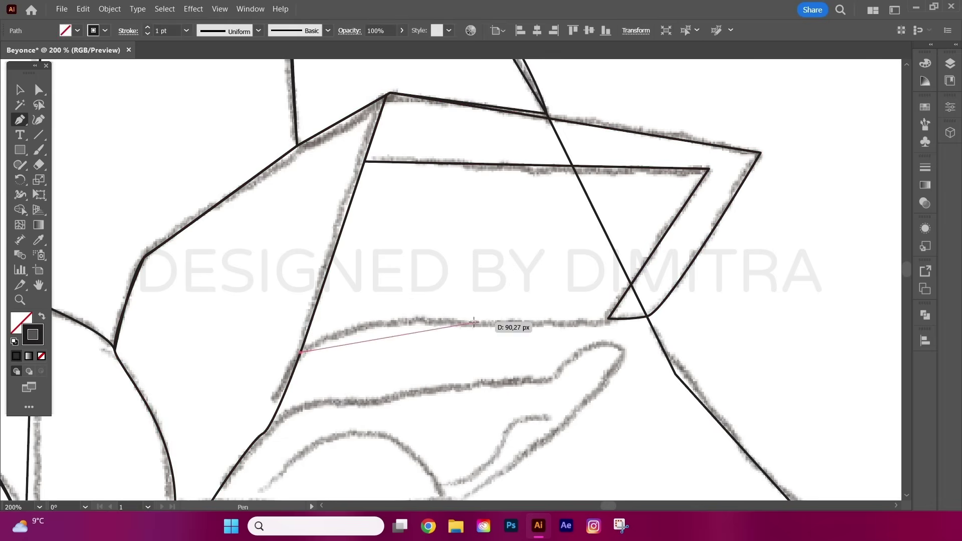
click(411, 323)
click(499, 326)
scroll(614, 325, down, 1)
- Extend the path around the cheek's right side and bottom, then along the eye edges
click(764, 386)
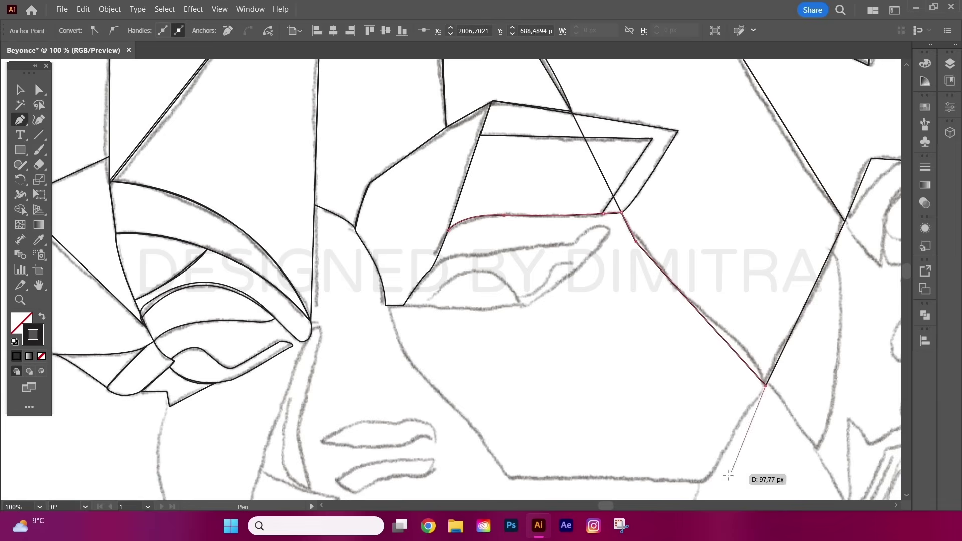
click(701, 485)
click(508, 480)
click(473, 428)
click(409, 358)
click(386, 304)
click(491, 309)
click(526, 305)
click(611, 233)
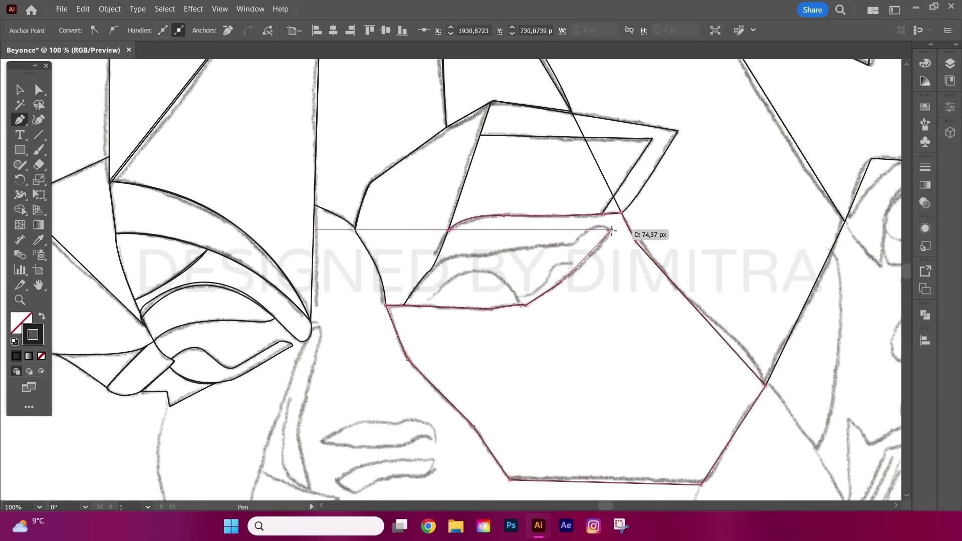
click(507, 249)
click(453, 256)
- Begin the chin outline with a corner anchor where the jaw meets the chin
scroll(437, 259, up, 2)
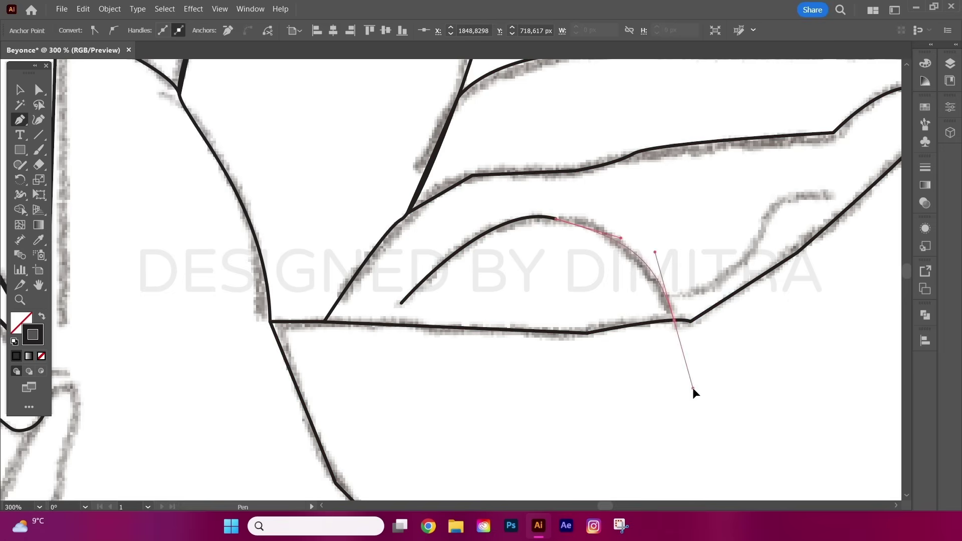
scroll(451, 331, down, 3)
drag(300, 393, 396, 464)
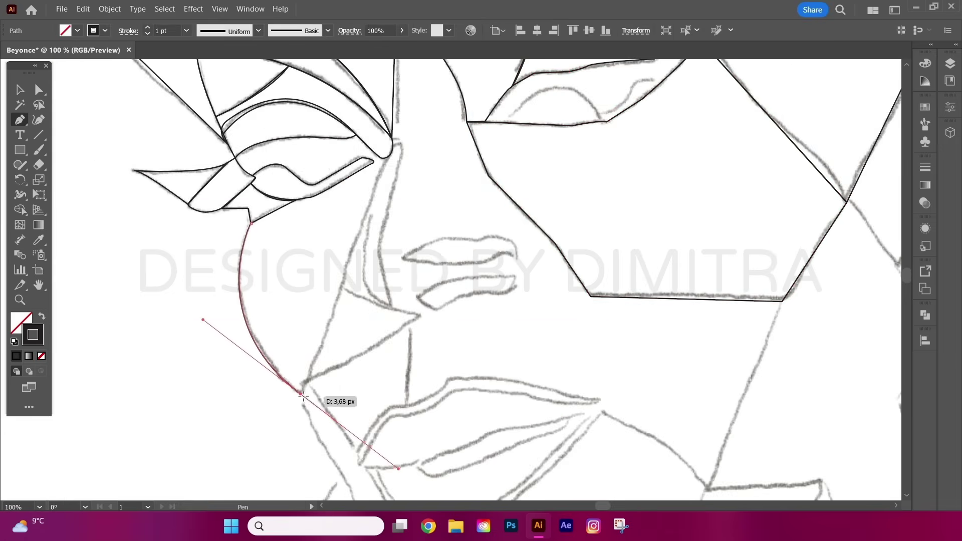
click(387, 157)
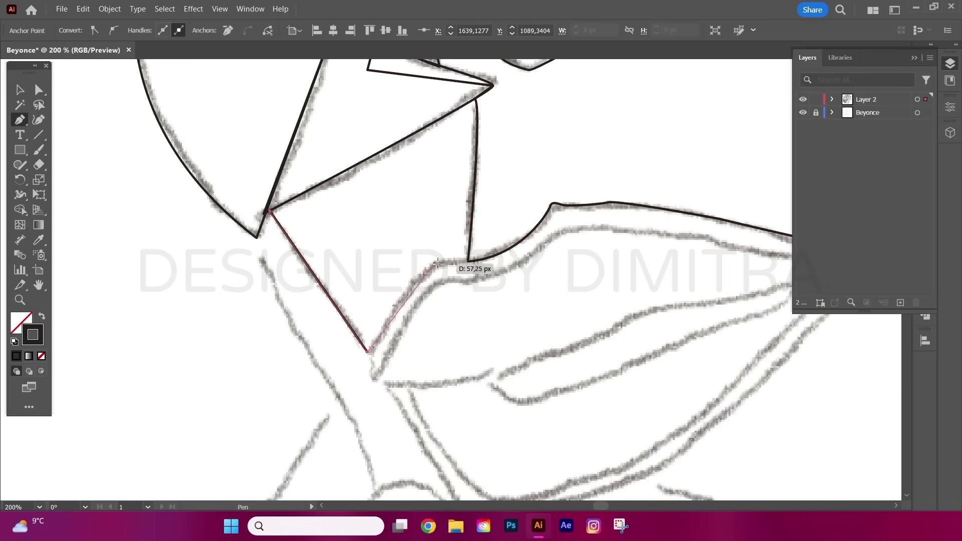
- Curve the chin outline's remaining segments and close it at its starting anchor
drag(519, 280, 520, 281)
key(ctrl+minus)
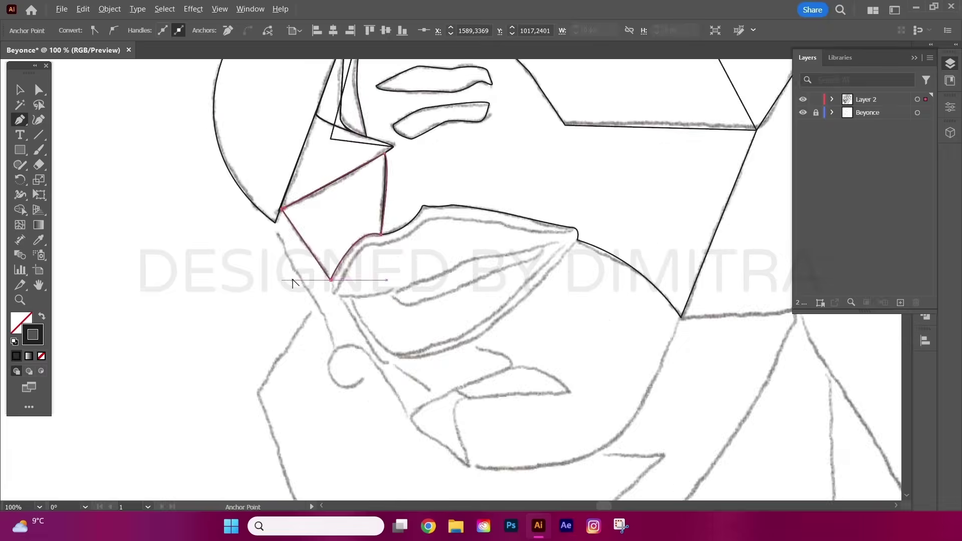
scroll(294, 279, down, 5)
scroll(294, 279, right, 5)
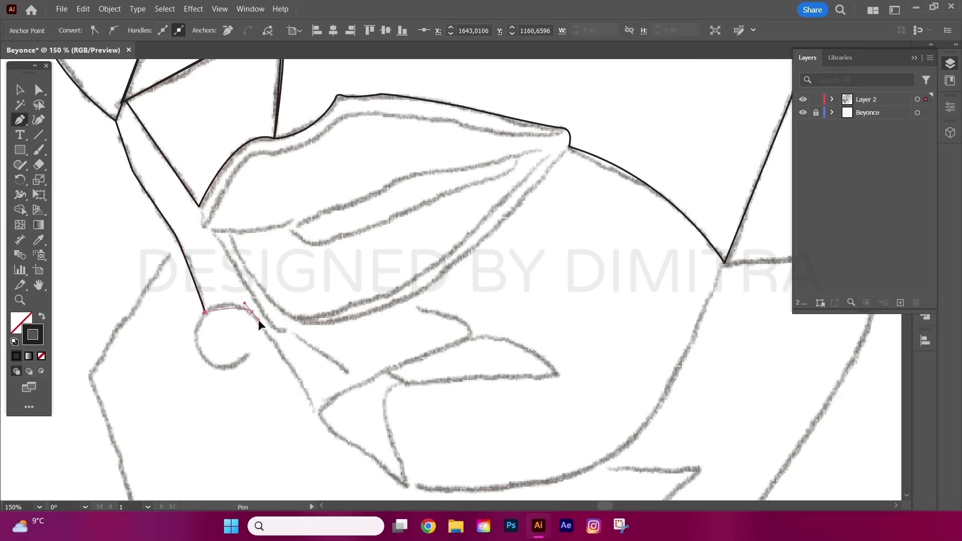
scroll(321, 417, down, 2)
drag(346, 404, 393, 444)
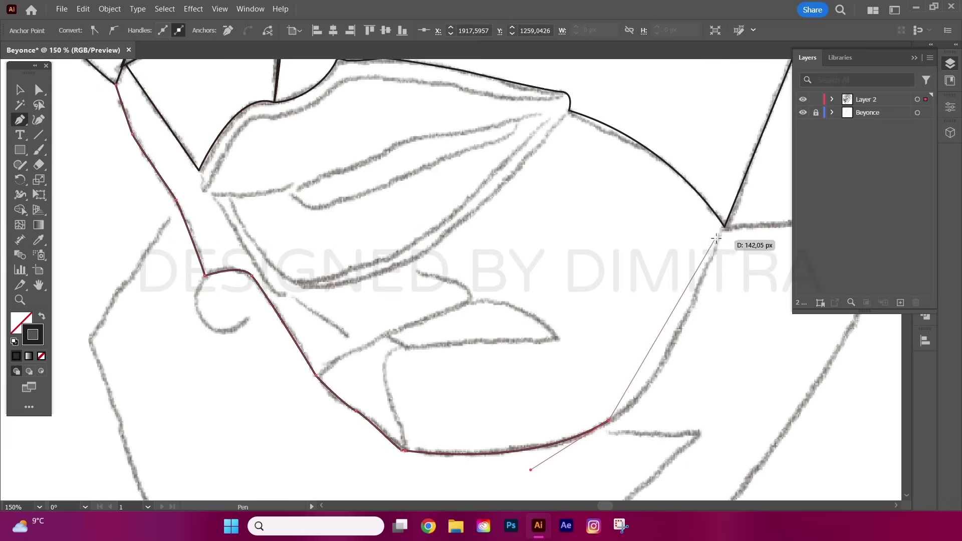
key(ctrl+minus)
drag(723, 225, 710, 178)
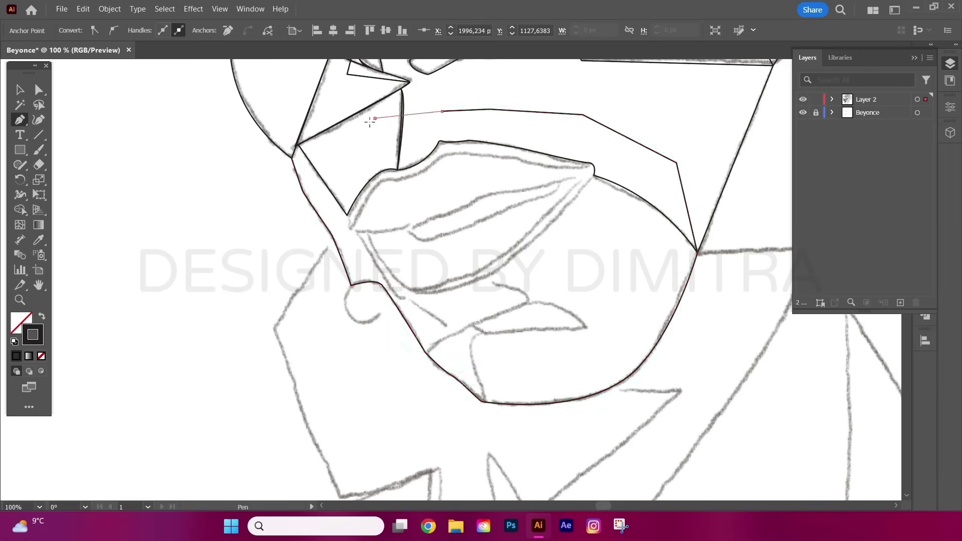
click(832, 99)
- Trace the upper lip out to the lips' right corner and close that outline
key(ctrl+plus)
key(ctrl+plus)
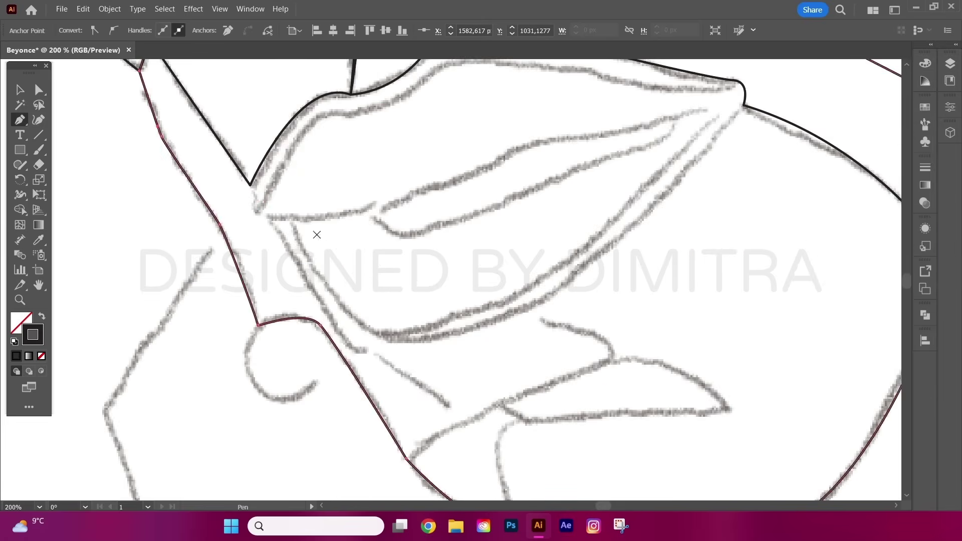
click(354, 118)
scroll(351, 150, up, 1)
drag(492, 98, 532, 107)
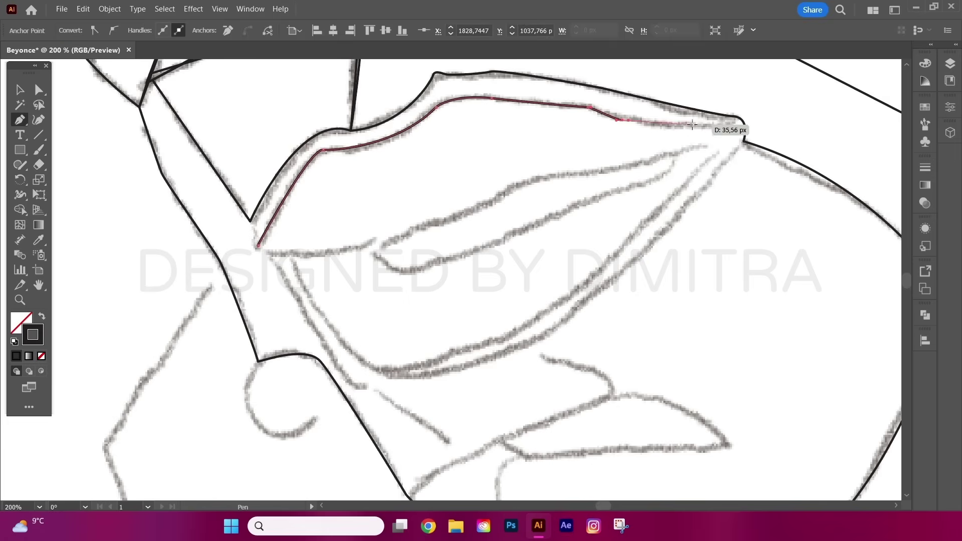
scroll(669, 105, up, 1)
ctrl+click(480, 107)
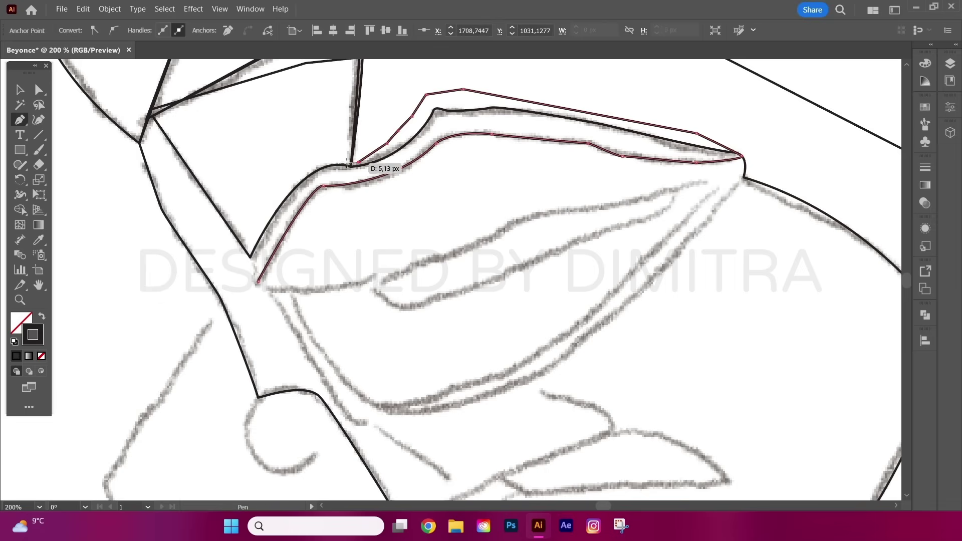
click(257, 282)
- Outline the lower lip and the curved middle lip line between the lips
click(270, 291)
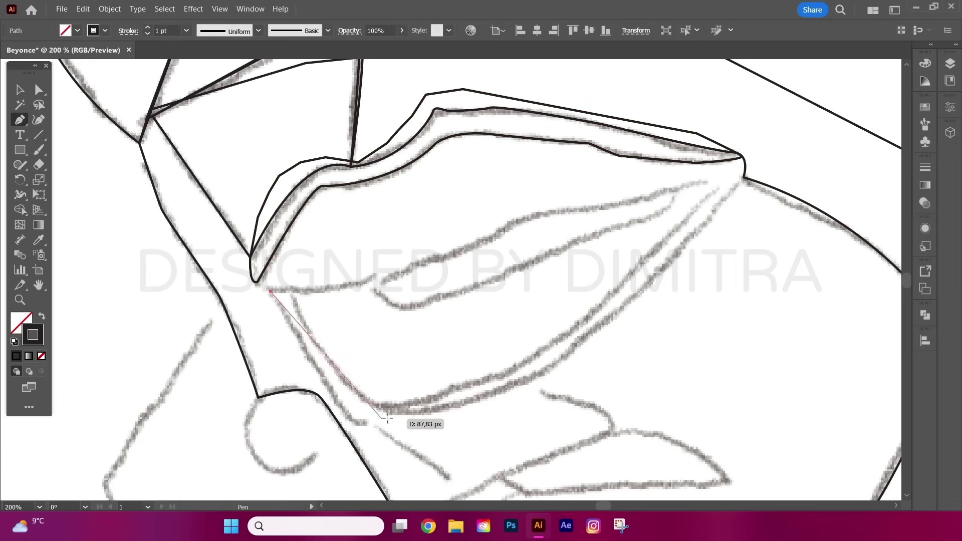
click(339, 401)
drag(399, 414, 392, 412)
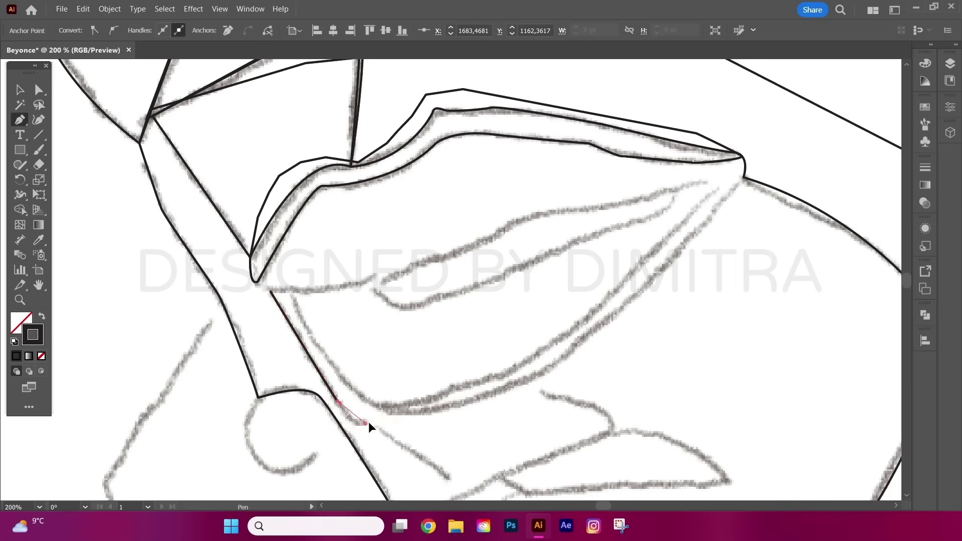
drag(744, 159, 706, 201)
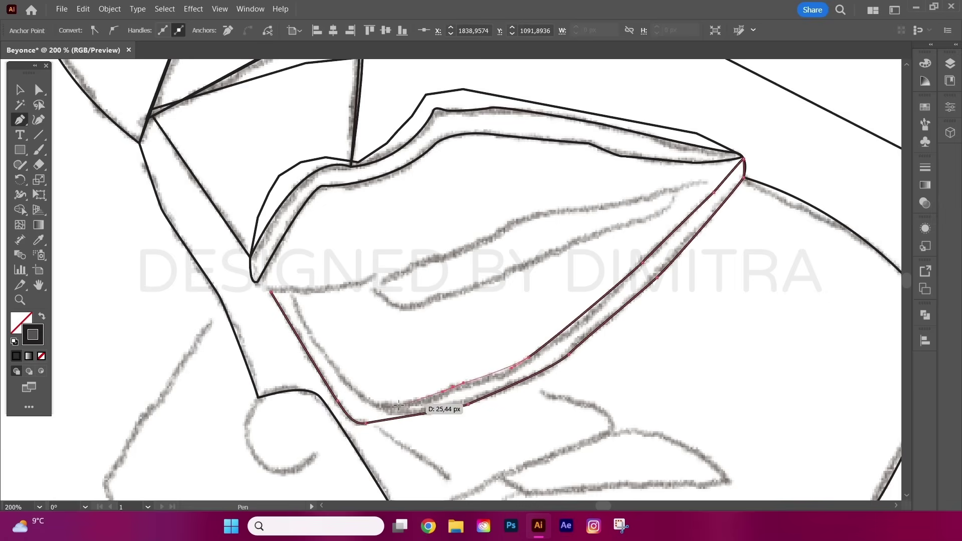
scroll(272, 300, up, 2)
drag(375, 332, 386, 325)
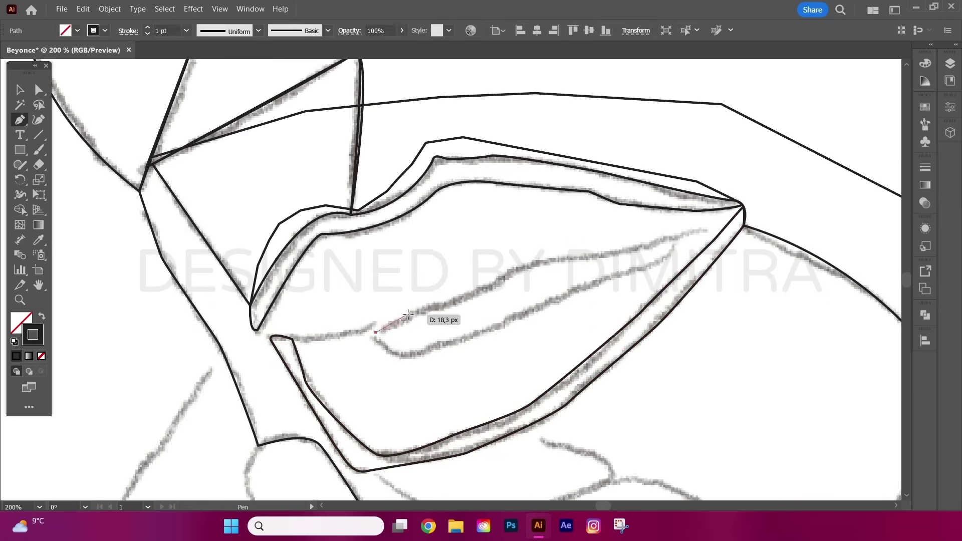
drag(501, 281, 552, 261)
click(606, 256)
- Close the outer upper-lip path and show a taller layers list
click(260, 328)
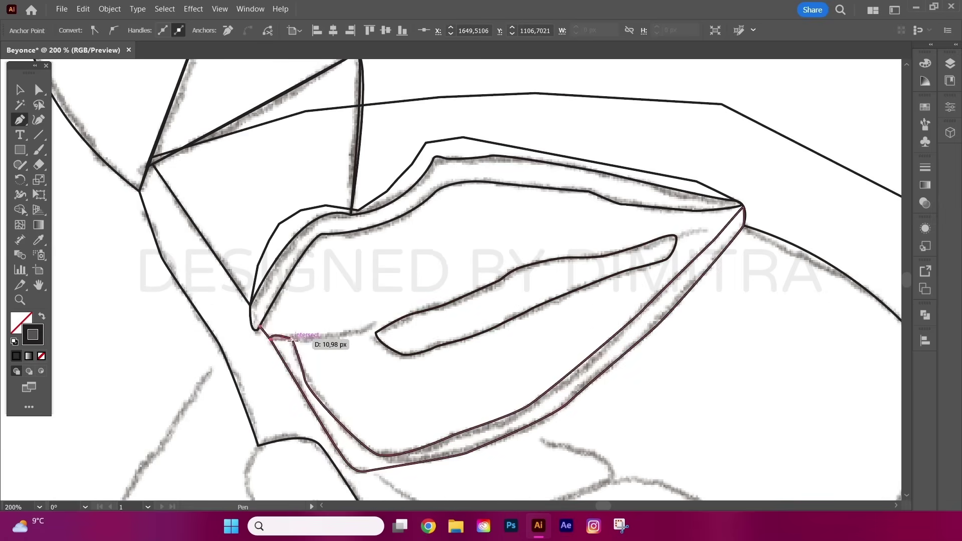
click(376, 332)
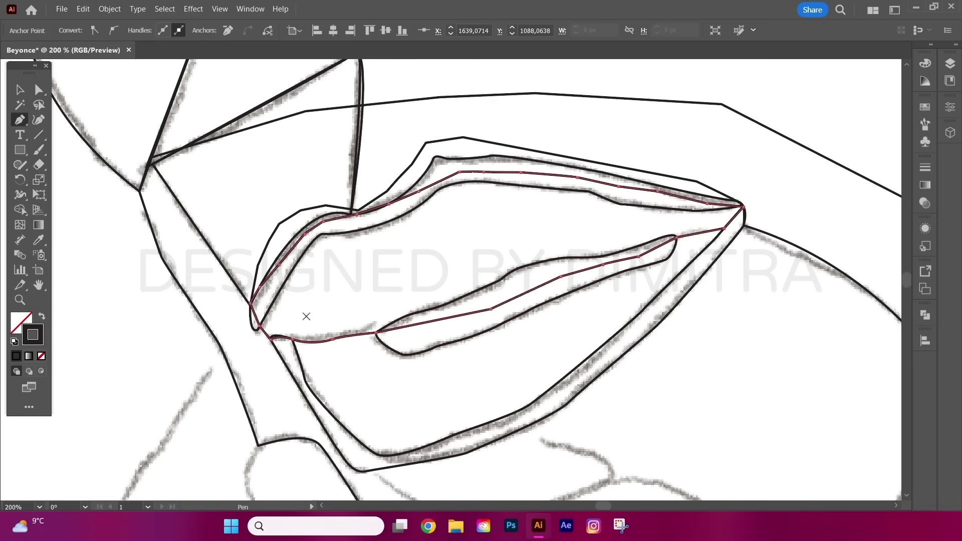
key(F7)
scroll(866, 275, up, 1)
drag(864, 312, 864, 467)
- Select the outer upper-lip outline, hide the layers list, and return to the Pen tool
key(v)
click(303, 209)
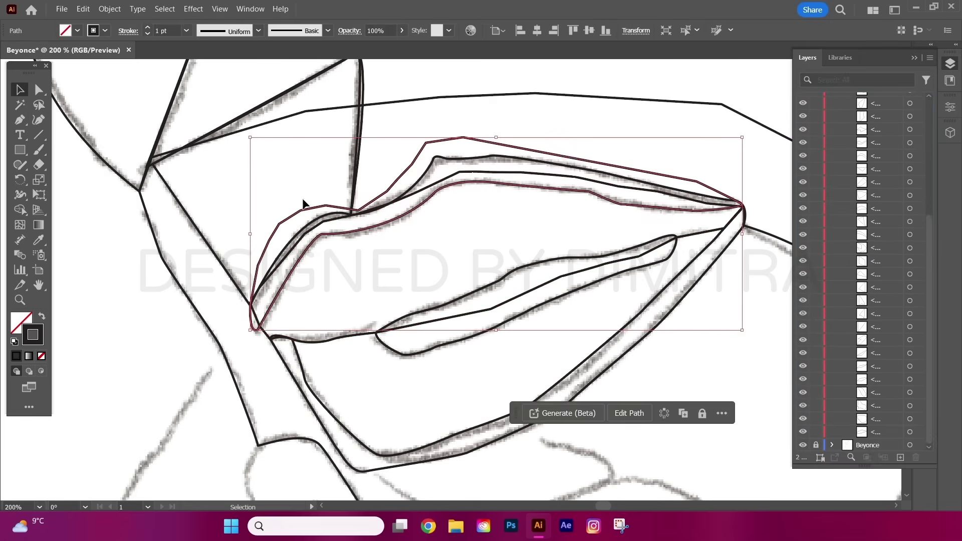
scroll(892, 157, down, 2)
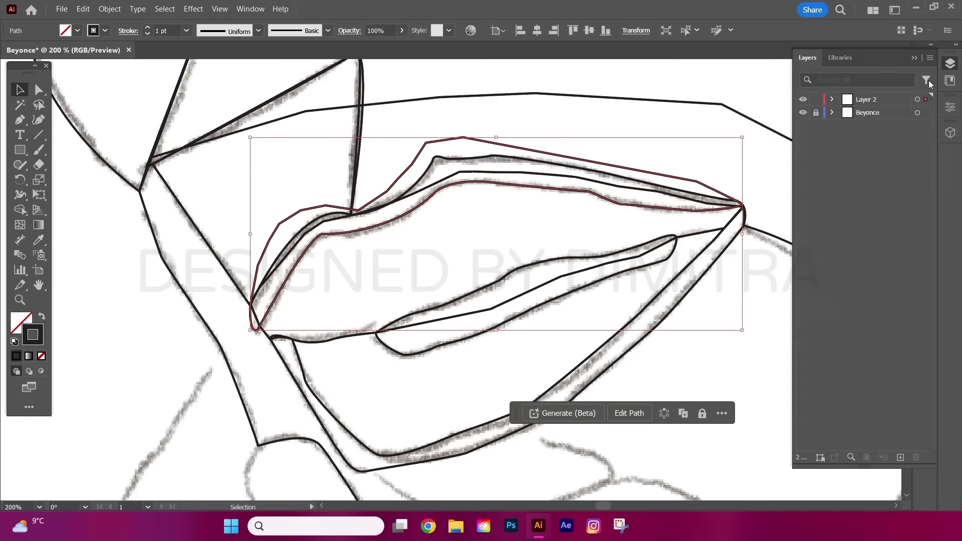
key(F7)
key(p)
- Trace a curved chin path down to the lower chin and up the left jaw edge
drag(499, 304, 447, 76)
click(315, 243)
drag(409, 316, 418, 340)
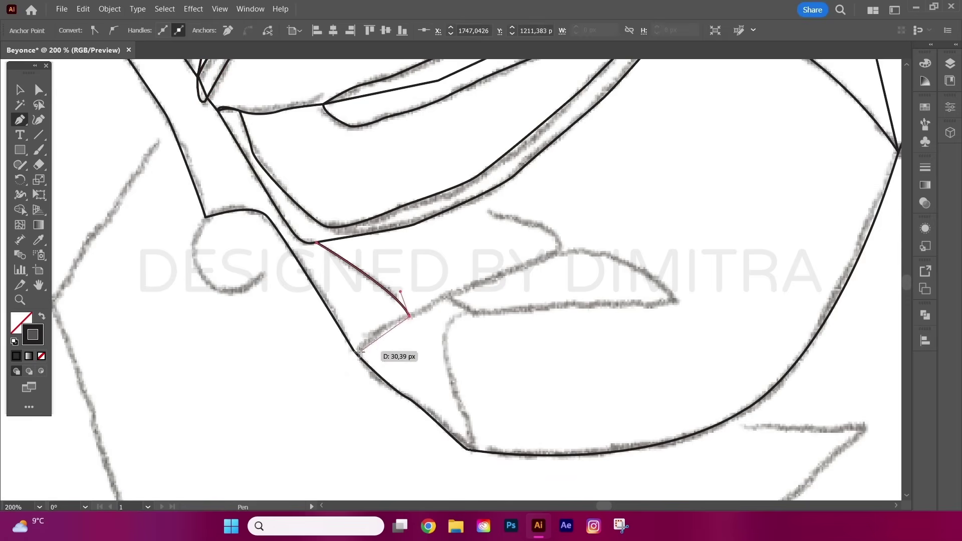
click(311, 282)
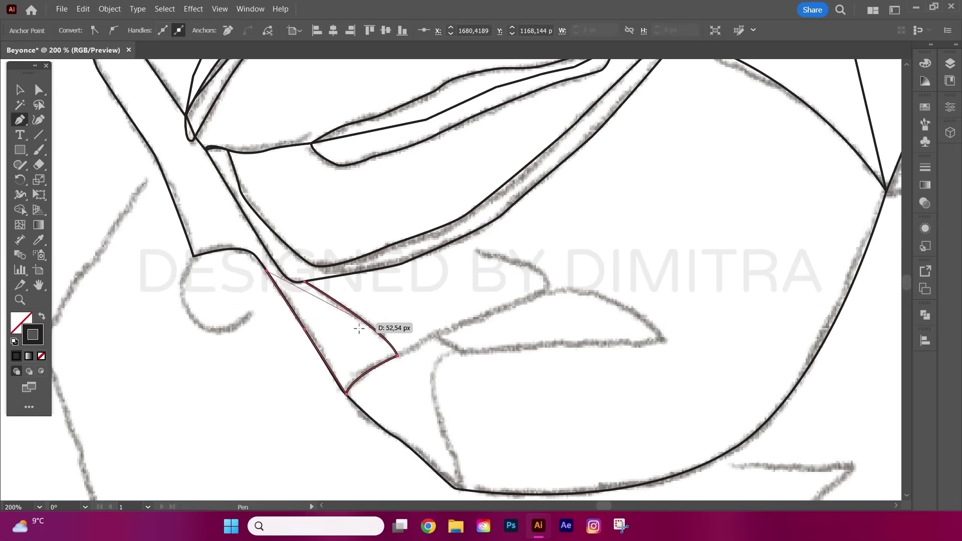
drag(257, 249, 201, 249)
scroll(201, 249, up, 5)
click(158, 294)
click(101, 206)
drag(75, 132, 80, 111)
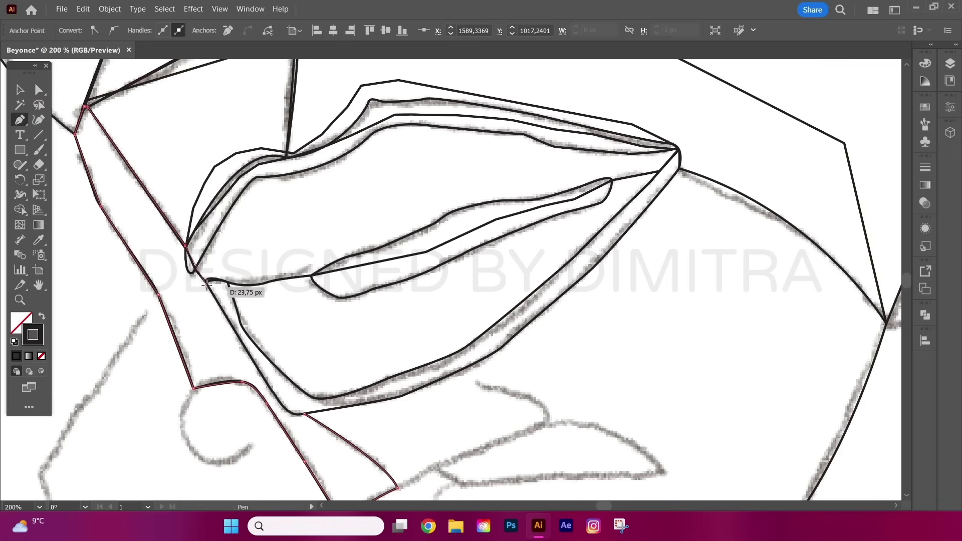
- Select the upper lip outline, open its context options, then deselect everything
key(v)
click(224, 221)
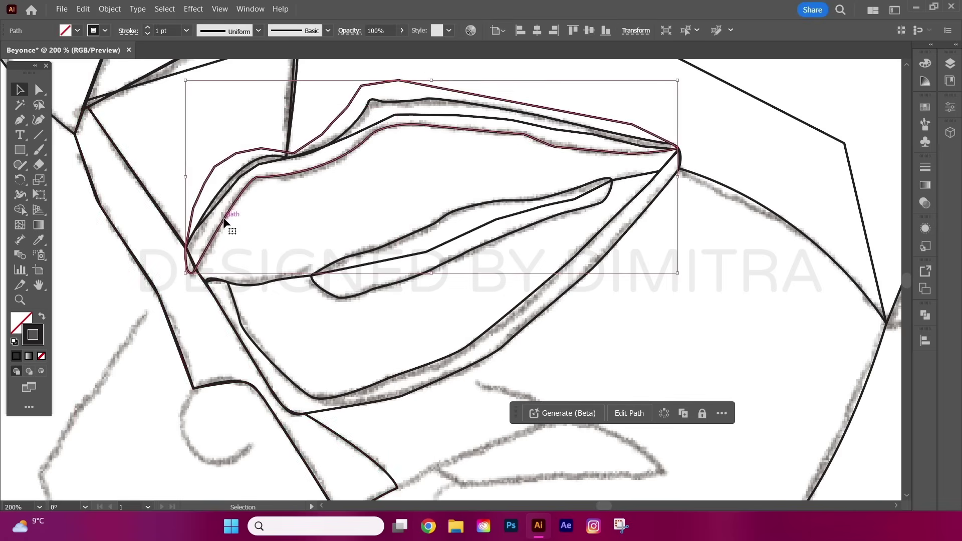
scroll(324, 436, down, 2)
key(ctrl+a)
key(ctrl+minus)
right_click(155, 170)
click(4, 165)
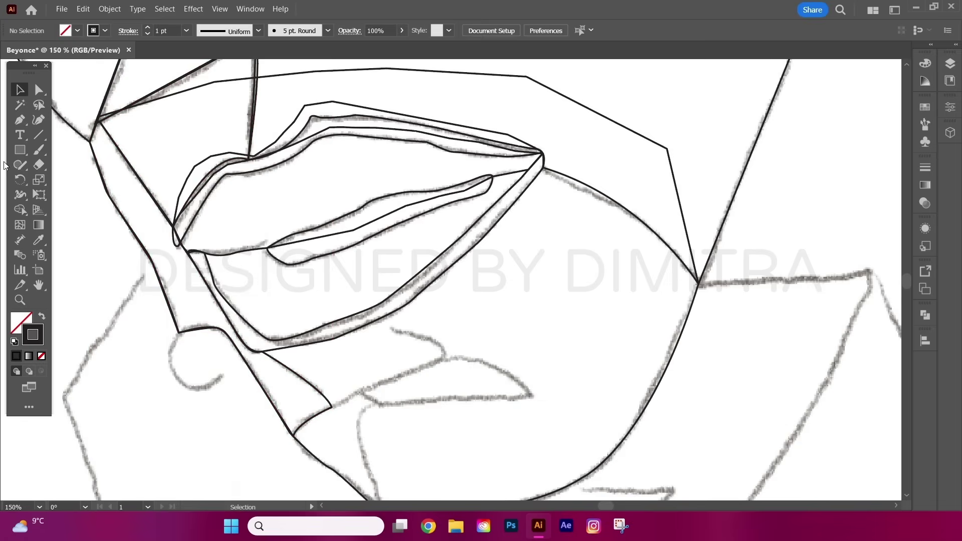
key(ctrl+minus)
key(ctrl+minus)
key(ctrl+minus)
key(ctrl+plus)
key(ctrl+plus)
key(ctrl+plus)
key(p)
- Outline the small chin facet and the curved shape under the lower lip, closing it
click(365, 259)
click(402, 239)
click(426, 252)
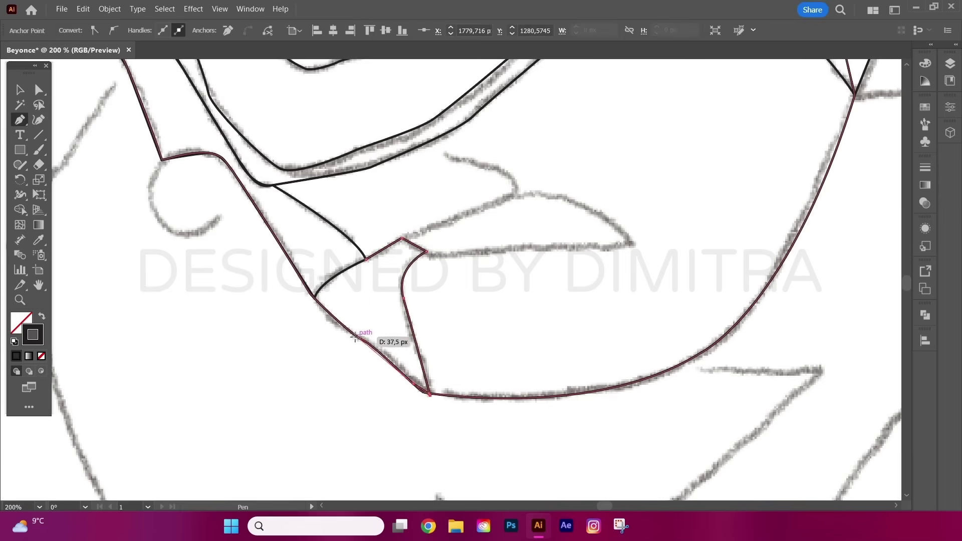
ctrl+click(371, 255)
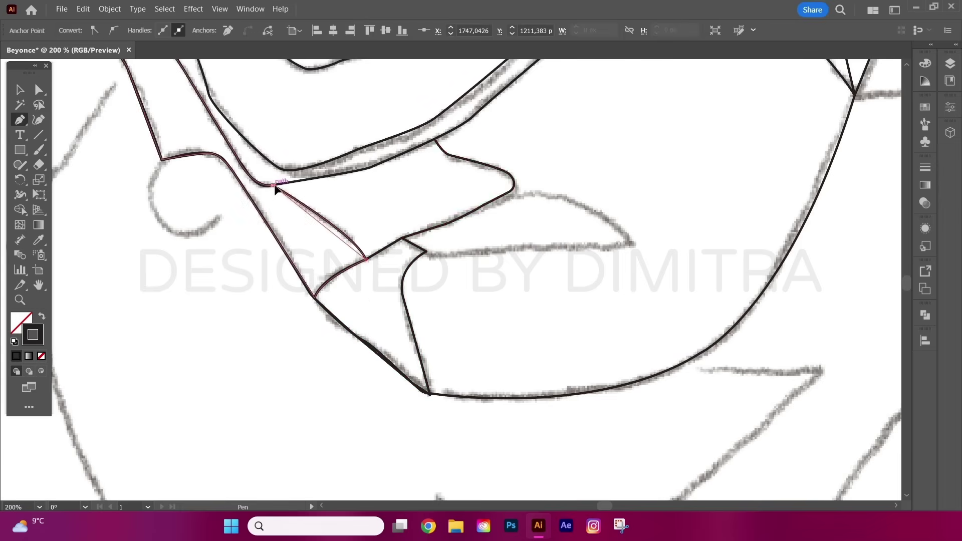
click(426, 251)
drag(627, 244, 628, 235)
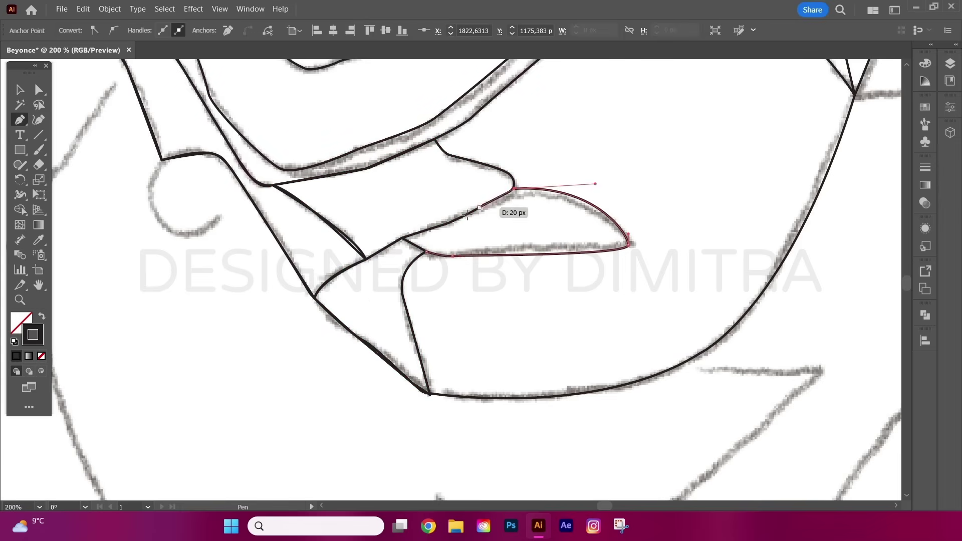
click(427, 250)
key(ctrl+minus)
key(ctrl+minus)
- Start a curved path along the neck corner
key(ctrl+plus)
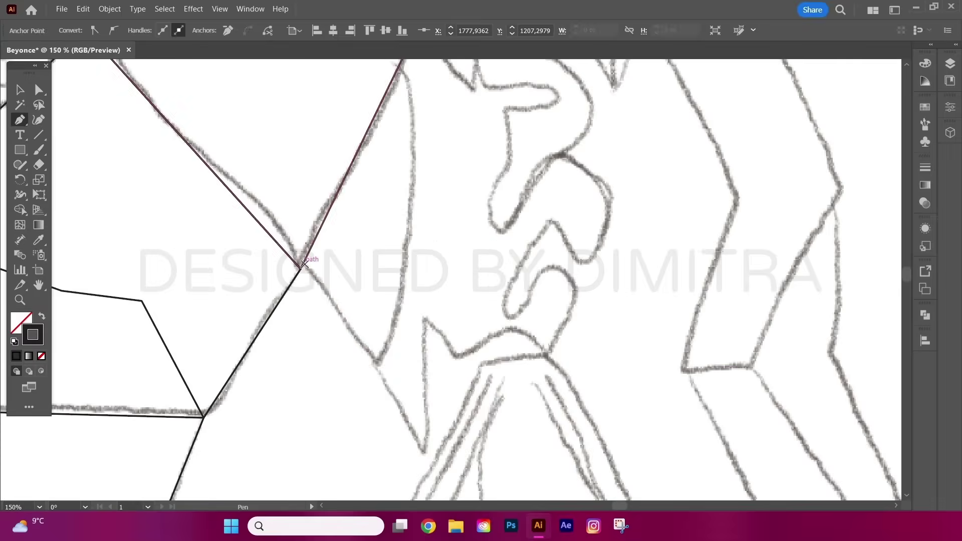
click(377, 425)
drag(400, 126, 391, 113)
key(ctrl+minus)
key(ctrl+minus)
scroll(417, 372, down, 3)
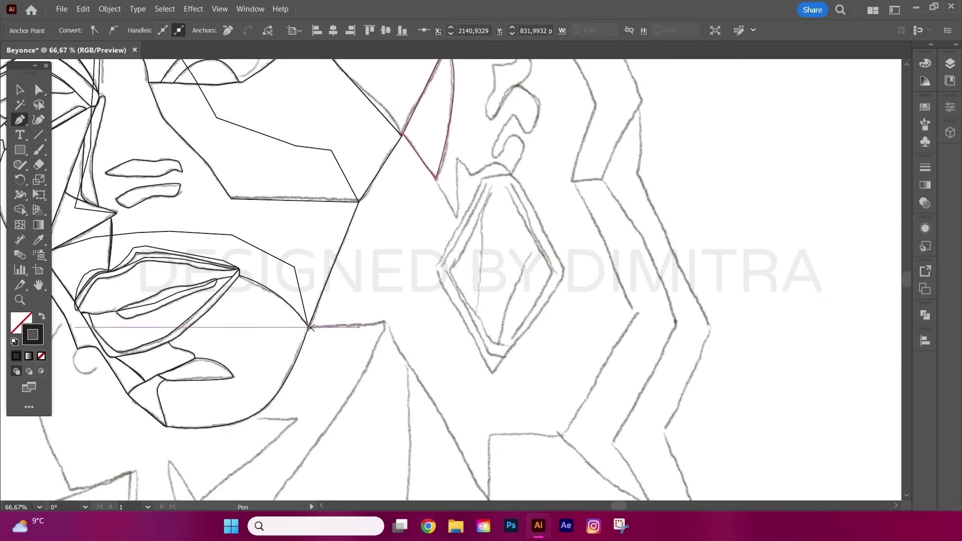
scroll(417, 372, down, 2)
- Trace the zigzag hair edge up to the ear top, undoing the misplaced anchors
click(489, 376)
scroll(602, 376, up, 3)
click(637, 281)
scroll(577, 251, up, 2)
click(594, 214)
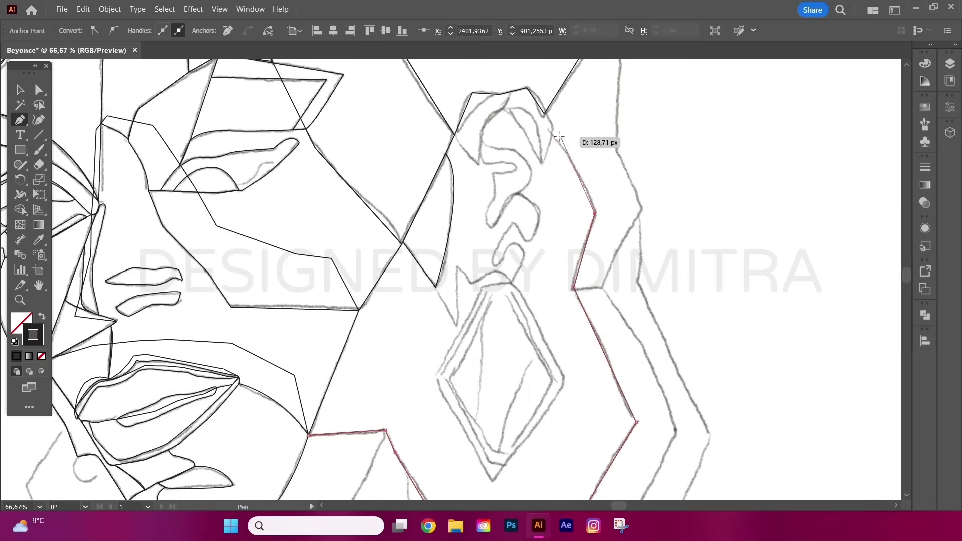
scroll(551, 134, up, 1)
click(537, 176)
drag(489, 98, 501, 96)
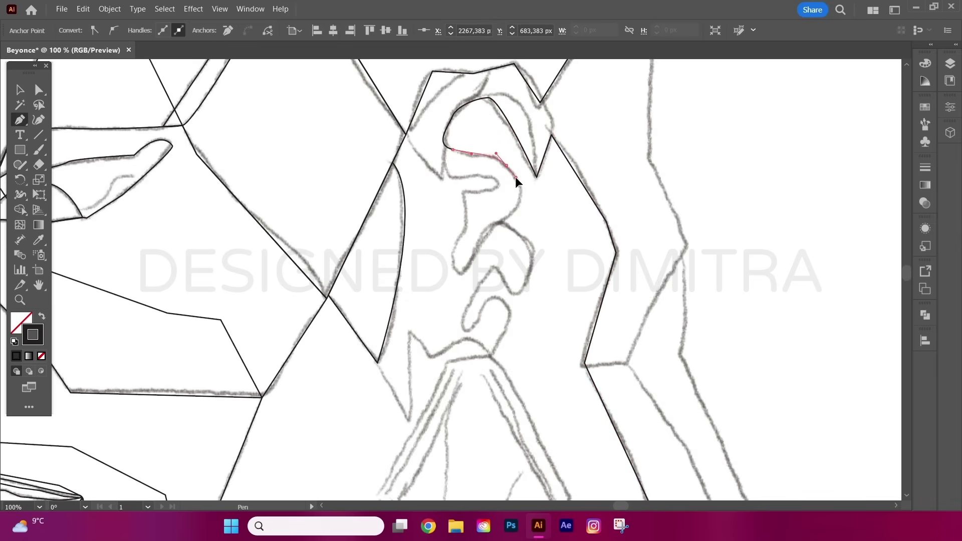
key(ctrl+z)
key(ctrl+z)
key(ctrl+z)
- Draw the closed outer ear shape from its top corner around to its lower edge
scroll(524, 73, up, 1)
scroll(431, 101, down, 3)
drag(394, 161, 393, 256)
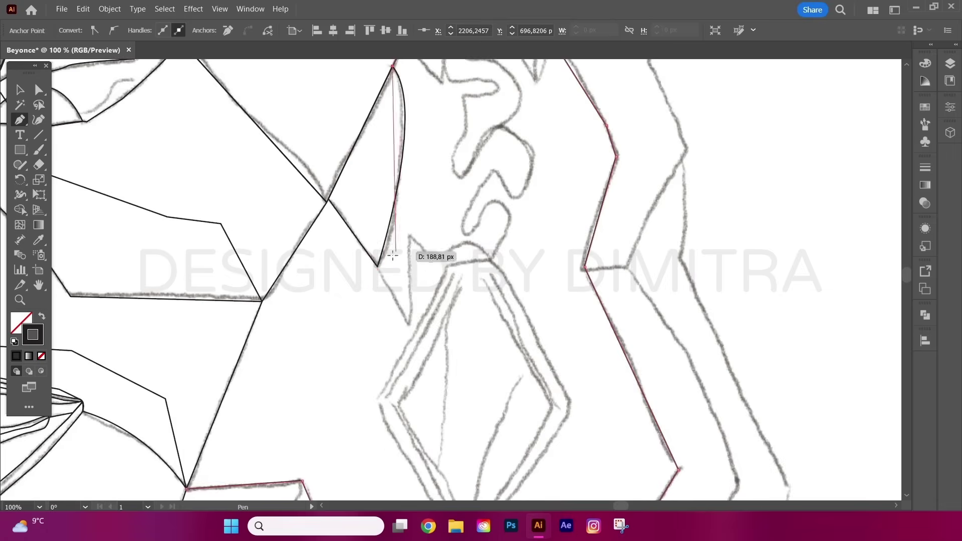
scroll(324, 210, down, 2)
scroll(204, 215, down, 3)
scroll(457, 223, up, 3)
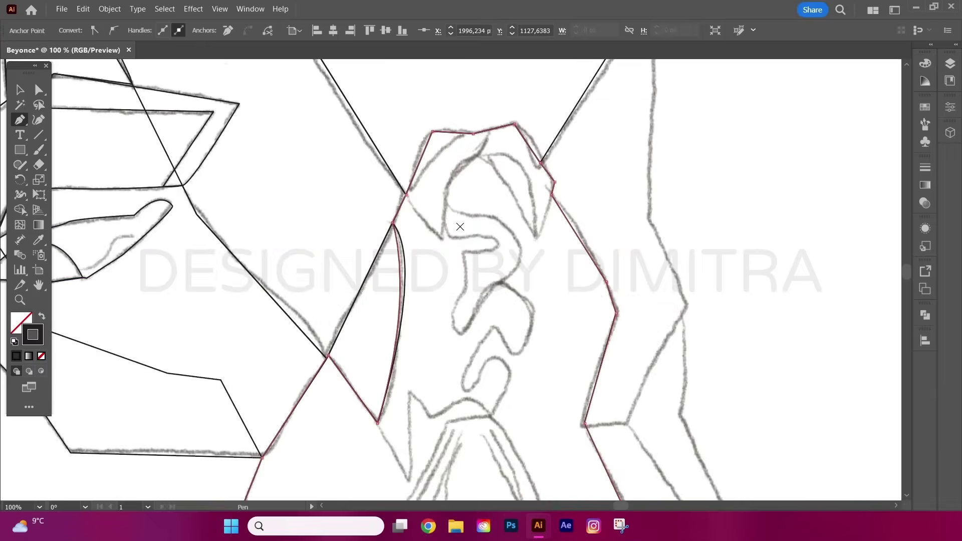
scroll(349, 236, up, 3)
click(349, 237)
click(454, 127)
click(412, 335)
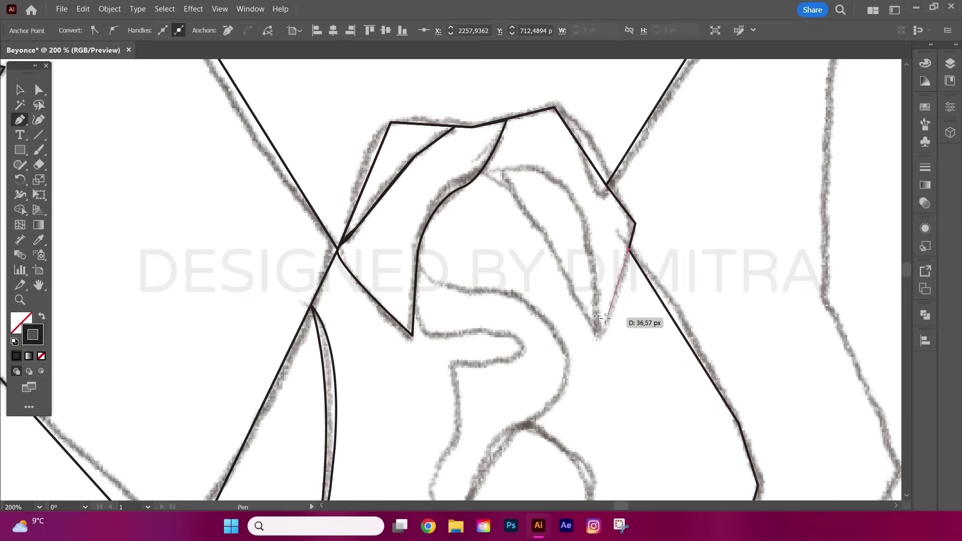
click(599, 335)
click(510, 121)
- Trace the inner ear curve
key(ctrl+minus)
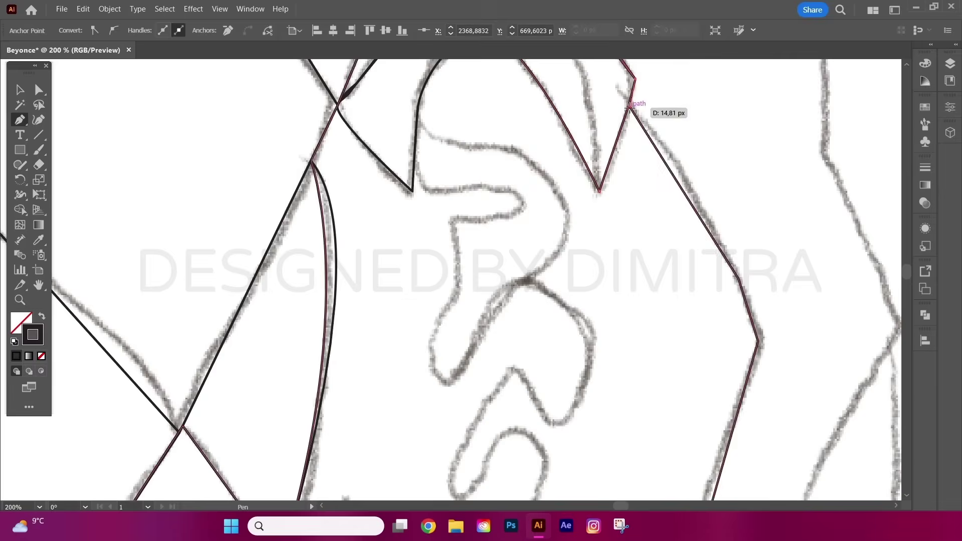
click(446, 115)
click(507, 119)
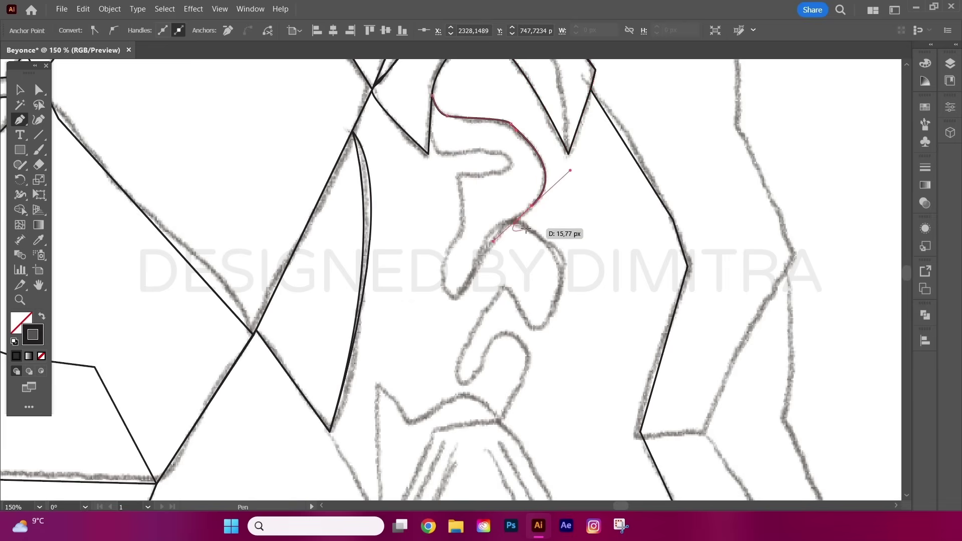
scroll(496, 403, down, 3)
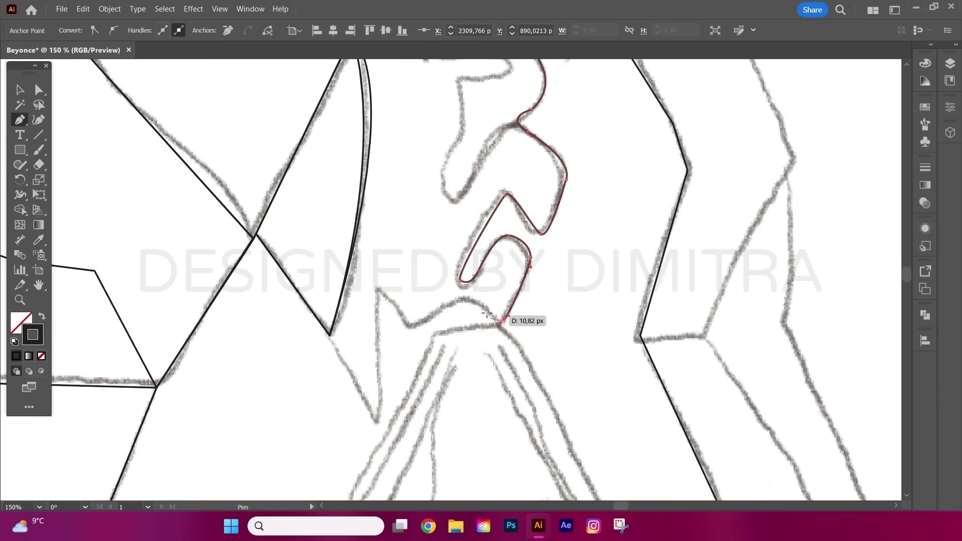
scroll(379, 401, up, 4)
drag(355, 179, 316, 119)
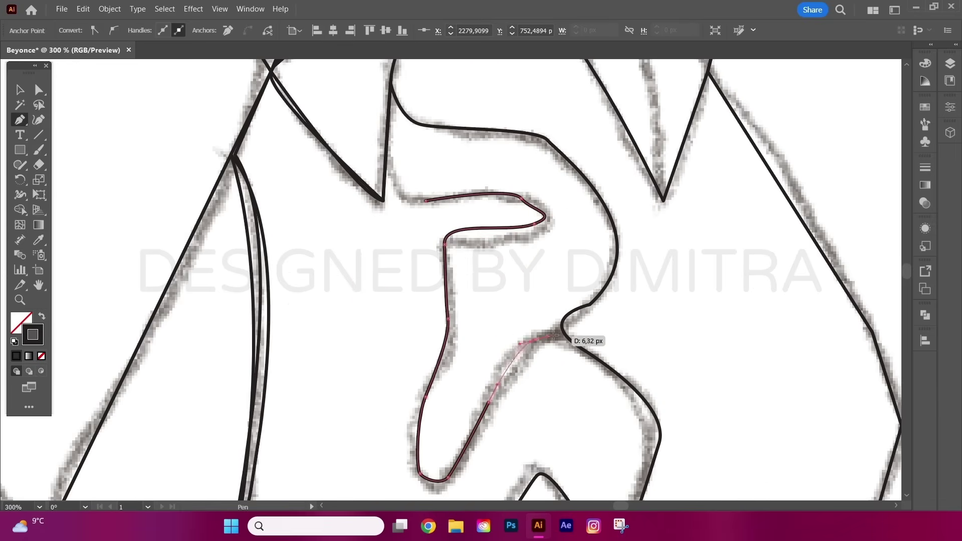
scroll(503, 132, up, 3)
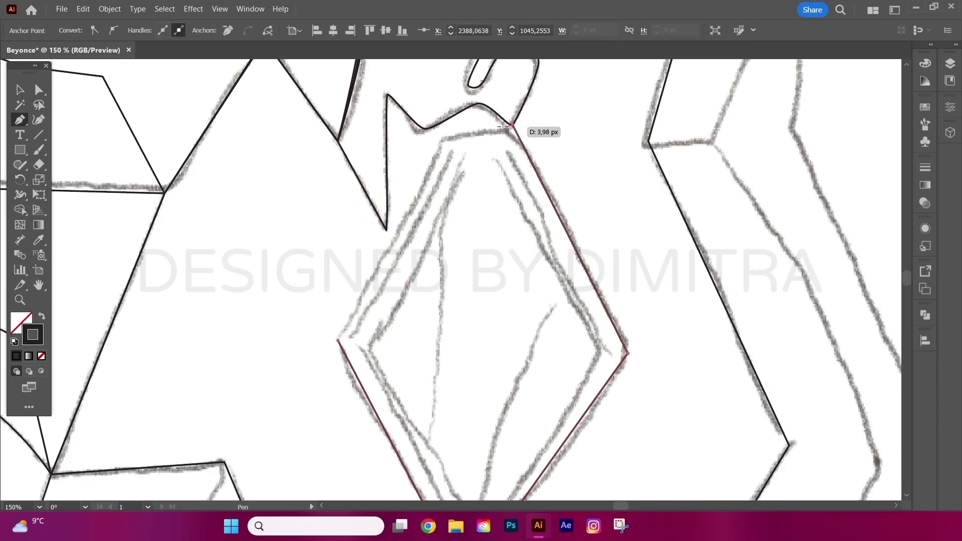
- Scale a smaller nested copy inside the earring diamond, then deselect it
click(951, 63)
drag(628, 125, 594, 189)
scroll(878, 118, down, 1)
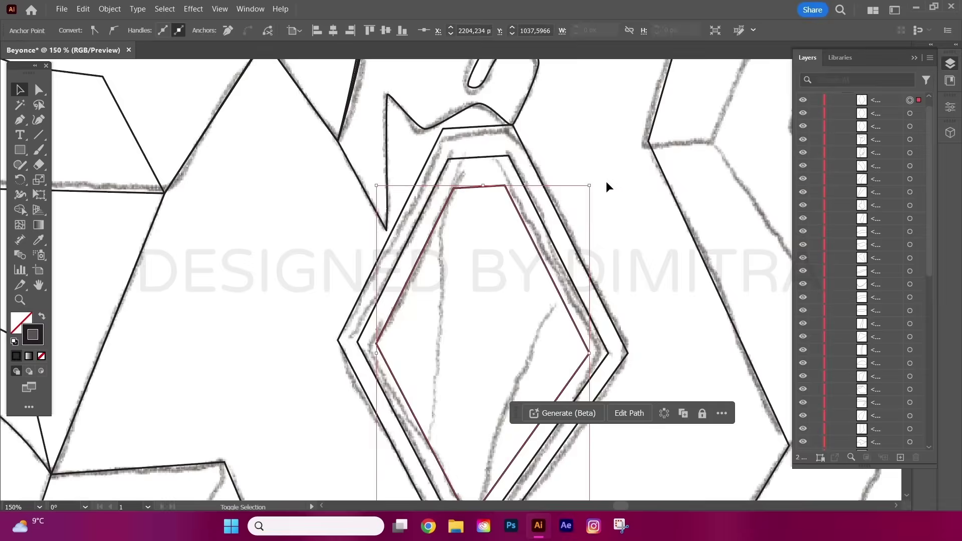
key(ctrl+shift+a)
key(ctrl+minus)
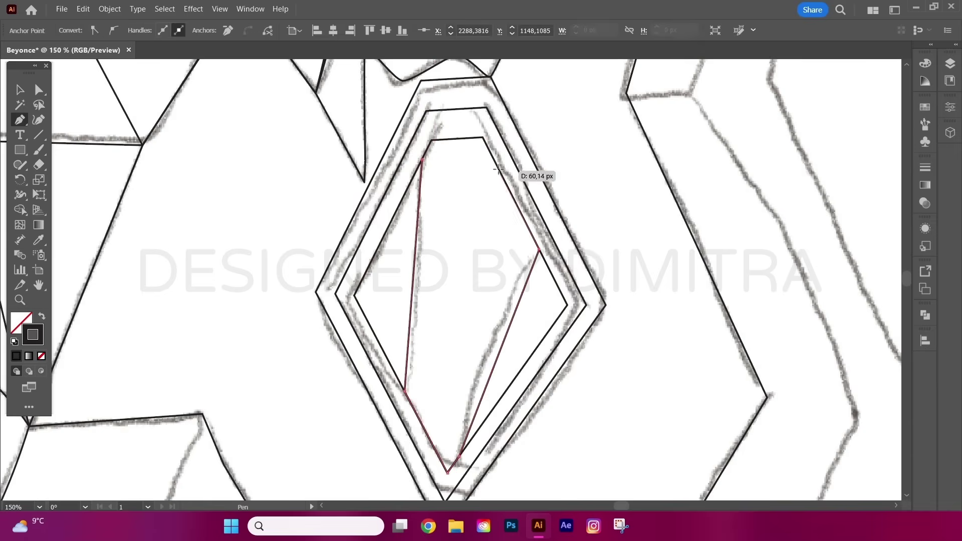
scroll(502, 223, down, 3)
scroll(545, 219, up, 2)
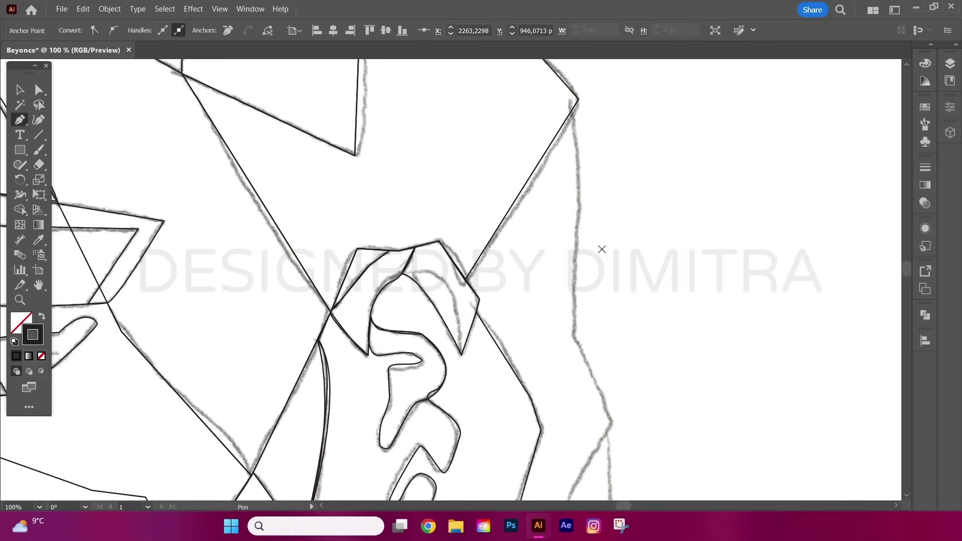
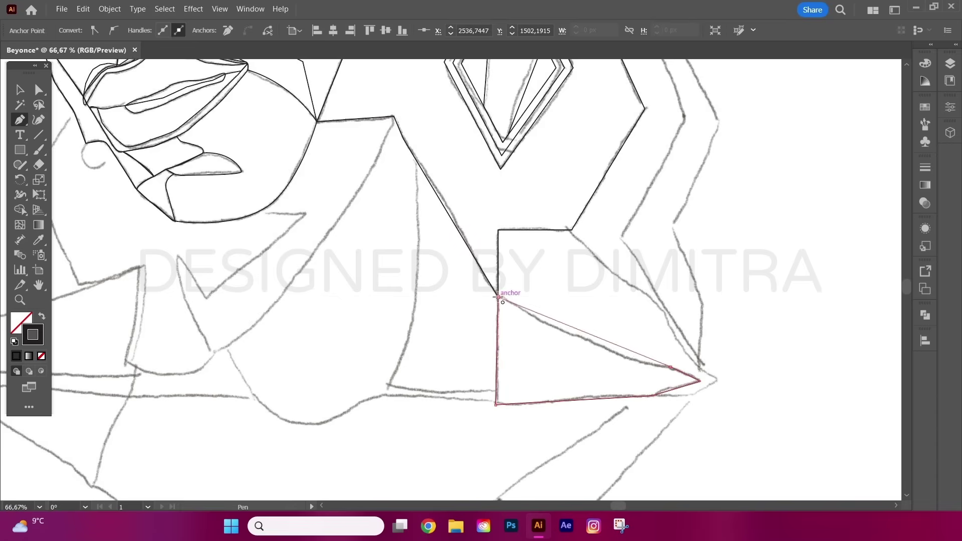
- Close the triangle below the ear and trace the shape beside the ear
click(499, 297)
click(498, 230)
click(572, 230)
click(631, 286)
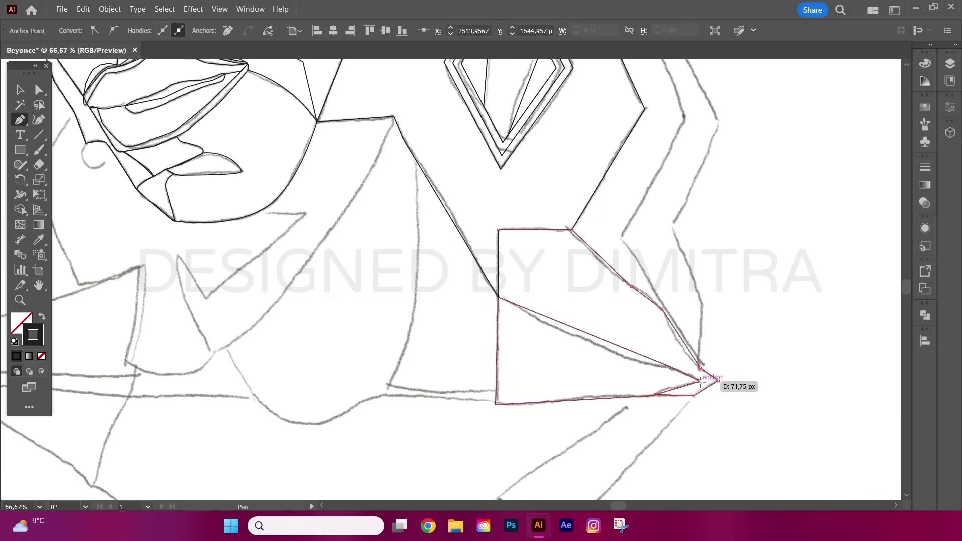
click(499, 230)
scroll(499, 230, up, 3)
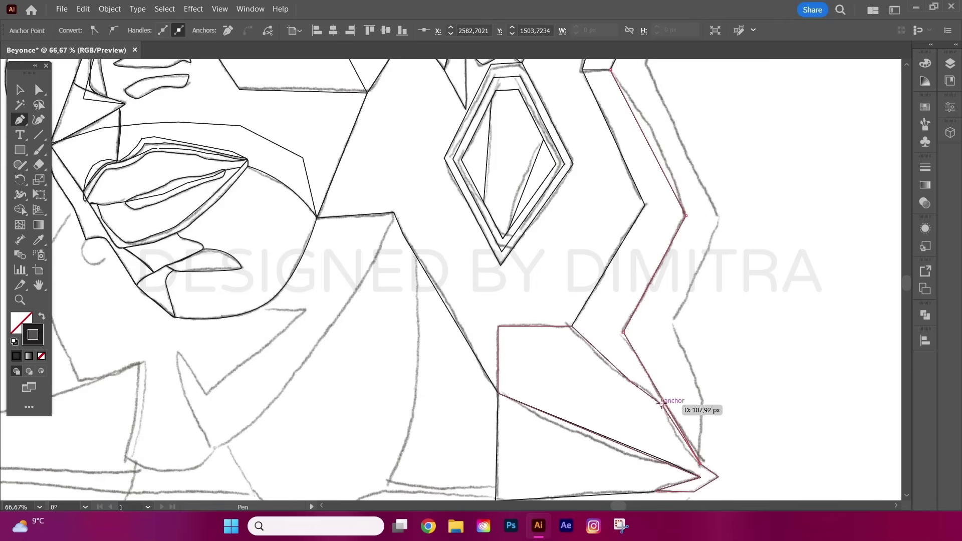
- Trace and close the outer hair edge shape
click(644, 206)
scroll(644, 205, up, 3)
click(651, 91)
click(707, 344)
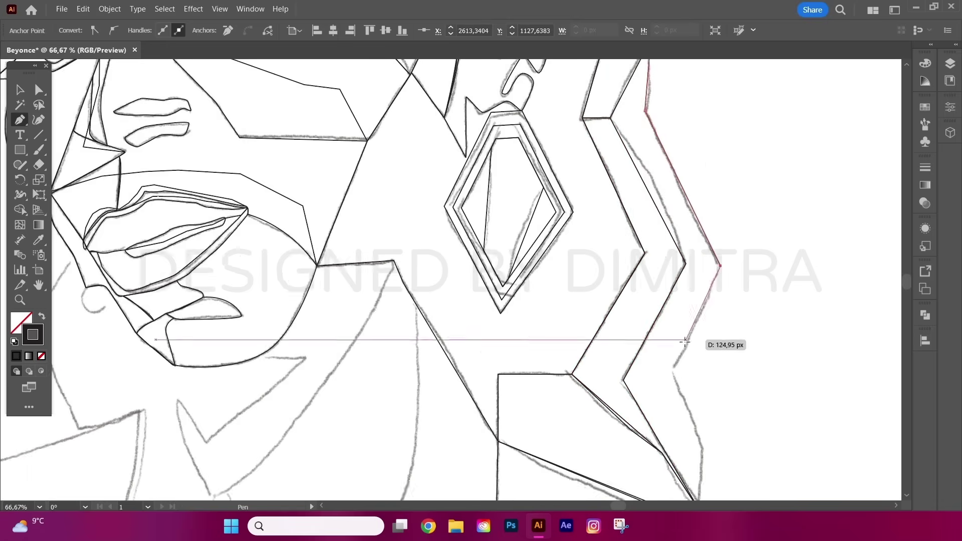
scroll(707, 344, down, 3)
click(675, 322)
click(699, 461)
scroll(623, 129, up, 2)
scroll(623, 128, left, 3)
scroll(328, 207, down, 3)
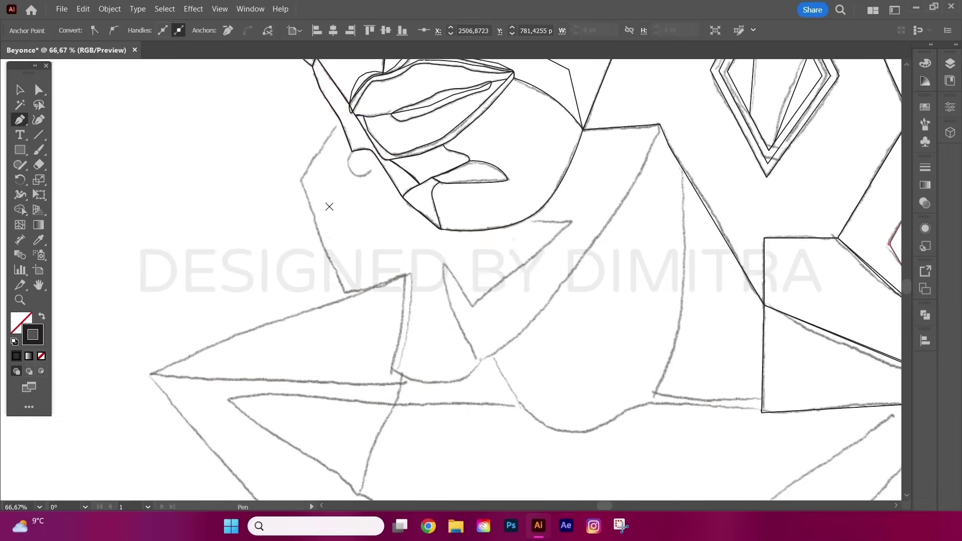
- Trace the neck shape under the chin and close it
click(340, 133)
click(303, 190)
click(344, 304)
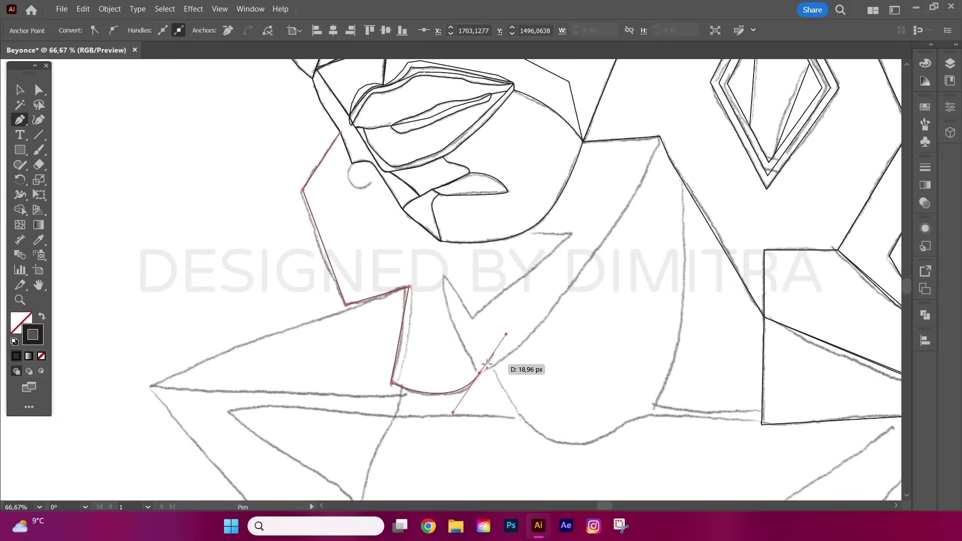
click(529, 232)
scroll(530, 232, up, 1)
- Inspect the layer's object list in the Layers panel, then collapse it and close the panel
click(423, 242)
click(379, 186)
click(340, 169)
click(950, 63)
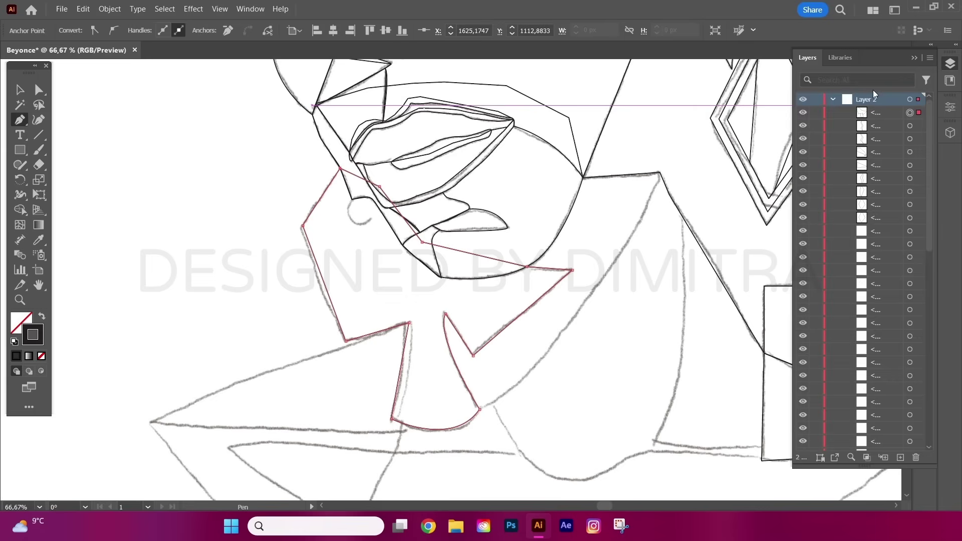
scroll(886, 184, up, 5)
click(816, 98)
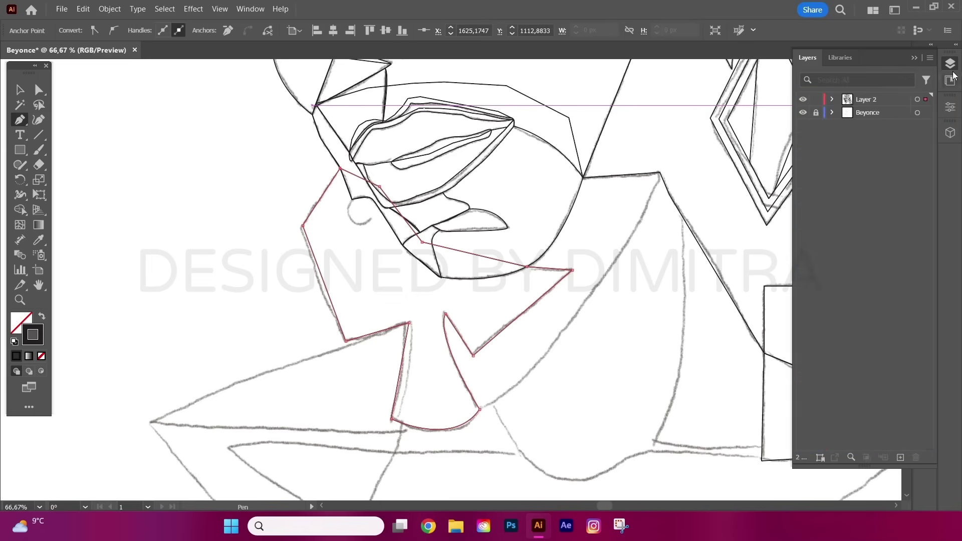
click(950, 63)
scroll(357, 207, up, 4)
- Deselect everything and trace three anchors of the jaw shape with the Pen
key(ctrl+shift+a)
key(n)
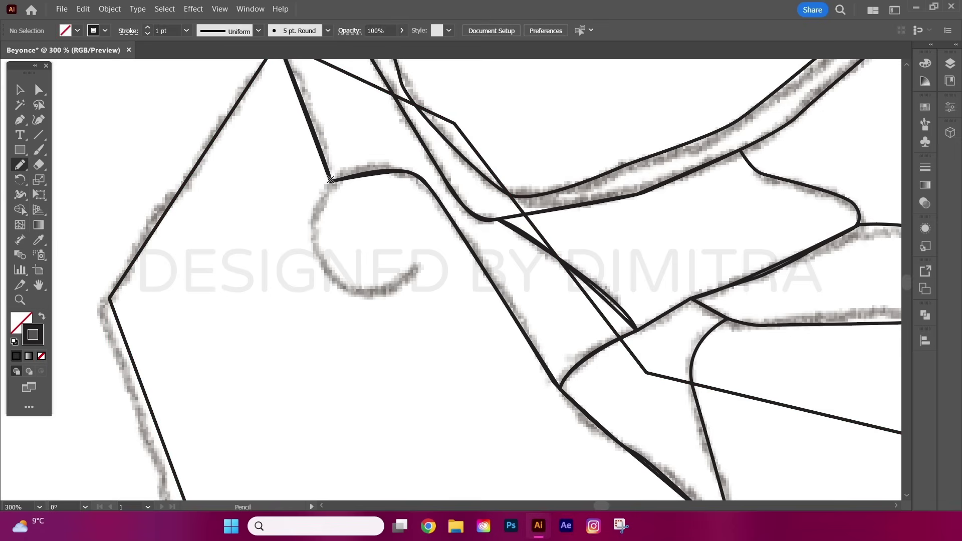
scroll(275, 282, down, 2)
scroll(275, 282, down, 3)
key(p)
click(432, 415)
click(472, 388)
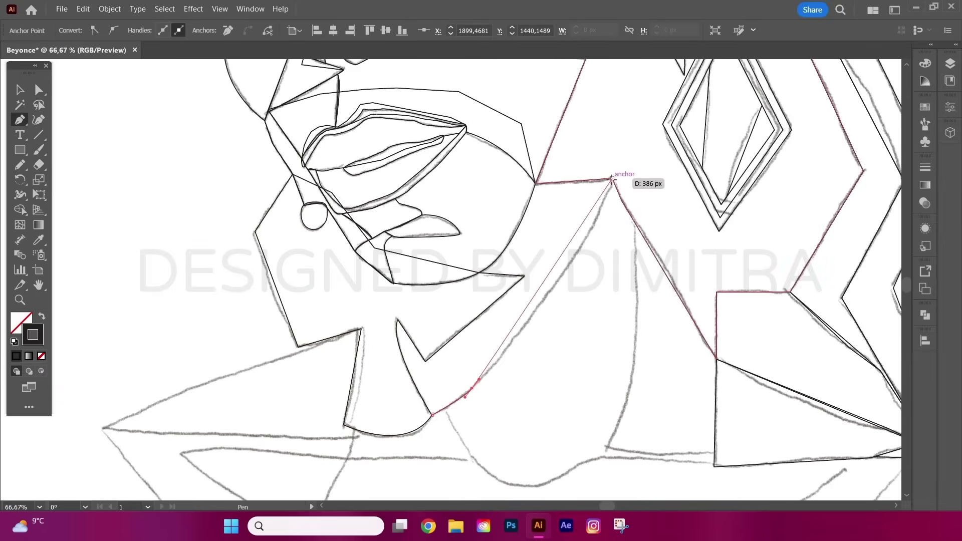
click(612, 178)
right_click(526, 341)
key(Escape)
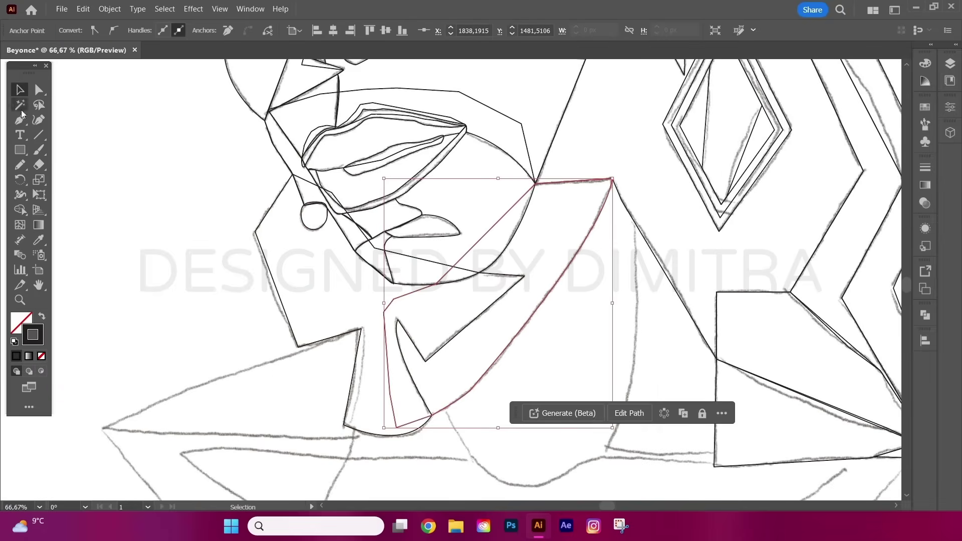
- Curve the jaw shape down to the collar, close it, and trace a curved collar shape
mouse_move(614, 451)
mouse_down()
mouse_move(514, 341)
mouse_move(477, 386)
mouse_up()
drag(614, 342, 642, 331)
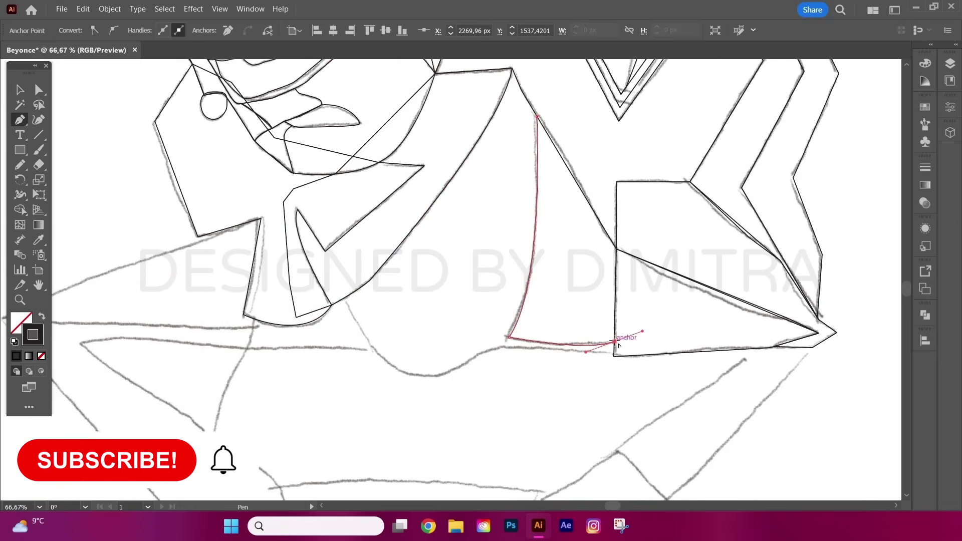
click(536, 116)
click(344, 299)
click(383, 359)
drag(475, 356, 522, 319)
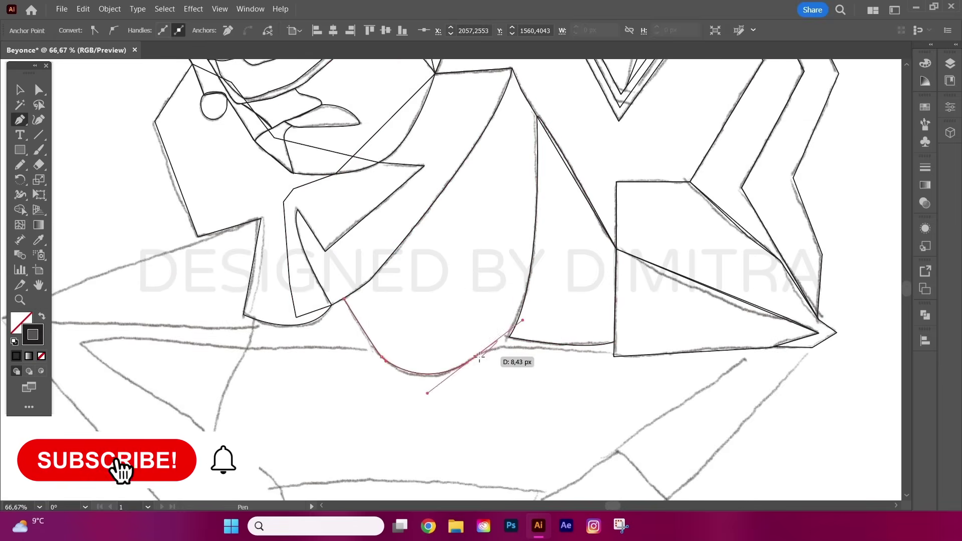
click(614, 356)
- Start a shape beside the neck with a curved edge pulled toward the neck
click(509, 346)
scroll(561, 215, up, 3)
drag(537, 213, 519, 102)
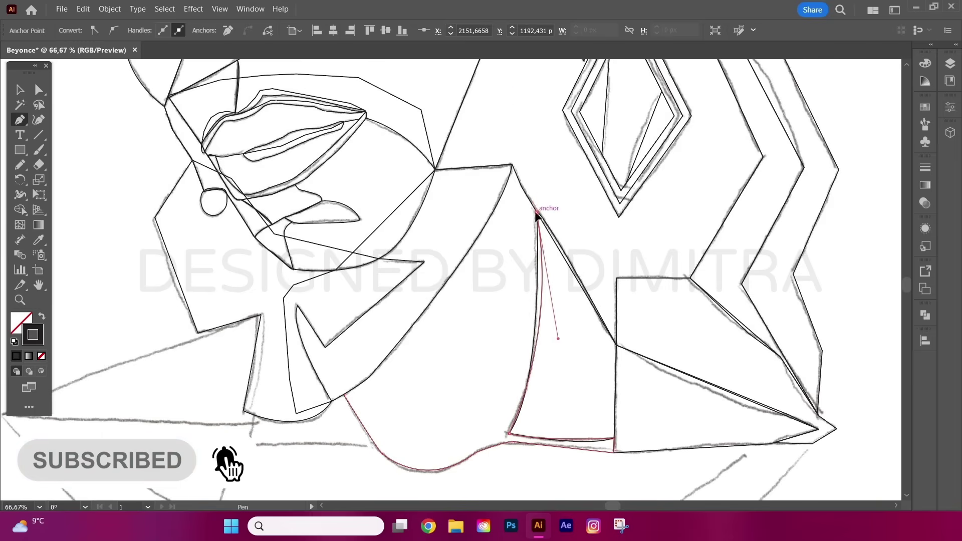
scroll(507, 316, down, 2)
scroll(292, 273, up, 3)
- Trace and close the left shoulder triangle, curving the edge at the collar arc
click(473, 337)
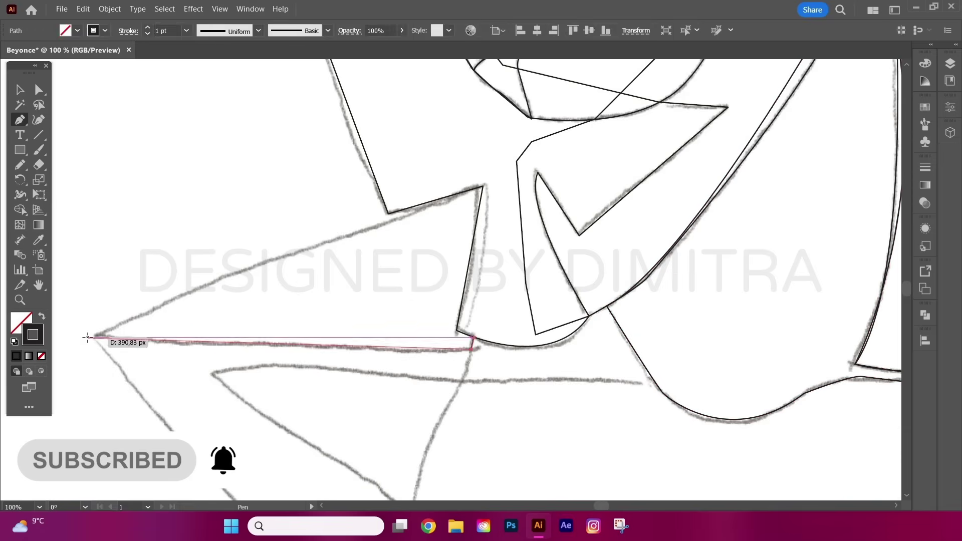
click(88, 337)
click(482, 188)
click(458, 332)
scroll(468, 333, down, 1)
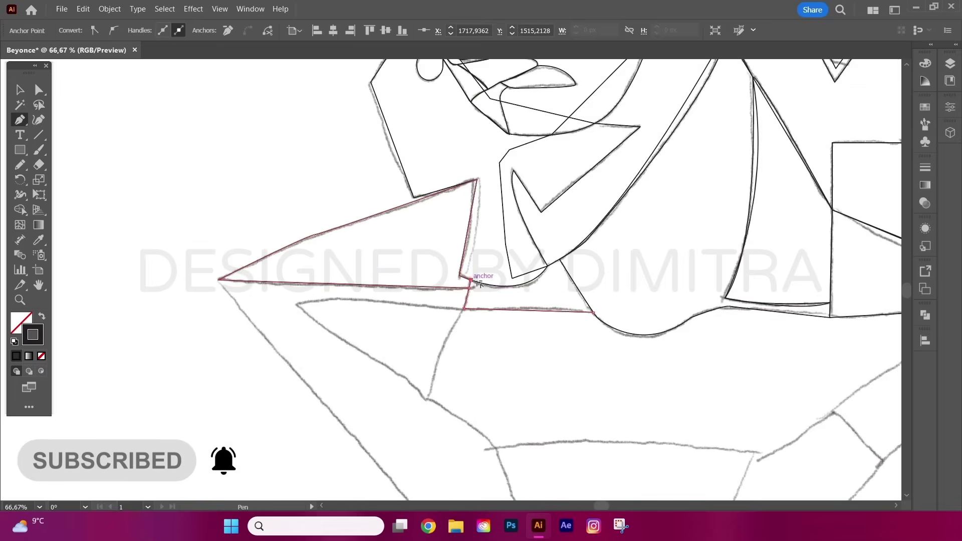
scroll(479, 285, up, 2)
drag(585, 246, 609, 232)
scroll(549, 130, down, 3)
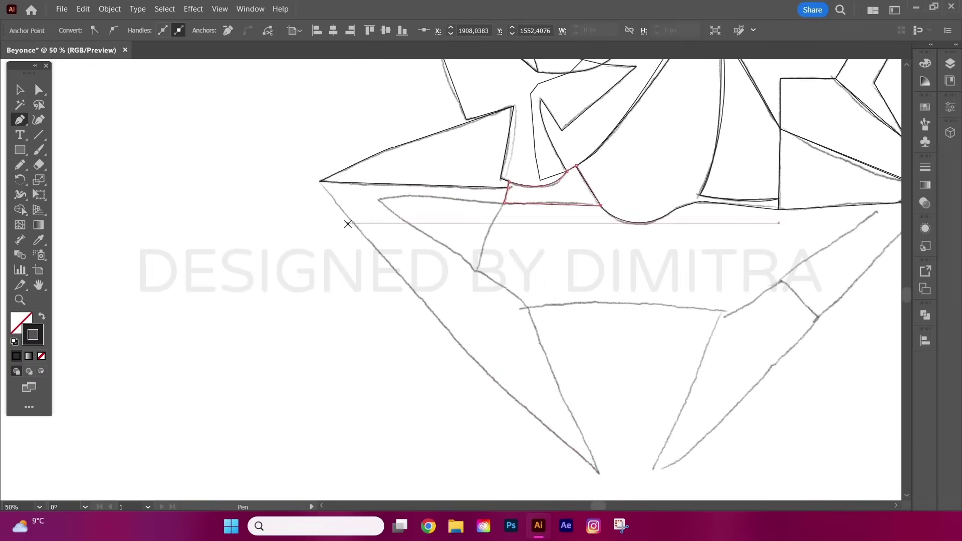
- Trace the lower left body facet down to the bottom point and begin the lower right one
click(598, 473)
click(319, 181)
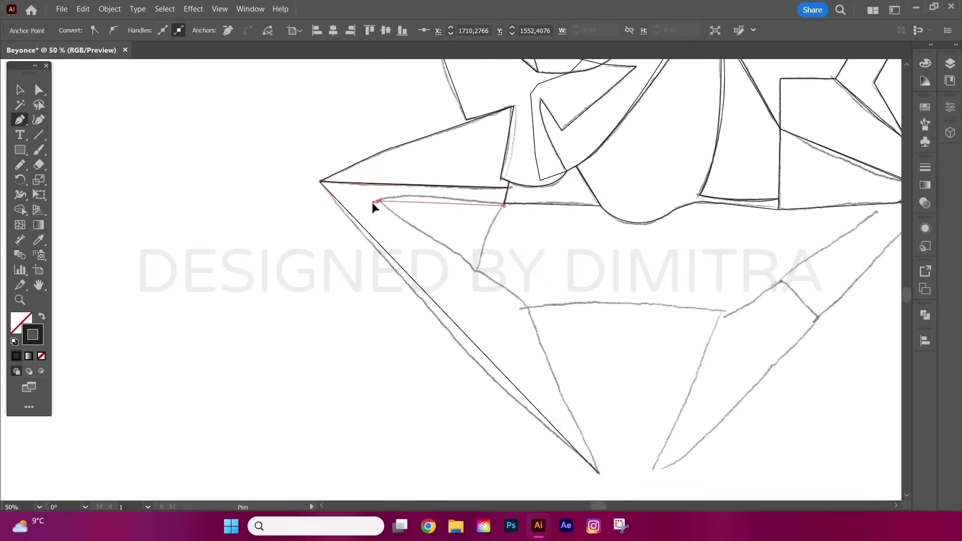
click(525, 307)
click(597, 472)
scroll(593, 340, down, 1)
click(701, 414)
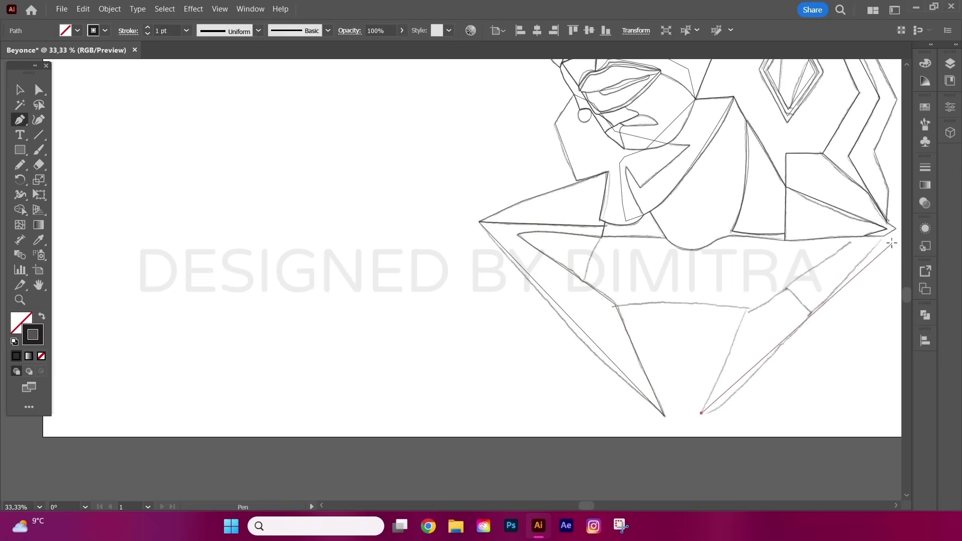
scroll(827, 316, up, 1)
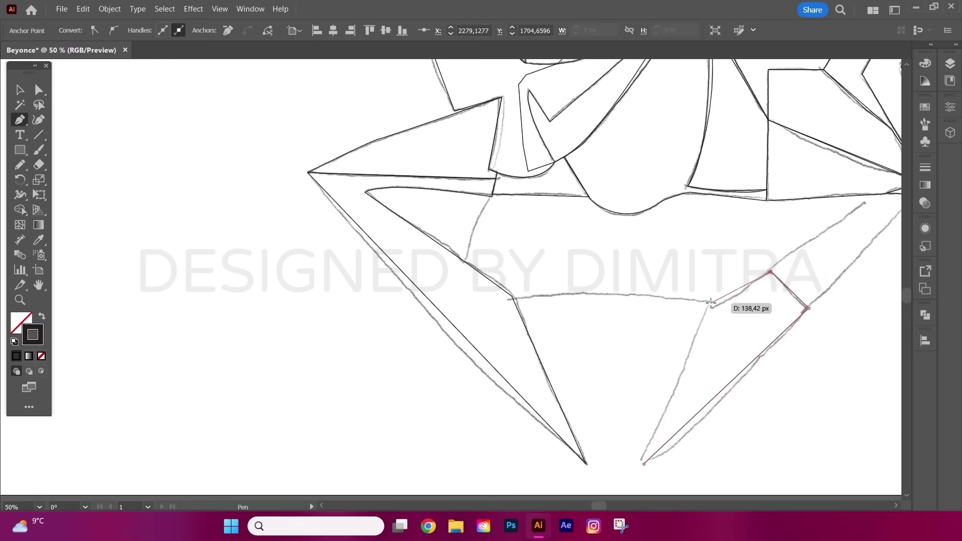
scroll(496, 230, up, 1)
- Trace the left inner triangle facet
click(251, 200)
click(502, 207)
click(460, 319)
click(327, 227)
click(496, 230)
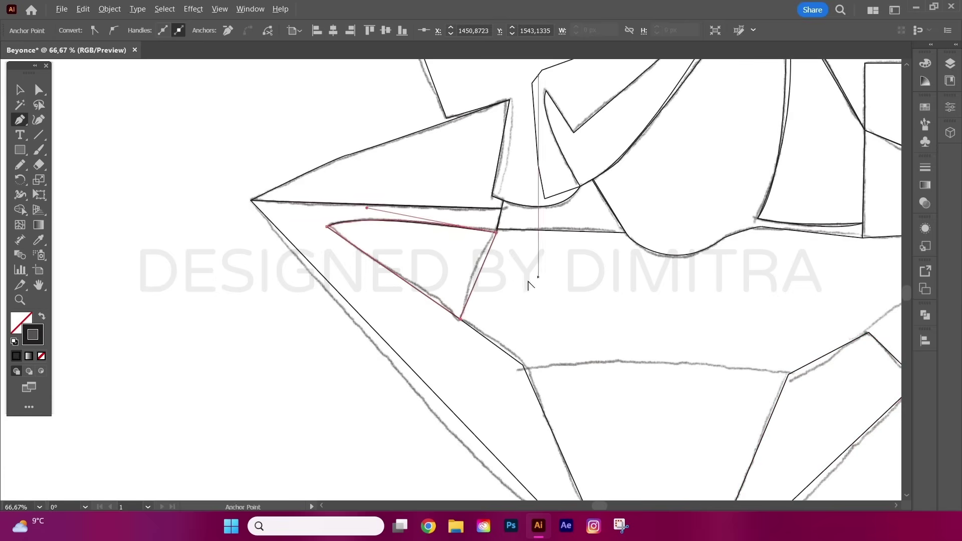
scroll(526, 279, up, 1)
- Trace and close the lower right body facet
click(815, 208)
click(636, 441)
click(560, 369)
click(762, 215)
click(846, 214)
scroll(847, 214, down, 1)
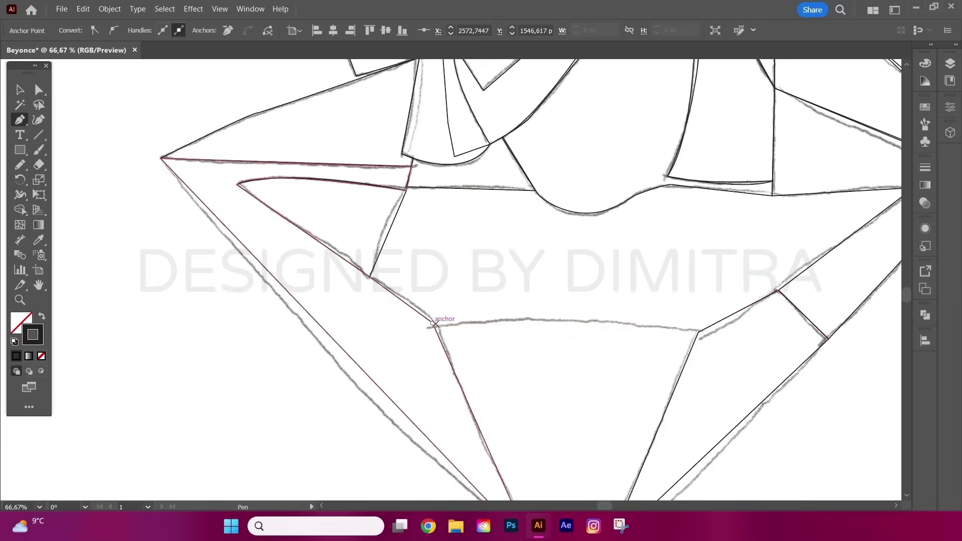
- Trace the curved chest band shape and change its stacking order with Arrange
click(500, 325)
drag(700, 331, 762, 344)
click(759, 300)
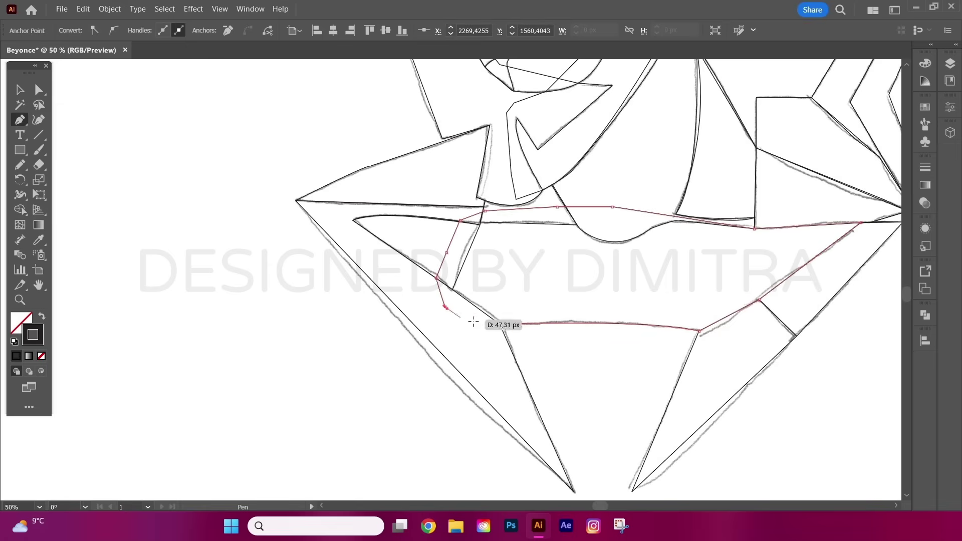
click(500, 325)
right_click(506, 138)
click(654, 401)
scroll(558, 323, down, 1)
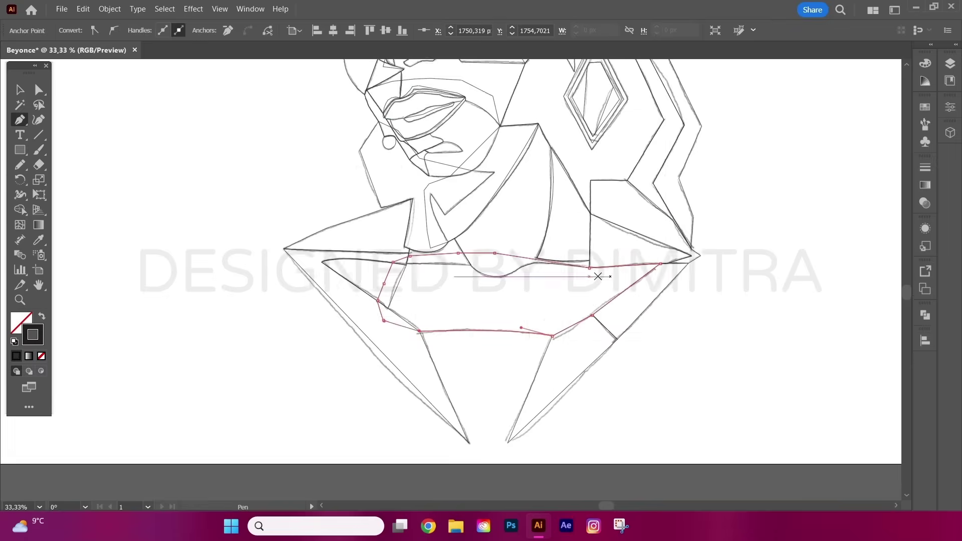
- Hide the Beyonce sketch layer in the Layers panel
key(v)
scroll(150, 142, up, 3)
scroll(451, 250, down, 1)
click(950, 64)
click(804, 112)
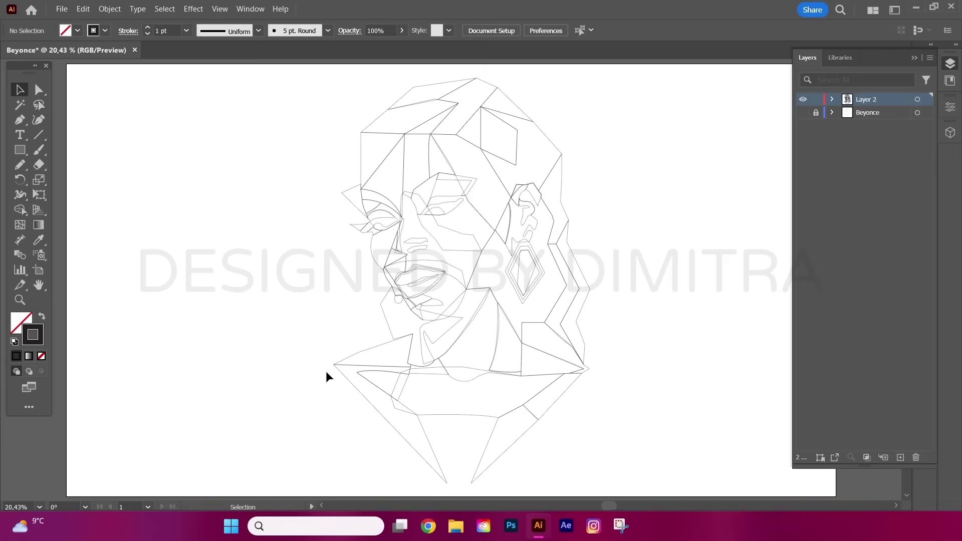
- Fill the top forehead hair shape and a second hair shape yellow (FCF31C)
click(462, 95)
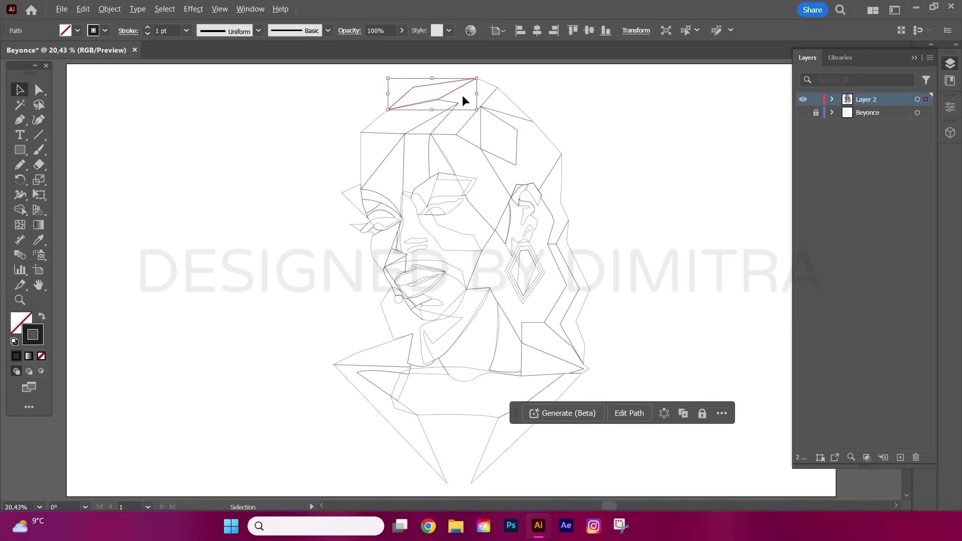
alt+scroll(443, 95, up, 1)
shift+click(427, 194)
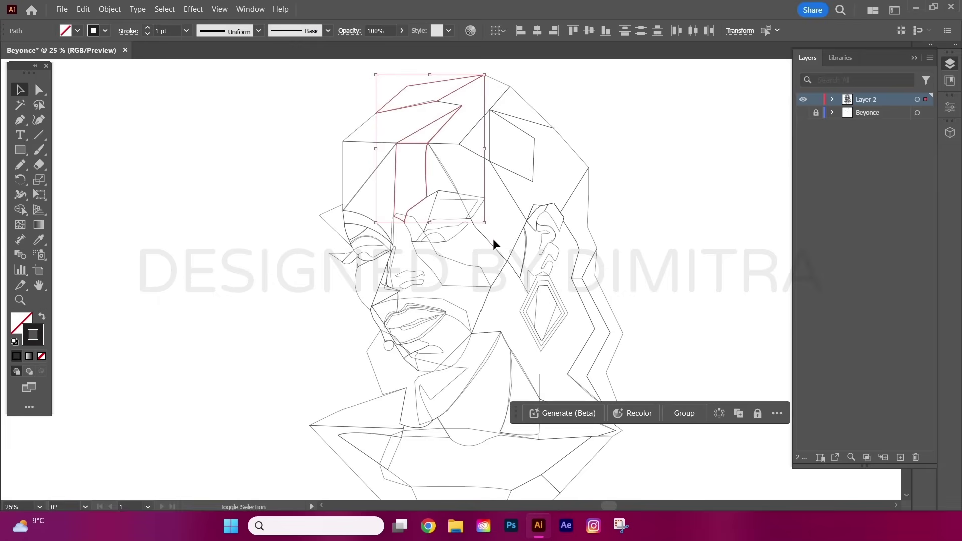
key(shift+x)
double_click(22, 323)
text(FCF31)
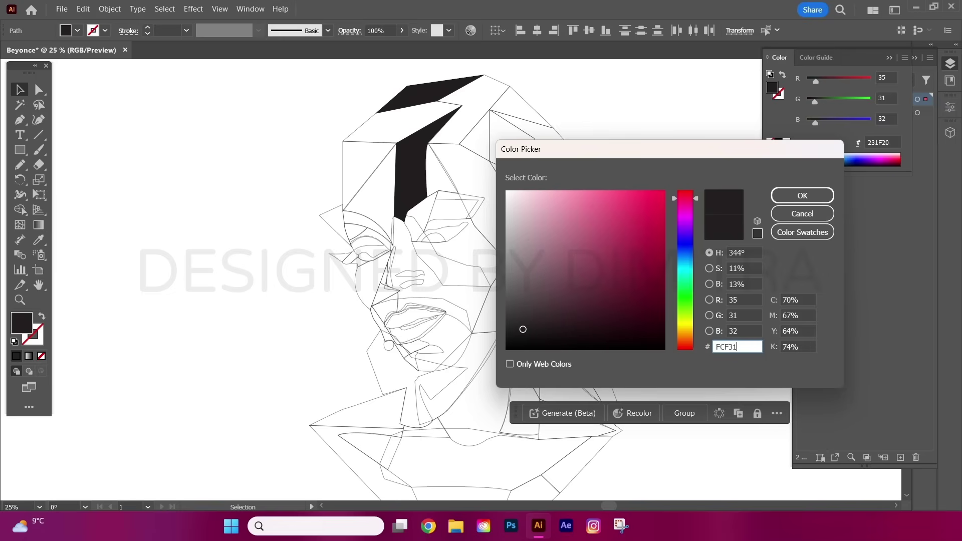
text(C)
key(Return)
- Fill two hair shapes on the right with the same yellow
click(588, 159)
shift+click(585, 350)
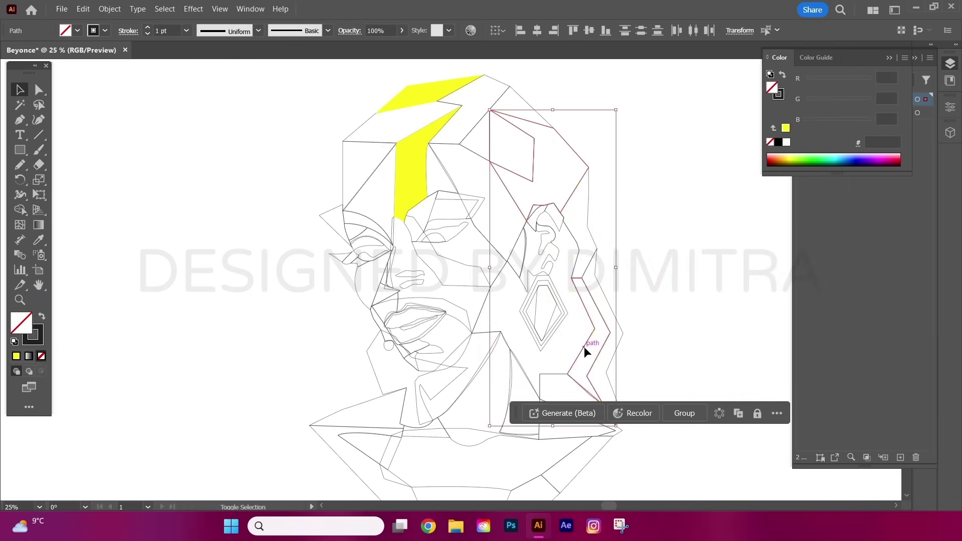
key(comma)
key(ctrl+shift+a)
- Fill the two bottom-left shoulder shapes yellow
scroll(470, 182, left, 2)
scroll(511, 221, down, 3)
click(466, 363)
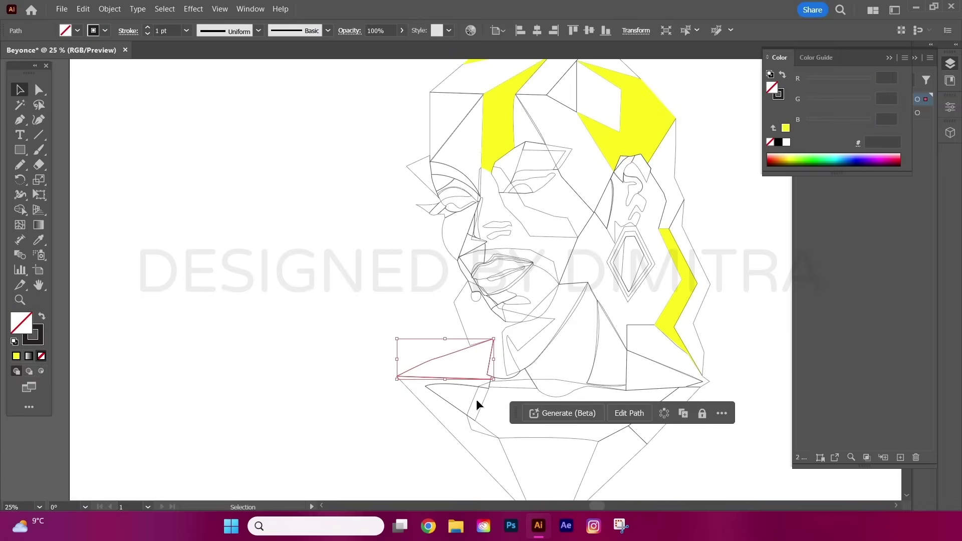
shift+click(458, 398)
key(comma)
key(ctrl+shift+a)
- Recolour the triangular top hair shape and the facets below with dark and red fills
scroll(534, 161, up, 4)
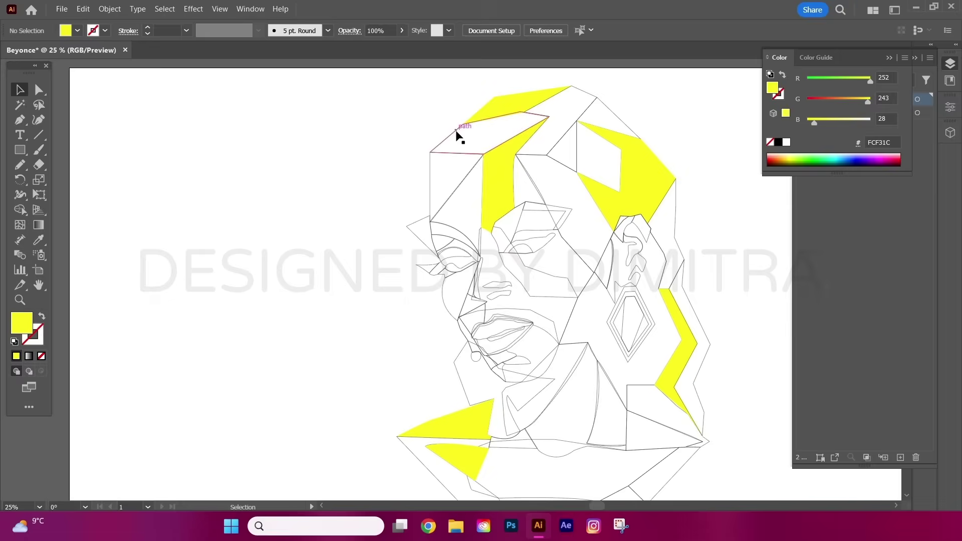
click(457, 134)
double_click(22, 323)
text(5B2)
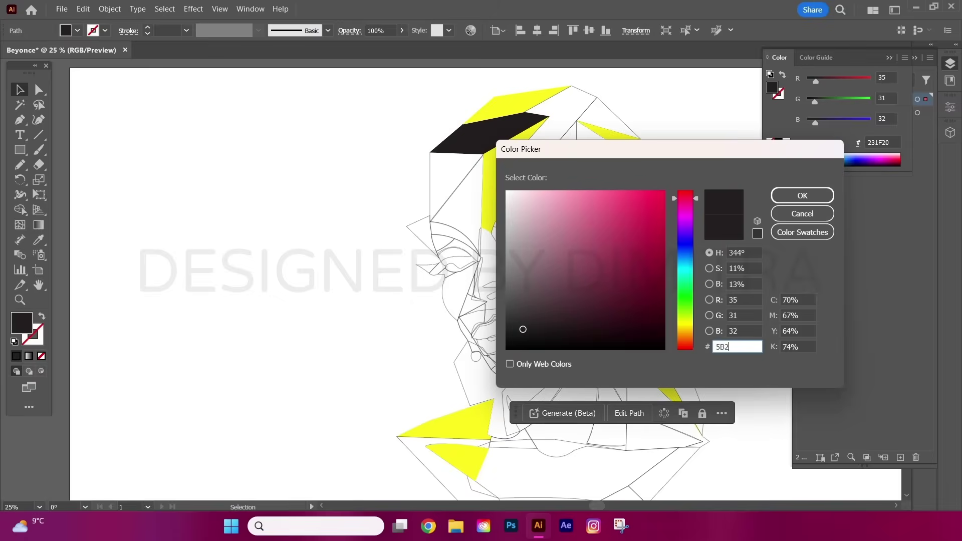
click(788, 195)
click(451, 190)
key(comma)
double_click(21, 323)
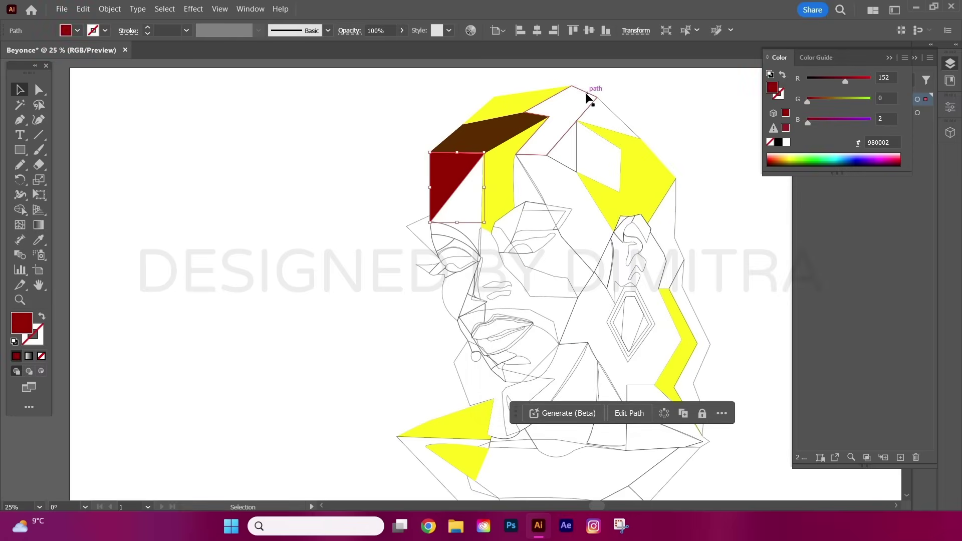
- Recolour the top hair strip and fill the top-right hair facet green (74C259)
click(589, 99)
double_click(21, 323)
click(802, 196)
click(622, 133)
double_click(21, 323)
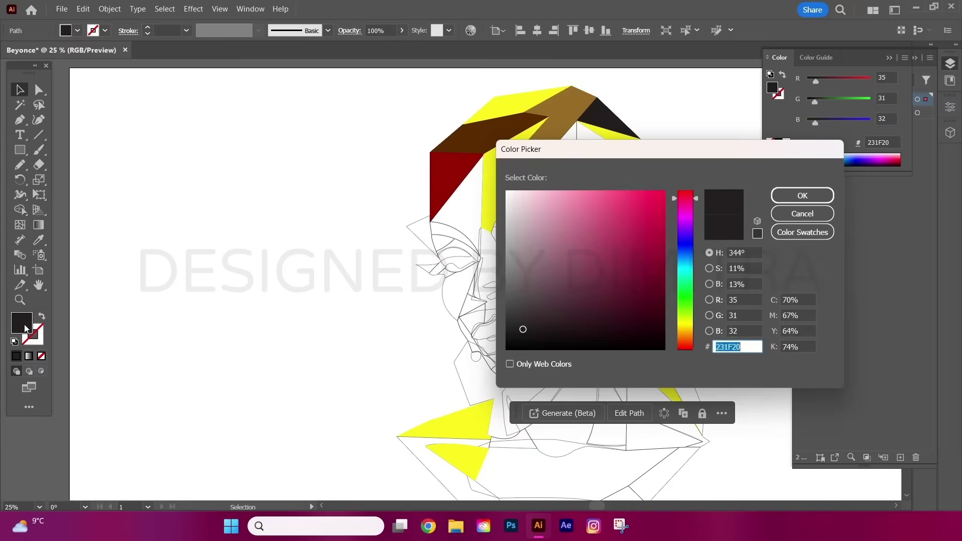
text(74C259)
key(Return)
- Fill the shape below the green facet, and the small facet to its left orange (E7B200)
click(599, 155)
key(comma)
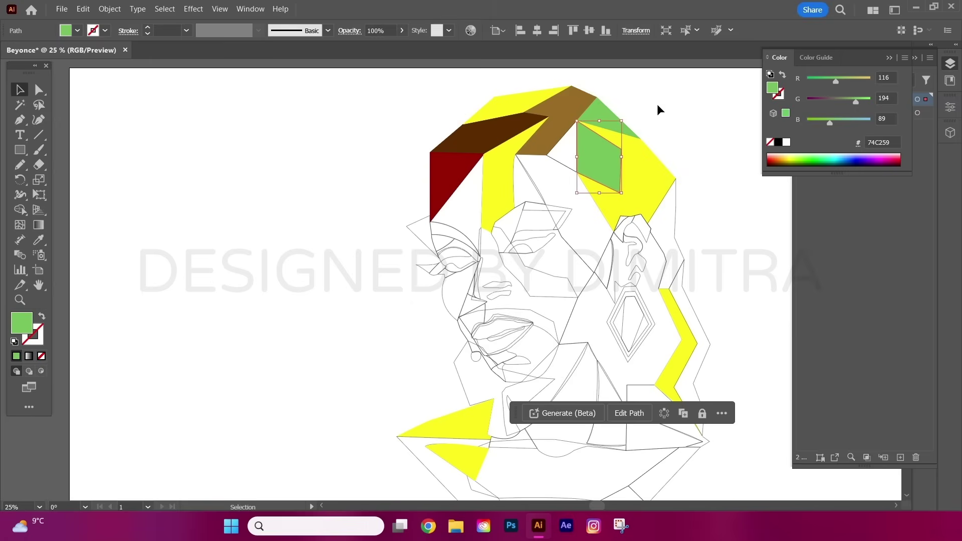
click(564, 155)
double_click(22, 323)
text(E7B200)
key(Return)
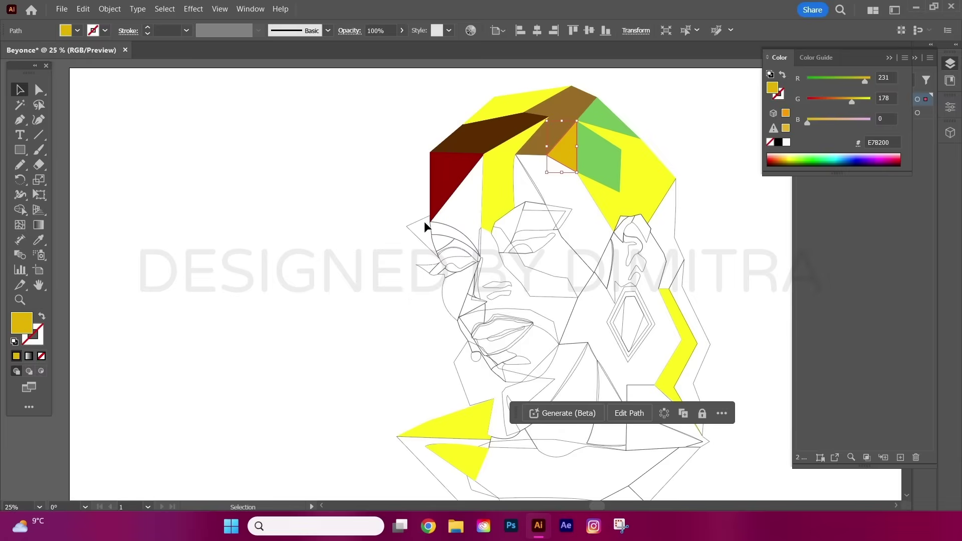
- Fill the small triangle on the left dark maroon (3A0000)
scroll(425, 223, up, 2)
click(416, 236)
double_click(21, 323)
text(3A0000)
key(Return)
- Fill the triangle beside the dark-red hair red (CF3607)
click(533, 240)
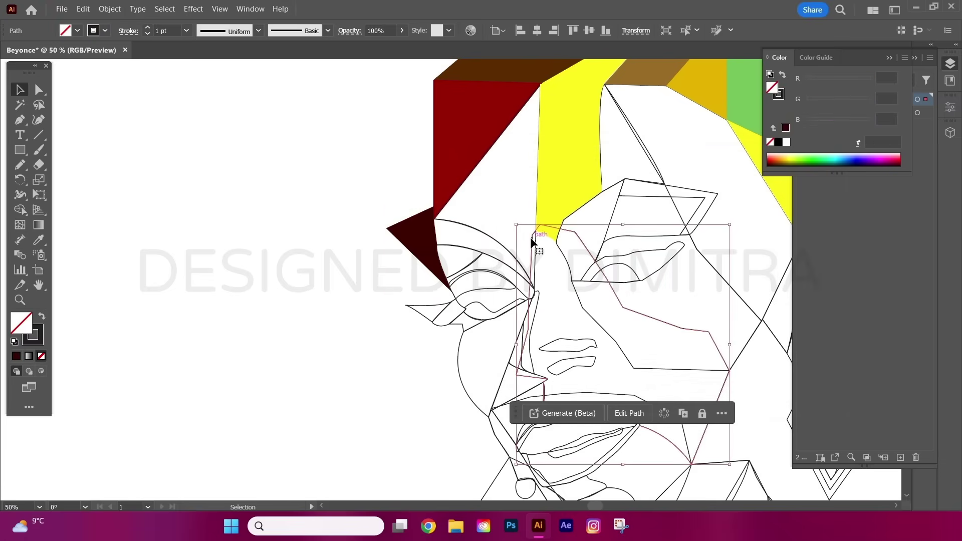
key(comma)
double_click(21, 323)
text(CF3607)
key(Return)
- Fill the hair band shape yellow (FCF31C)
scroll(561, 311, down, 2)
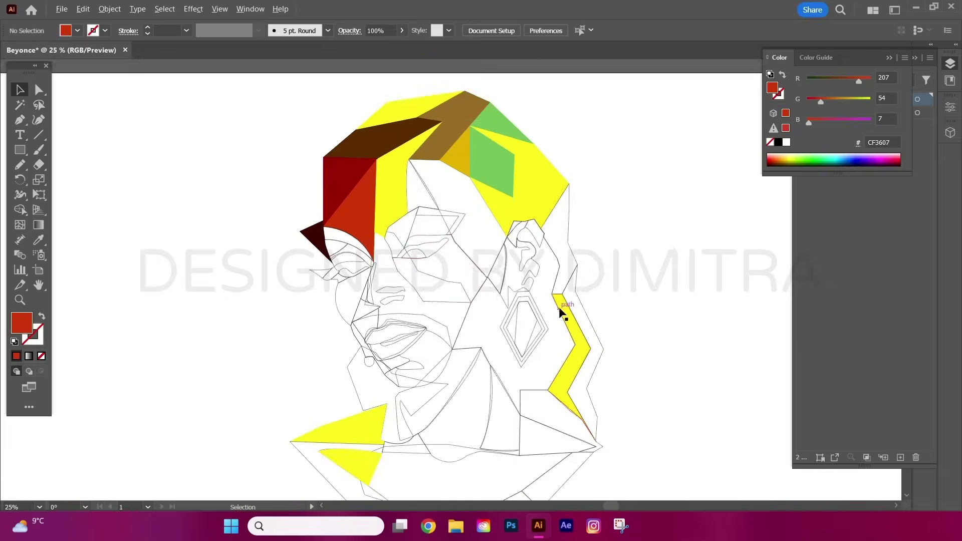
scroll(560, 312, up, 2)
click(475, 300)
click(373, 143)
key(shift+x)
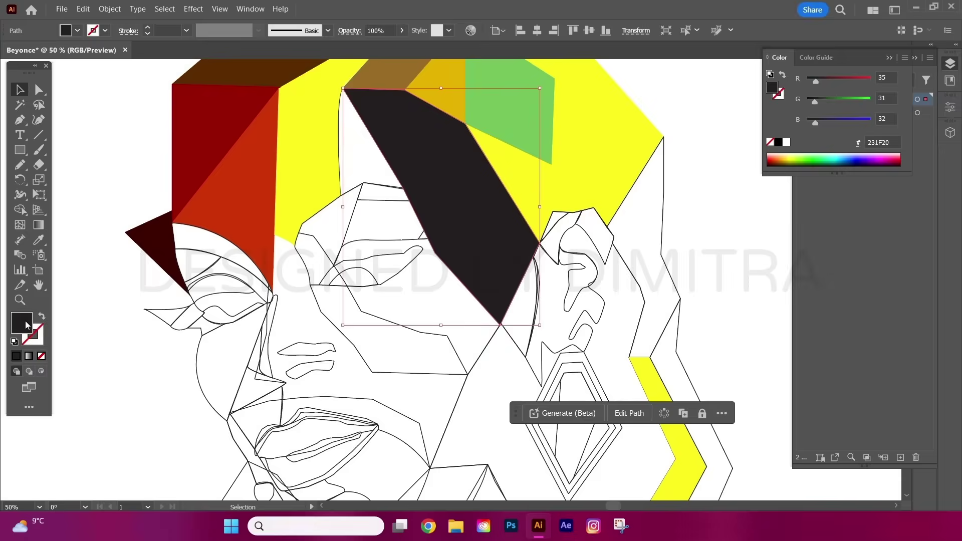
double_click(27, 325)
text(FCF31C)
key(Return)
- Fill the adjacent hair facet yellow
click(601, 185)
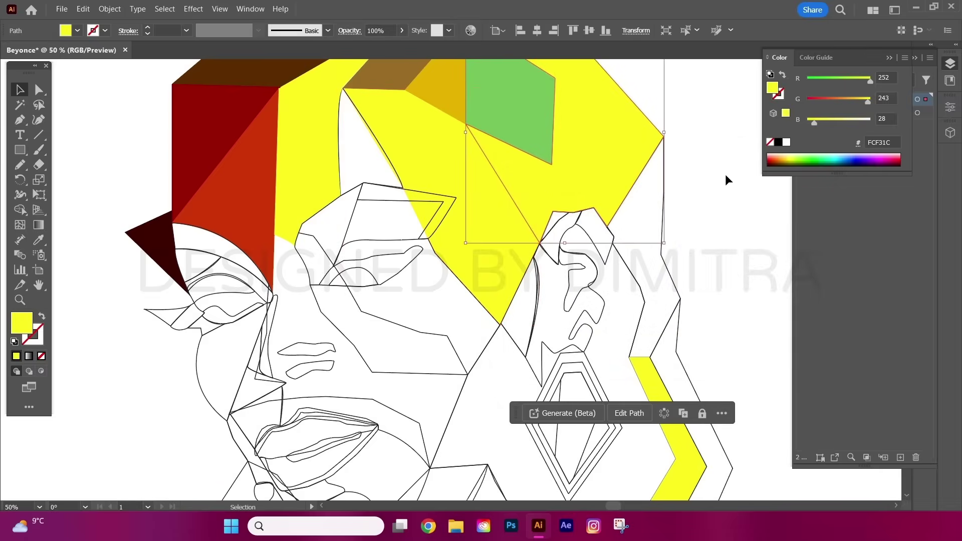
scroll(727, 177, down, 2)
scroll(554, 208, up, 1)
double_click(21, 324)
text(FC)
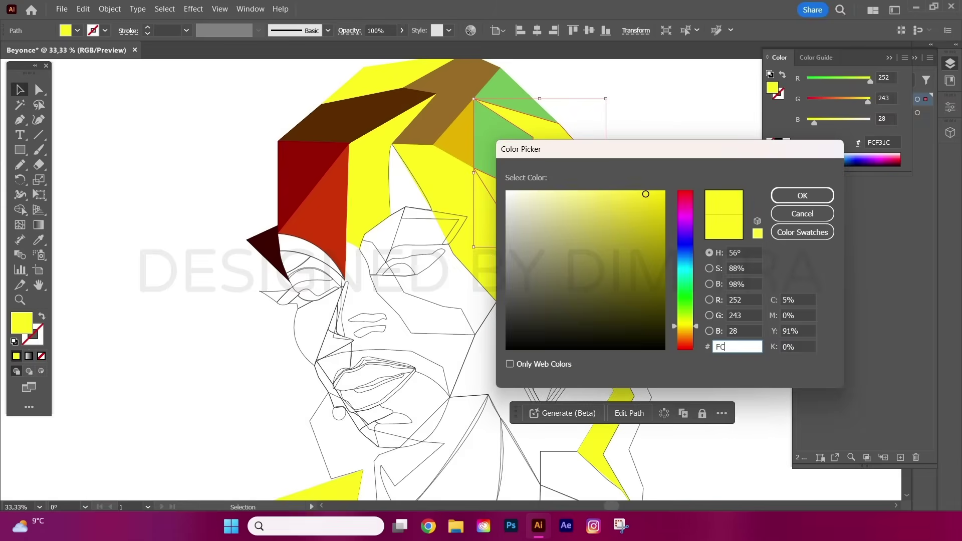
key(Return)
click(638, 200)
- Draw a new hair facet with the Pen tool and give it a solid fill colour
scroll(638, 200, up, 2)
key(shift+x)
key(p)
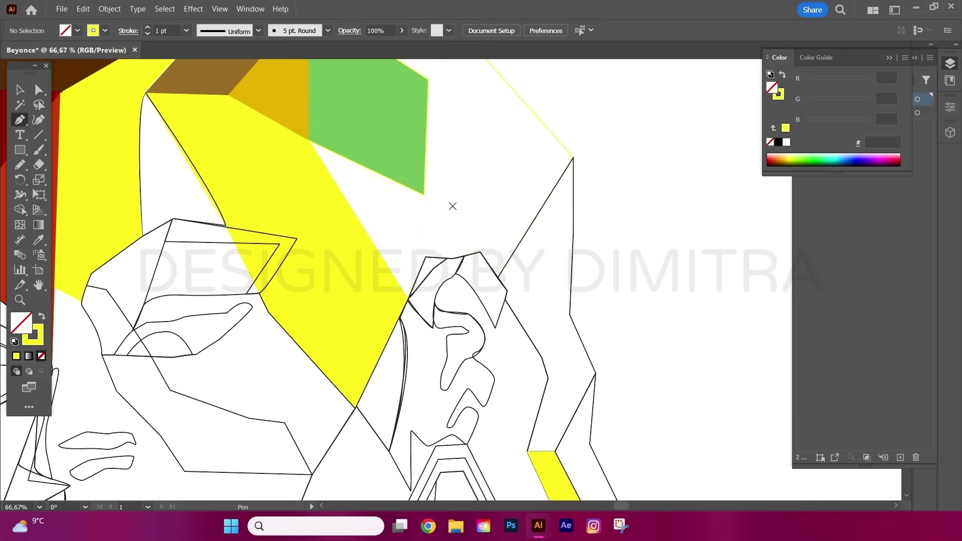
click(453, 258)
click(309, 140)
key(shift+x)
key(v)
double_click(21, 323)
text(E7B200)
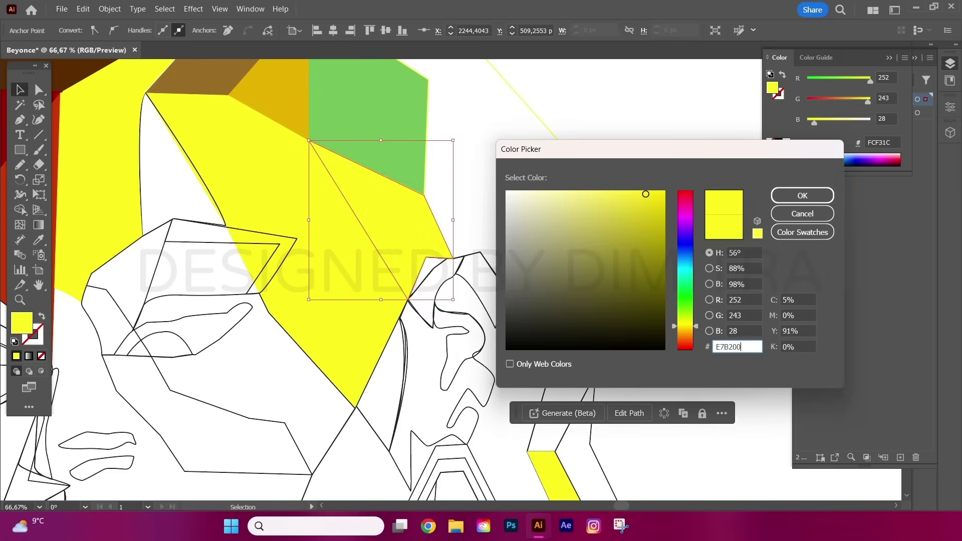
key(Return)
- Fill another hair facet tan (EFAD5E)
scroll(380, 281, down, 1)
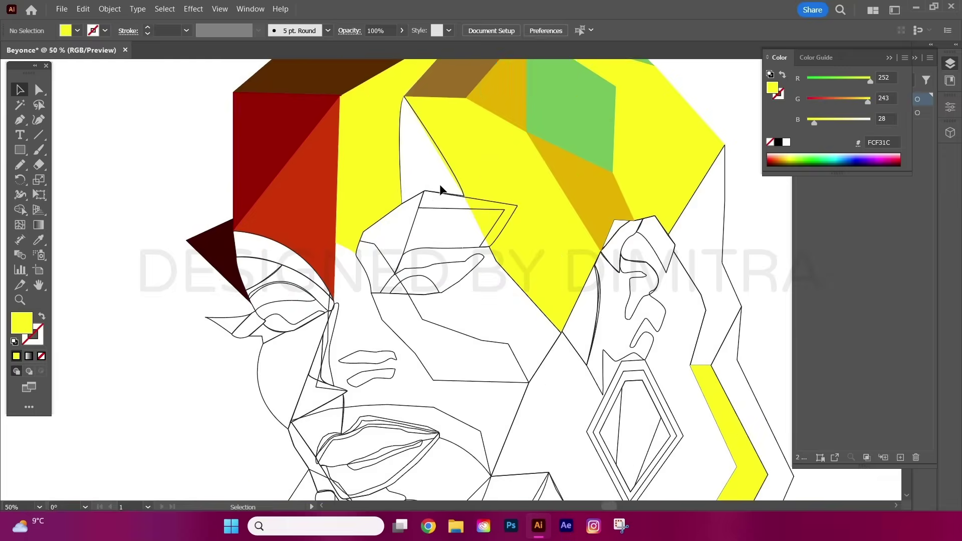
double_click(21, 324)
text(EF)
key(Return)
scroll(414, 230, up, 1)
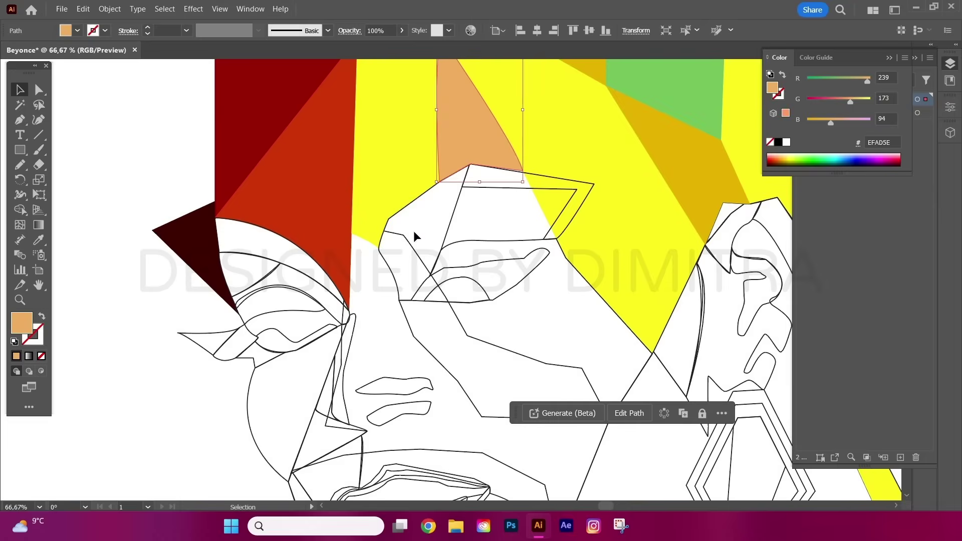
- Give the eyelid outline and eye-socket shape dark fills
click(462, 210)
key(shift+x)
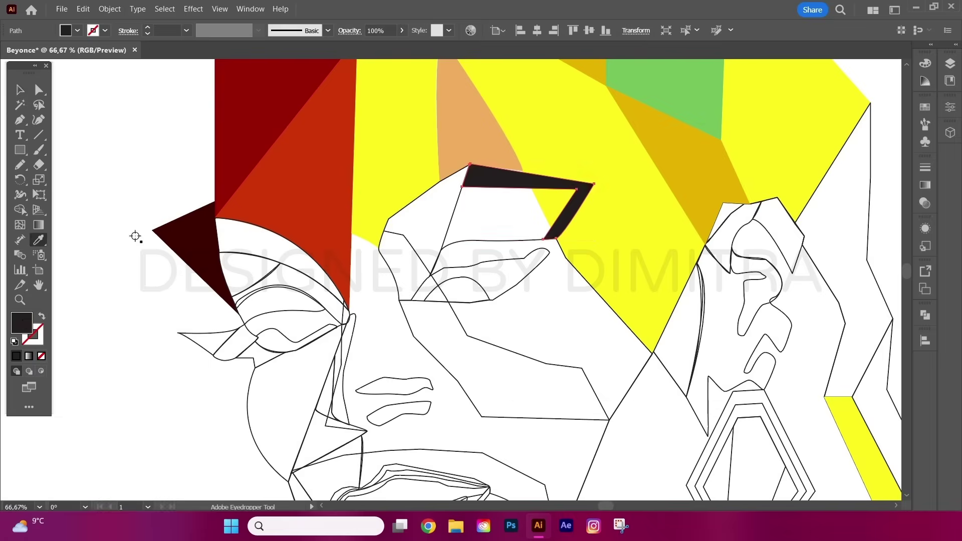
click(404, 207)
key(shift+x)
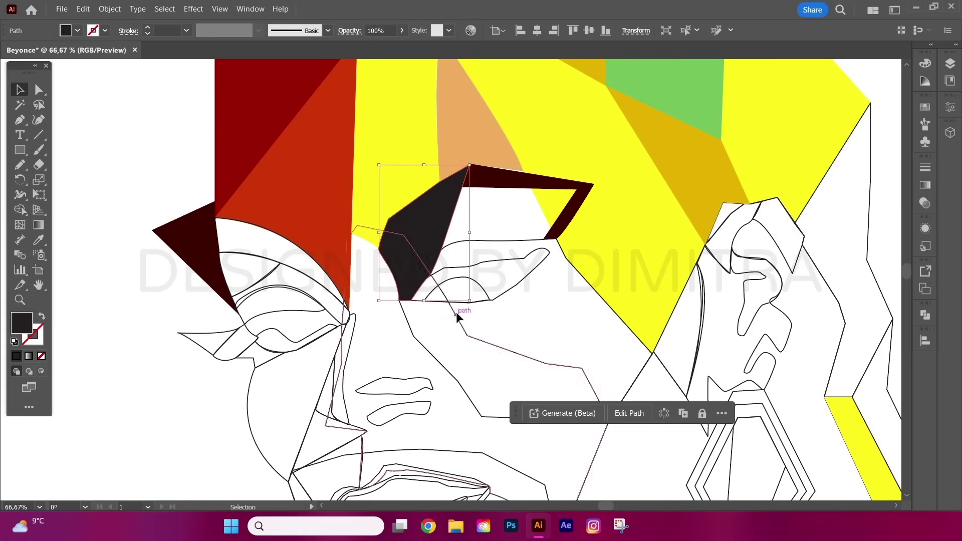
scroll(458, 313, up, 2)
- Fill the eye-socket shape cyan
click(467, 296)
key(ctrl+plus)
key(ctrl+plus)
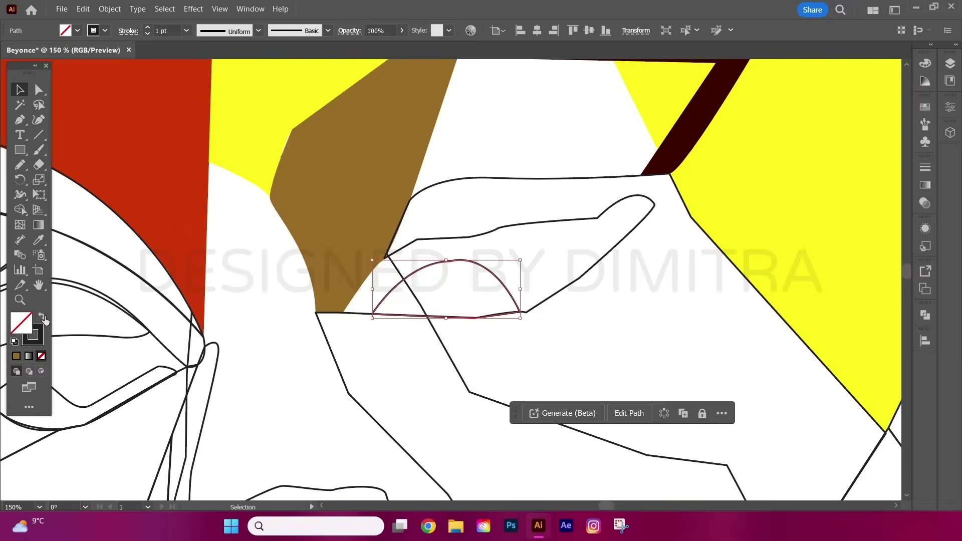
key(shift+x)
double_click(22, 322)
text(0F4)
key(Return)
- Try a fill on the large surrounding face path, then undo it back to outline only
click(460, 263)
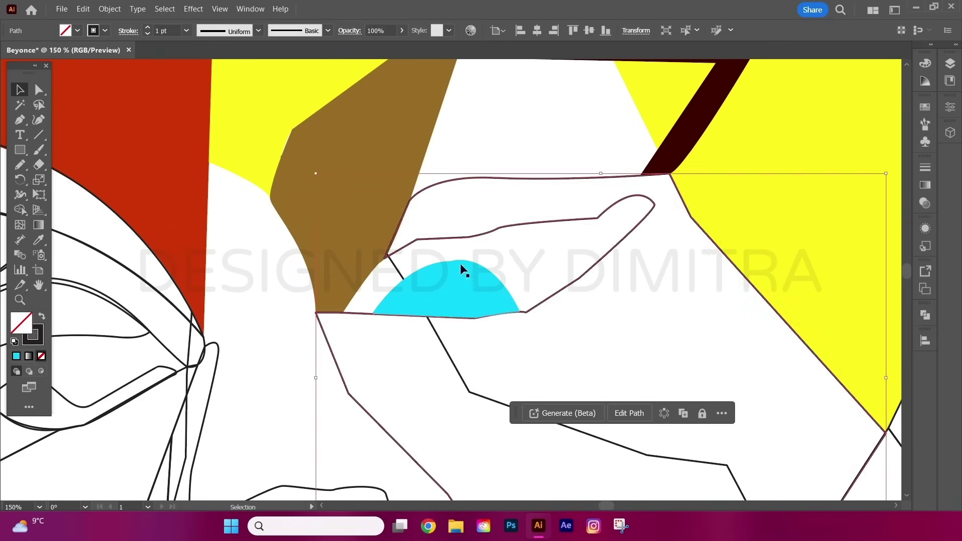
key(shift+x)
double_click(25, 323)
text(0ED4)
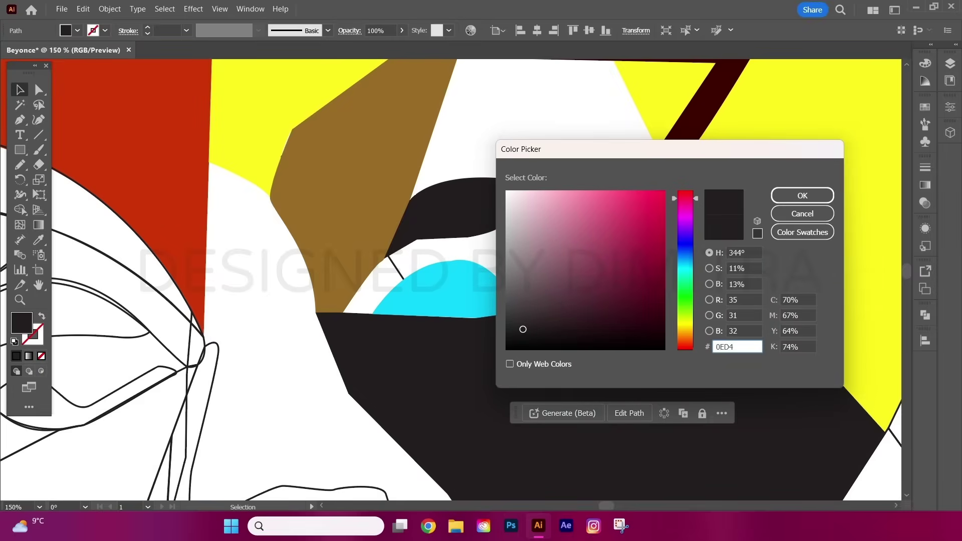
text(F4)
key(Return)
key(ctrl+minus)
key(ctrl+minus)
key(ctrl+z)
key(ctrl+z)
key(ctrl+plus)
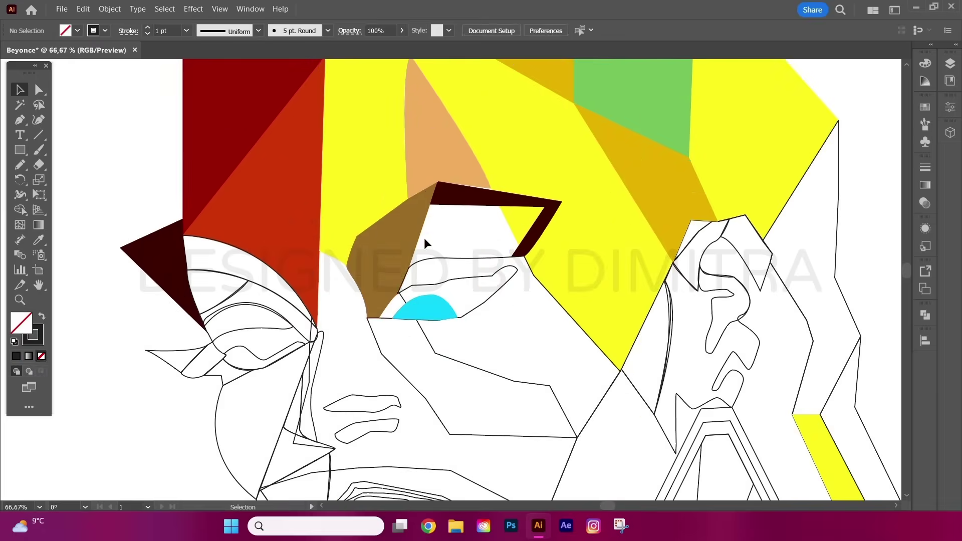
- Fill the eye shape dark green
scroll(270, 214, down, 2)
key(ctrl+plus)
key(shift+x)
double_click(25, 324)
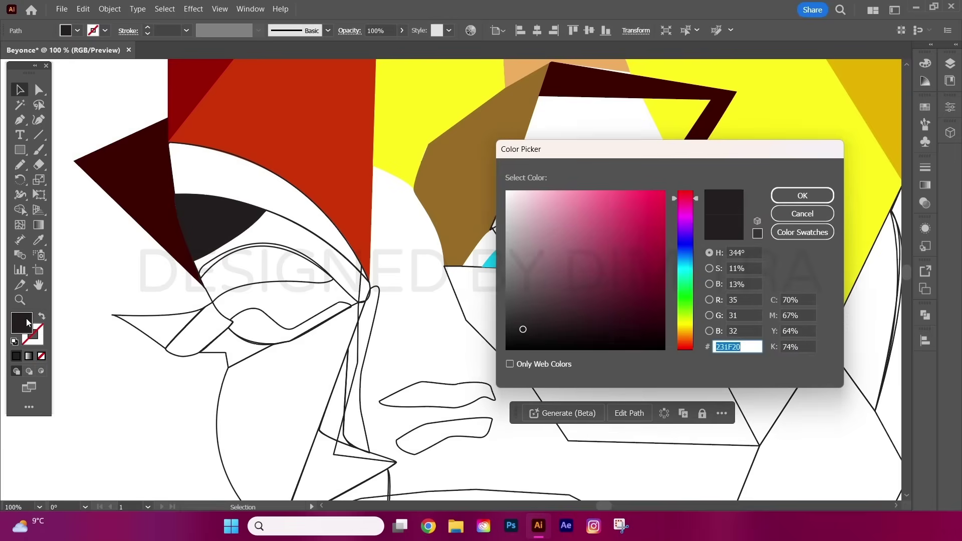
text(F)
key(Return)
- Fill the lower eyelid shape brown (6B4E1C)
click(294, 281)
double_click(25, 323)
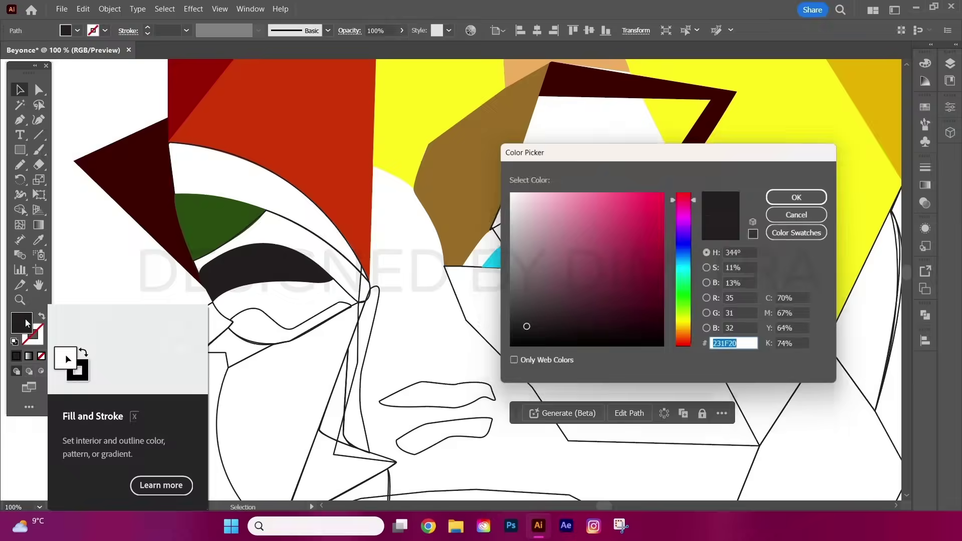
text(6B4E1C)
key(Return)
- Fill the small triangle at the eye corner light lavender
click(151, 315)
key(shift+x)
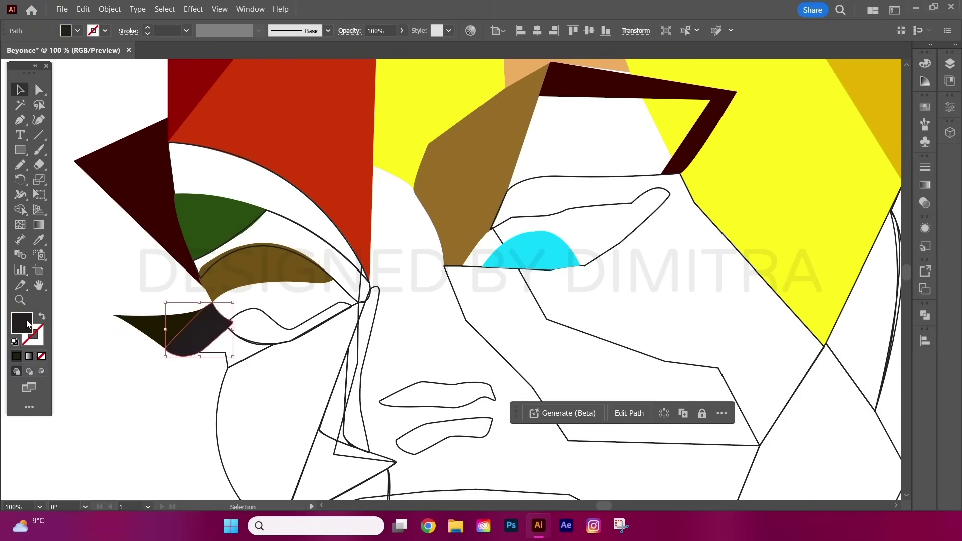
double_click(22, 323)
key(Return)
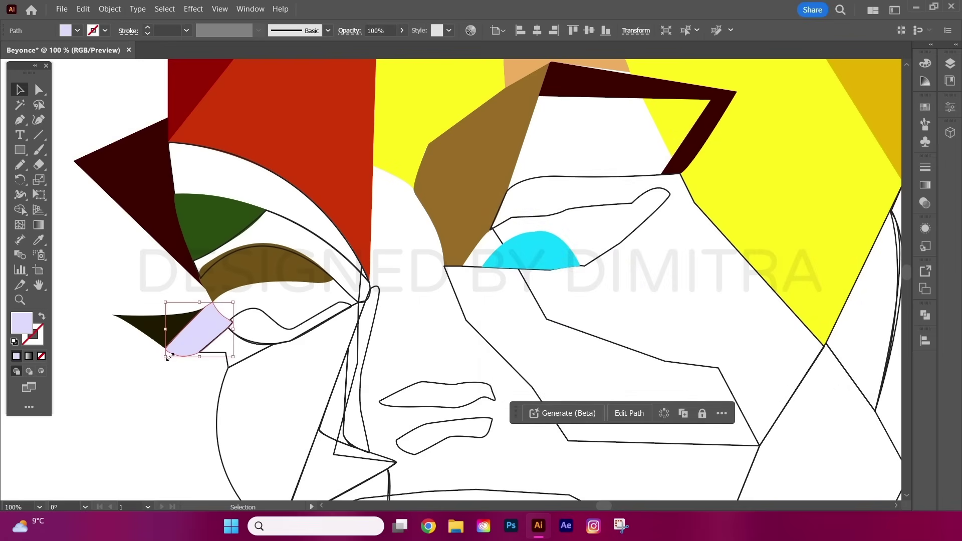
- Fill the cheek shape green
click(18, 88)
click(330, 351)
double_click(21, 323)
text(10A)
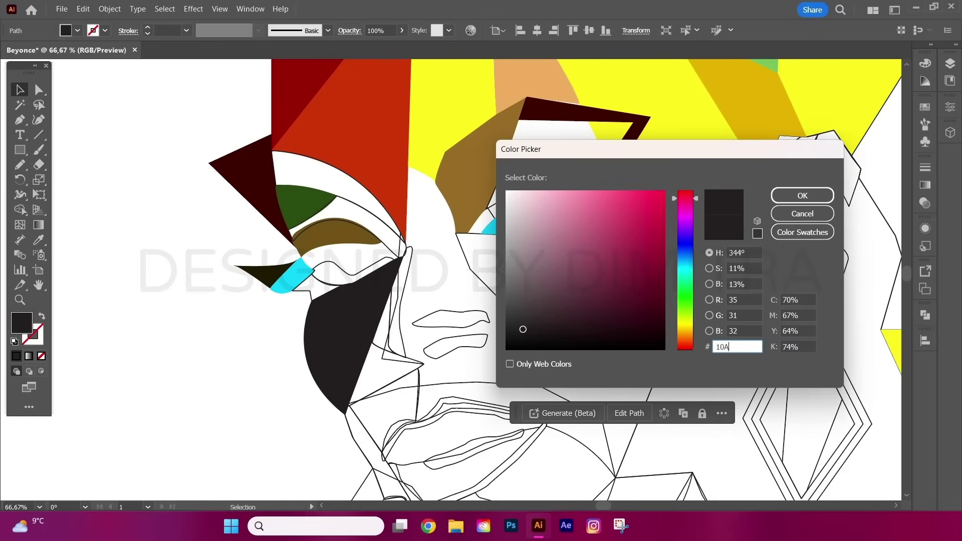
key(Return)
- Colour the small eye path, trying cyan before settling on brown
click(315, 294)
double_click(22, 321)
key(Return)
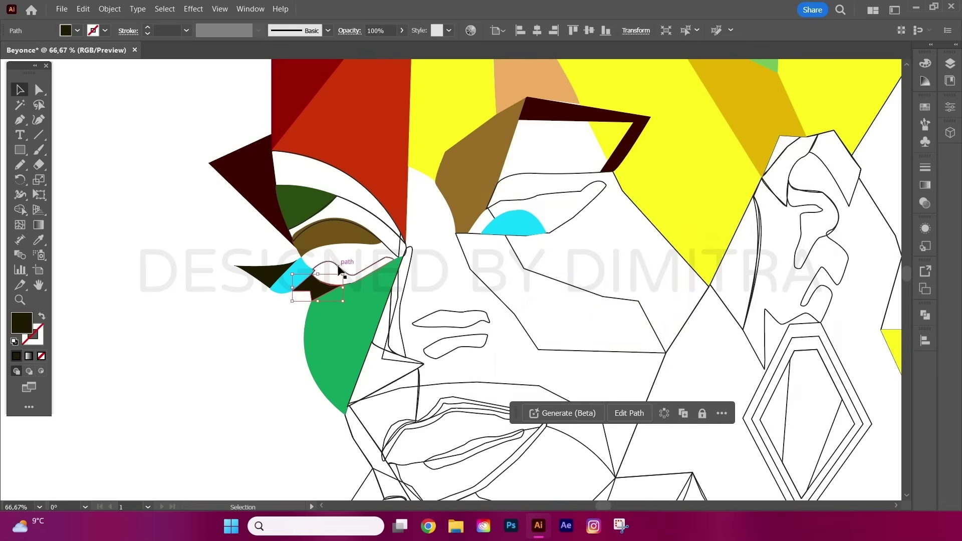
double_click(25, 322)
key(Return)
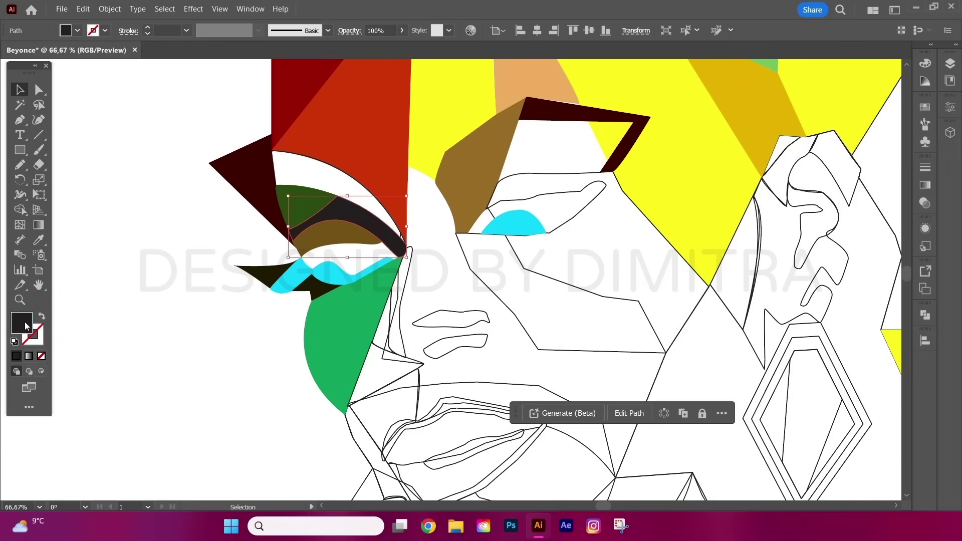
double_click(25, 321)
key(ctrl+v)
key(Return)
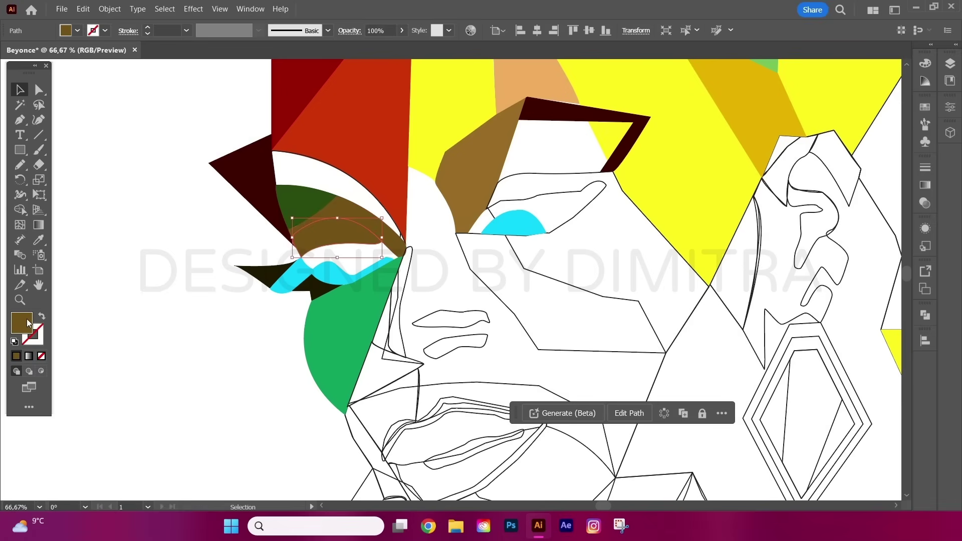
- Fill the remaining eyelid paths dark green and dark, then zoom out to the whole portrait
double_click(25, 322)
key(ctrl+v)
key(Return)
click(146, 289)
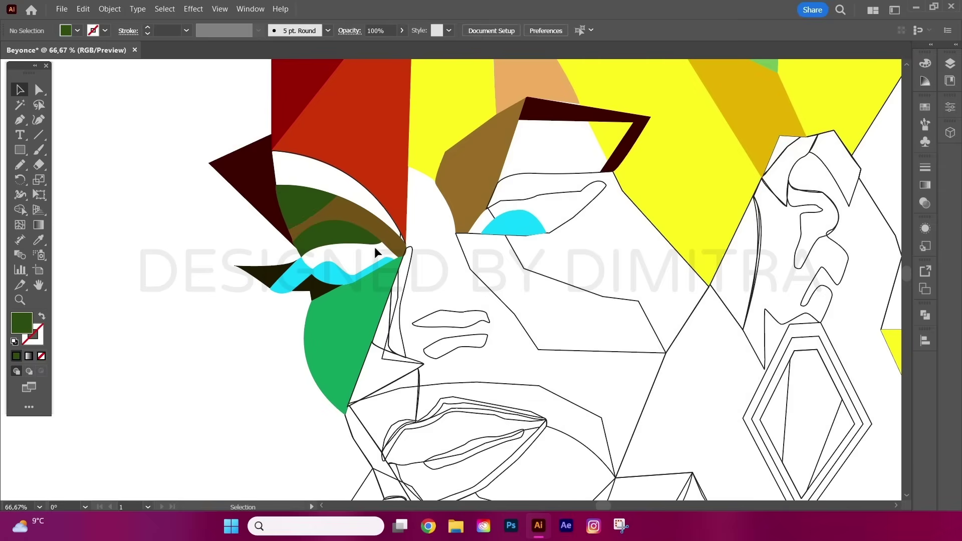
click(327, 197)
double_click(25, 322)
key(ctrl+v)
key(Return)
key(ctrl+0)
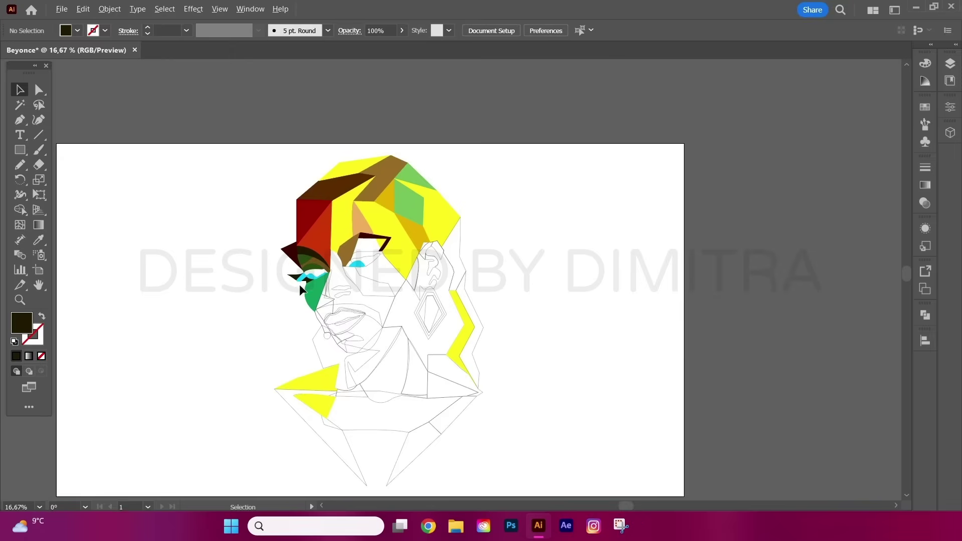
- Fill the thin cheek-edge strip orange
scroll(303, 289, up, 3)
scroll(312, 273, up, 2)
key(p)
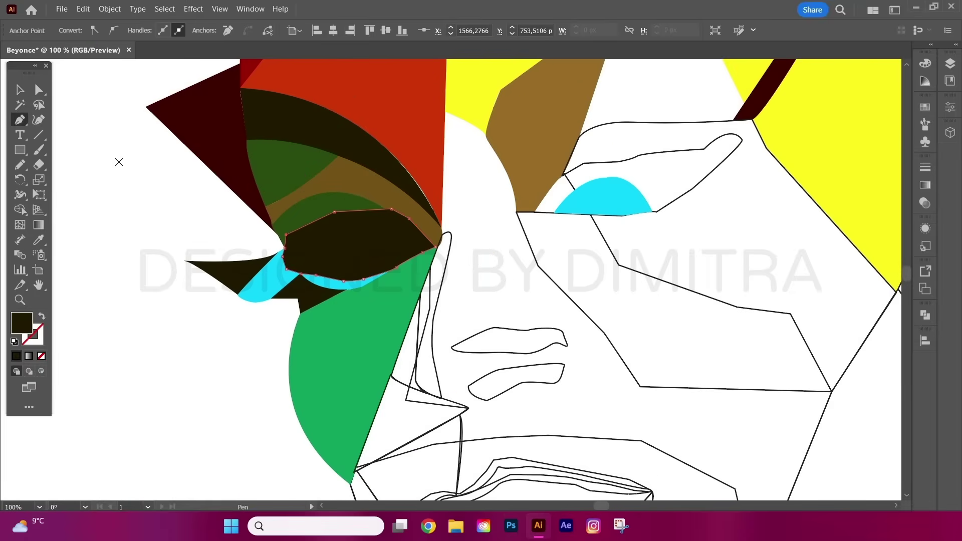
key(v)
double_click(22, 324)
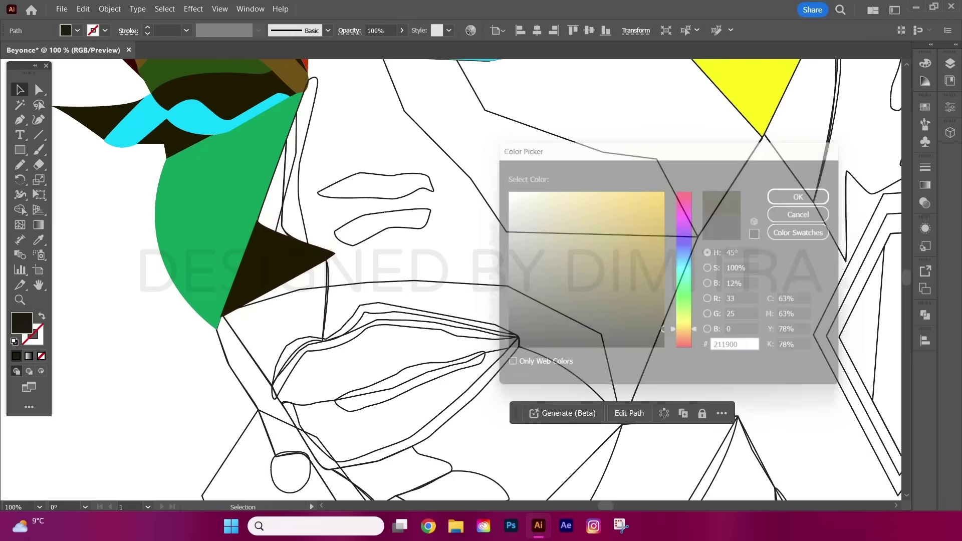
double_click(23, 324)
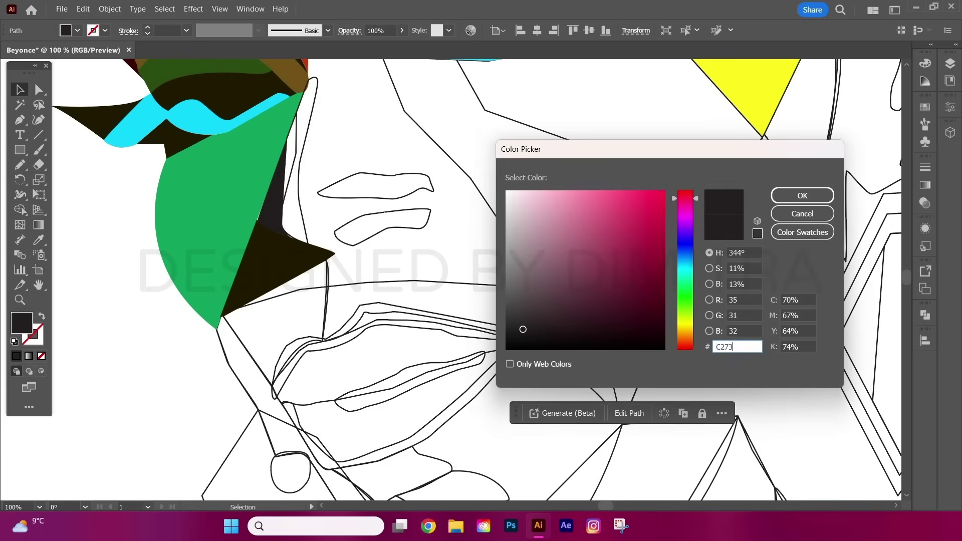
key(Return)
key(shift+x)
- Fill the nose highlight cream and the nostril near-black
double_click(22, 324)
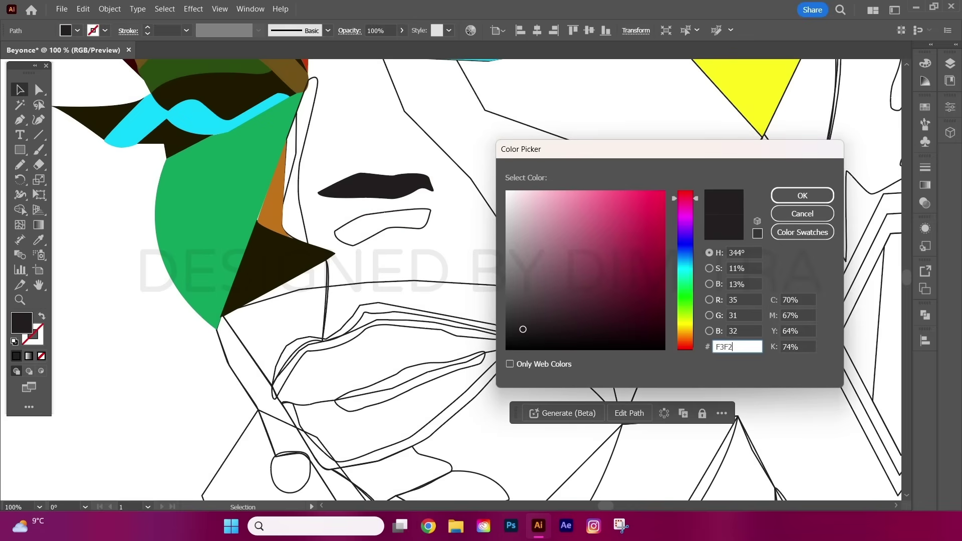
key(Return)
click(381, 243)
double_click(21, 323)
key(Return)
scroll(421, 158, up, 3)
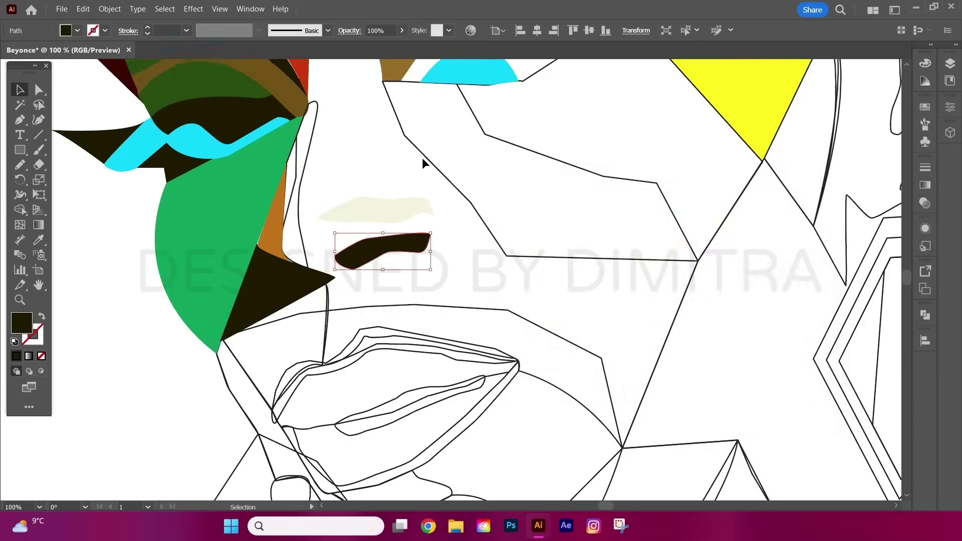
- Fill the frame shape beside the eye brown, then deselect everything
click(644, 271)
scroll(643, 271, up, 3)
scroll(529, 268, down, 3)
click(606, 216)
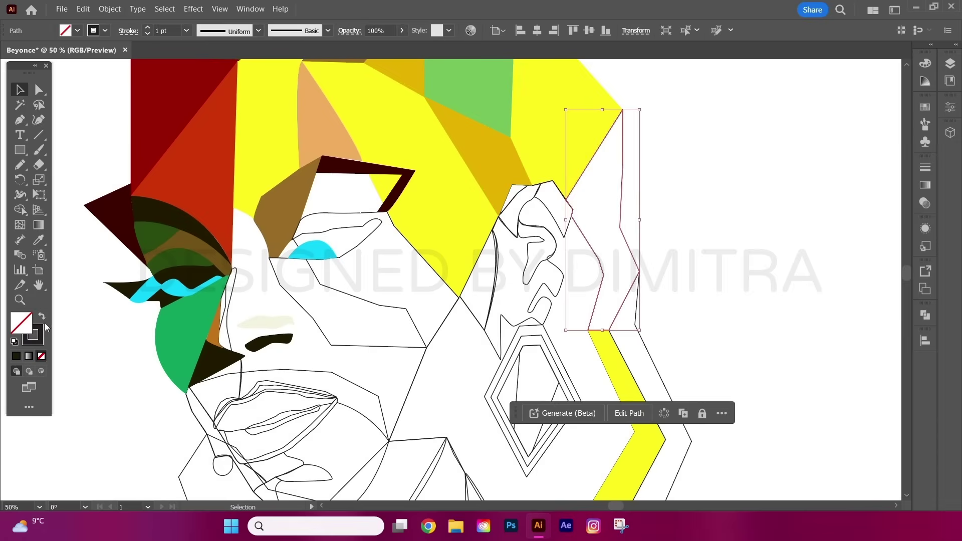
key(shift+x)
double_click(21, 323)
text(E)
key(Return)
scroll(382, 172, up, 3)
key(ctrl+shift+a)
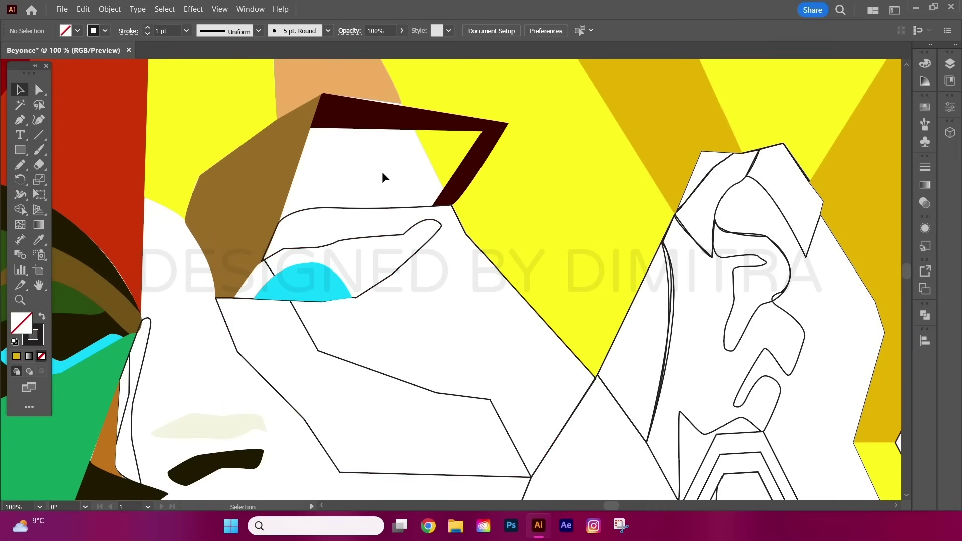
scroll(368, 194, up, 2)
scroll(290, 348, up, 2)
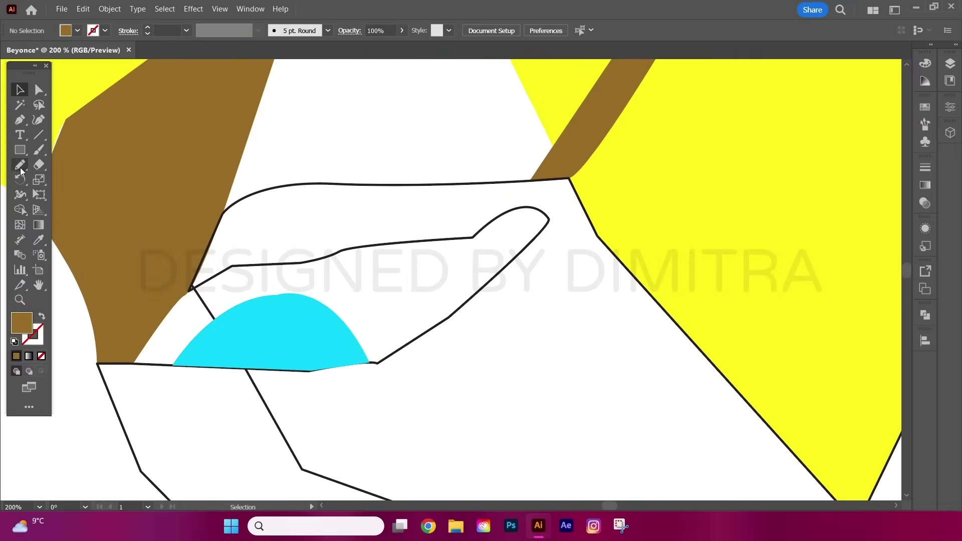
- Show the reference photo layer and pencil a brown flick at the eye's outer corner
key(ctrl+minus)
key(ctrl+minus)
key(ctrl+minus)
click(950, 63)
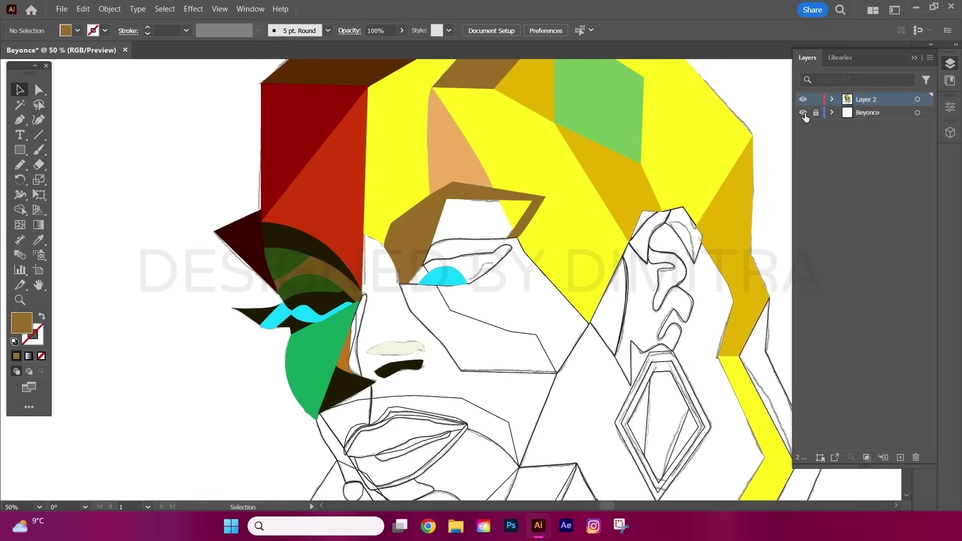
scroll(476, 278, up, 4)
key(n)
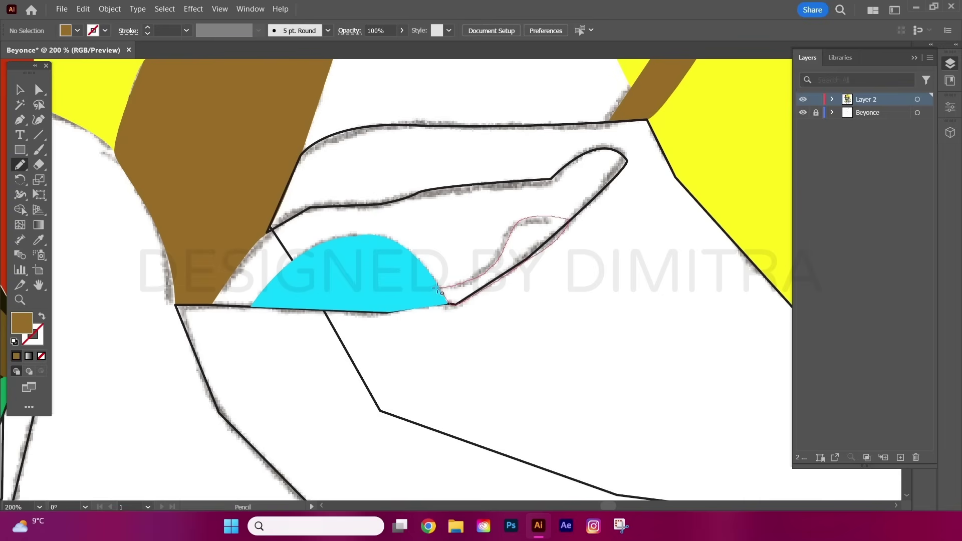
drag(440, 290, 449, 303)
key(v)
click(283, 250)
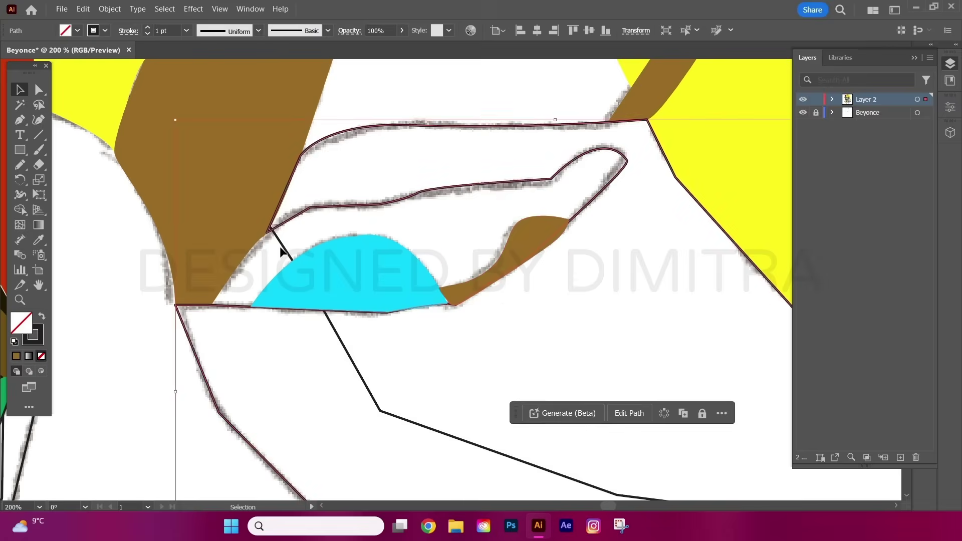
- Give the face shape a peach skin fill
key(ctrl+minus)
key(ctrl+minus)
key(ctrl+minus)
key(shift+x)
double_click(26, 323)
text(EFAD5)
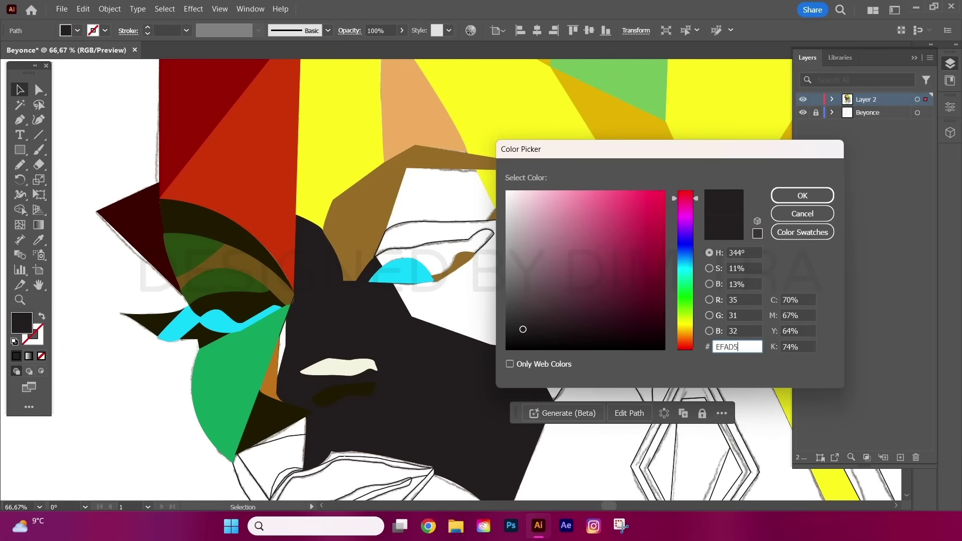
key(Return)
- Fill the large hexagon over the eye area cyan (hex 0EF)
drag(580, 372, 346, 281)
key(shift+x)
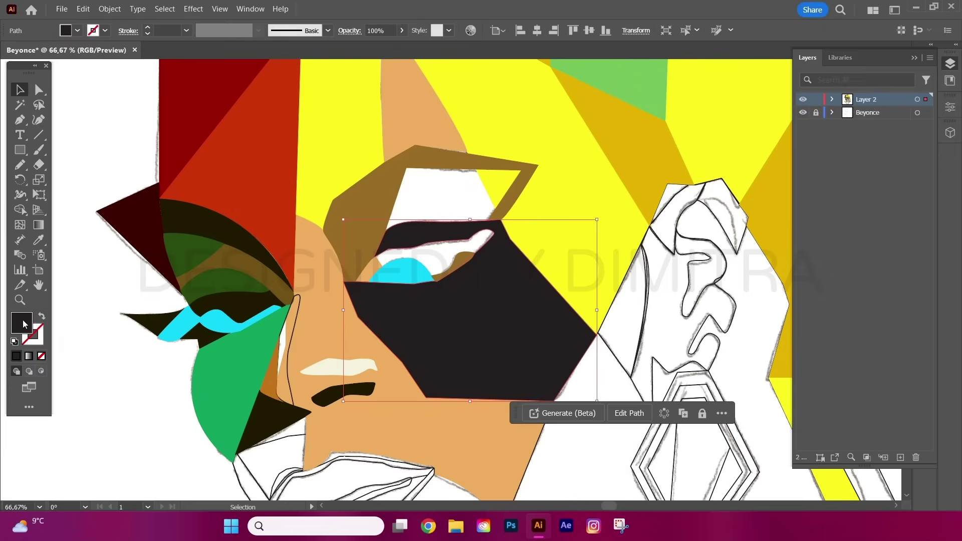
double_click(26, 324)
text(0E)
text(F)
key(Return)
key(ctrl+shift+a)
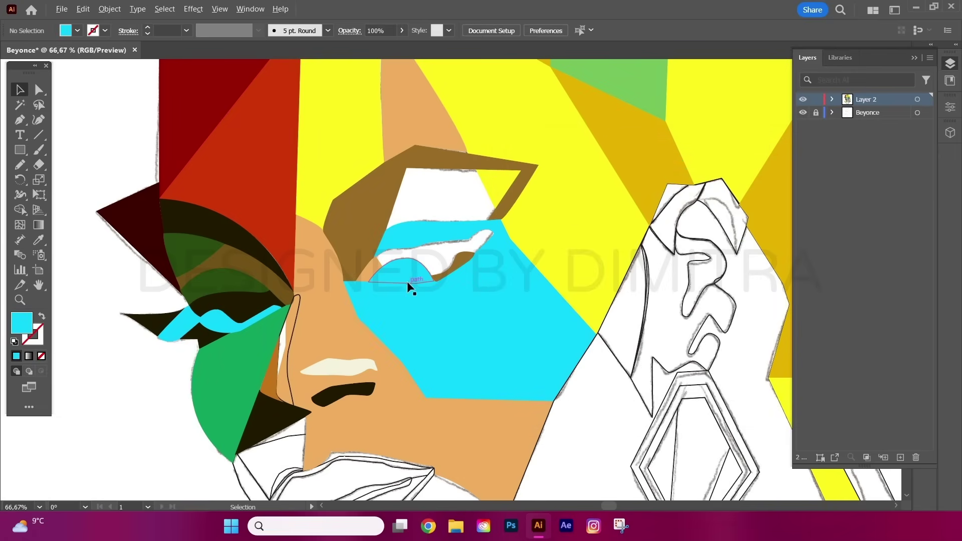
key(ctrl+plus)
key(ctrl+plus)
key(ctrl+minus)
key(ctrl+minus)
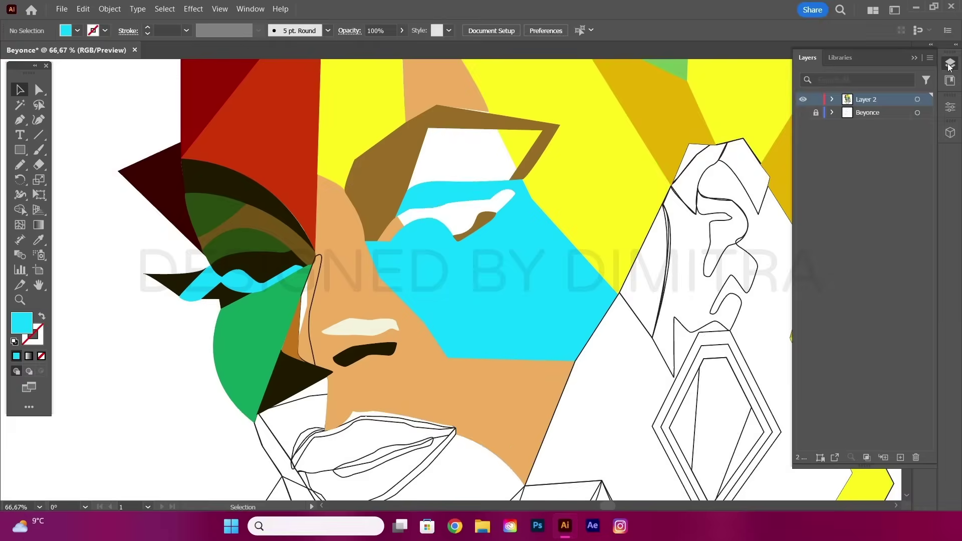
- Draw a closed outline over the eye and give it a dark brown fill
key(p)
click(509, 186)
click(466, 193)
key(shift+x)
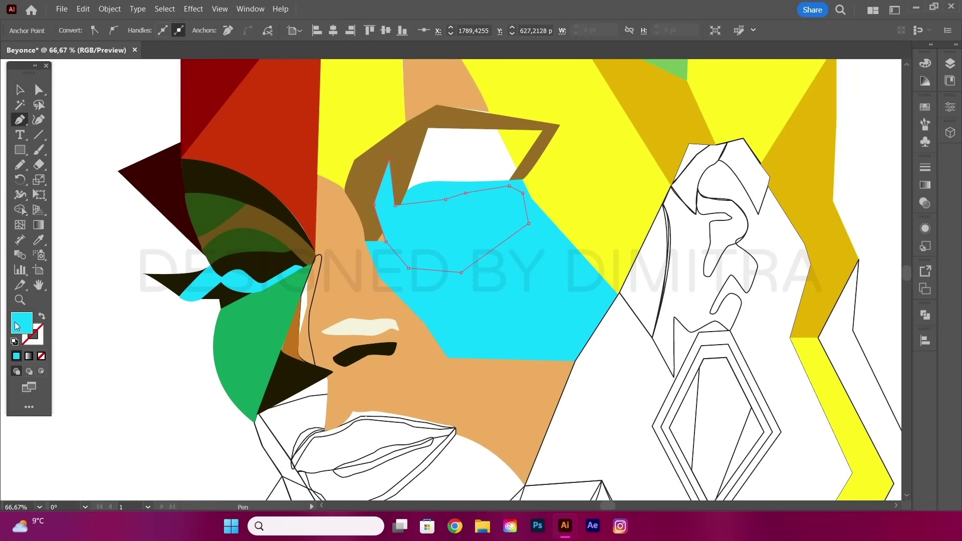
double_click(16, 327)
click(793, 196)
right_click(468, 271)
key(Escape)
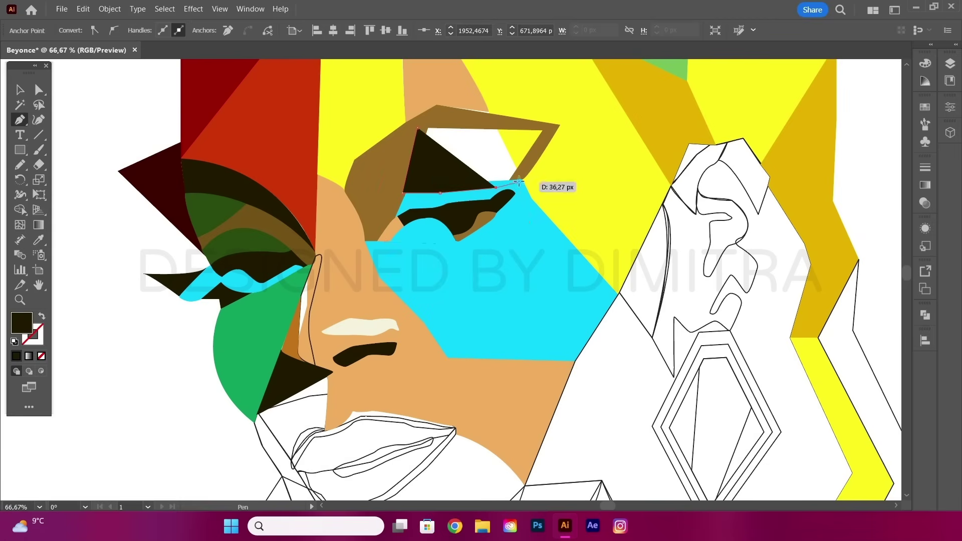
click(519, 183)
- Extend the eye outline along the upper lid and sample the hair's yellow
click(419, 126)
double_click(21, 323)
click(799, 195)
key(i)
right_click(453, 396)
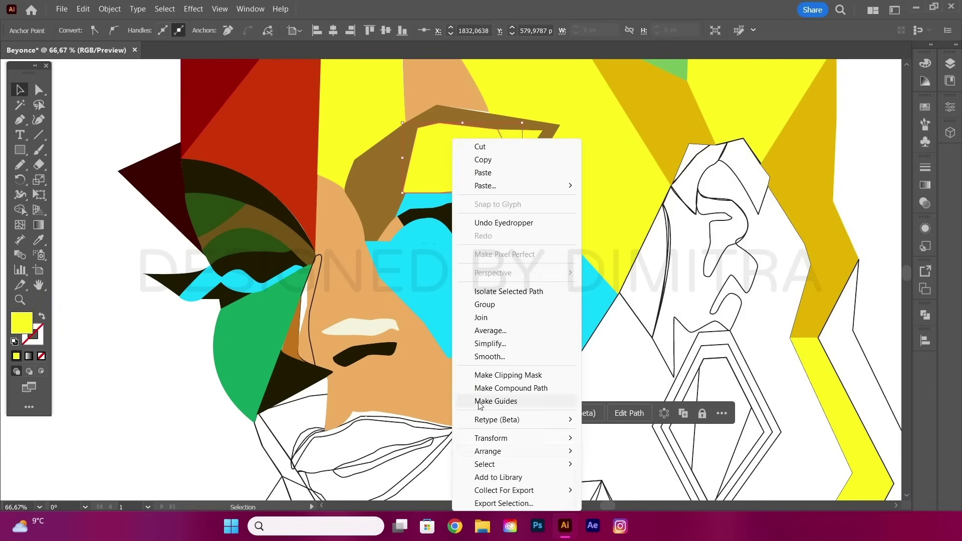
key(Escape)
key(ctrl+0)
scroll(417, 223, up, 5)
- Recolour the frame above the eye a darker brown
click(228, 124)
double_click(22, 323)
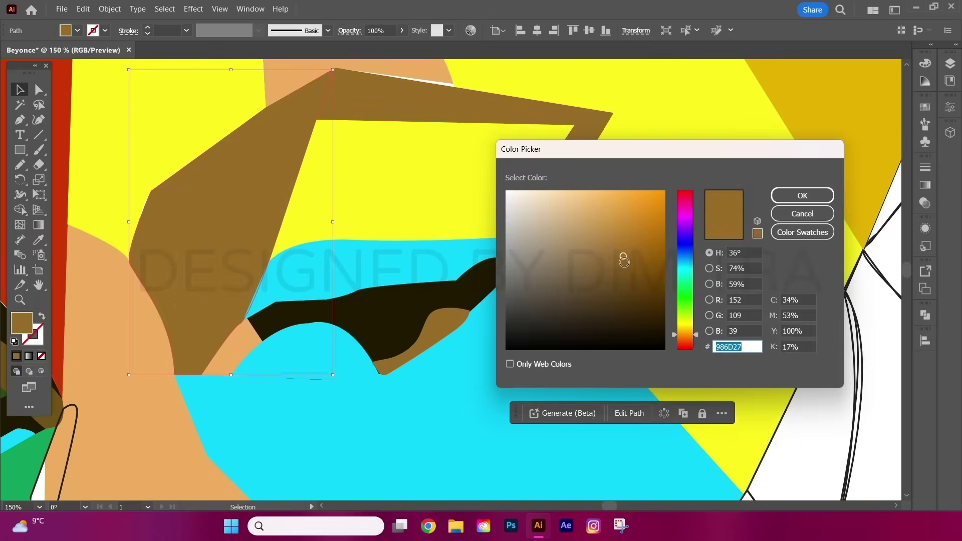
click(623, 288)
key(Return)
scroll(375, 238, down, 3)
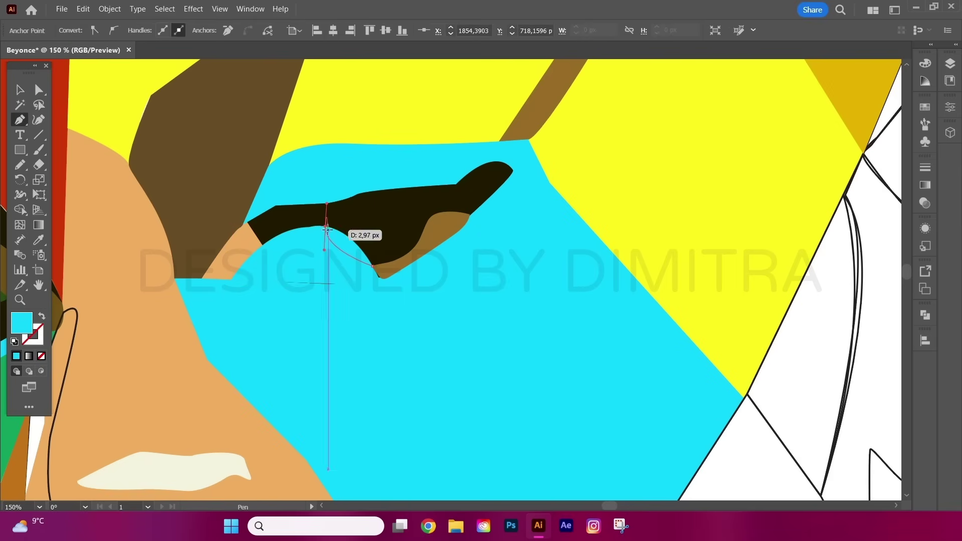
click(451, 301)
key(ctrl+0)
- Select the peach face shape's anchor points and zoom around the portrait
key(p)
scroll(300, 279, up, 5)
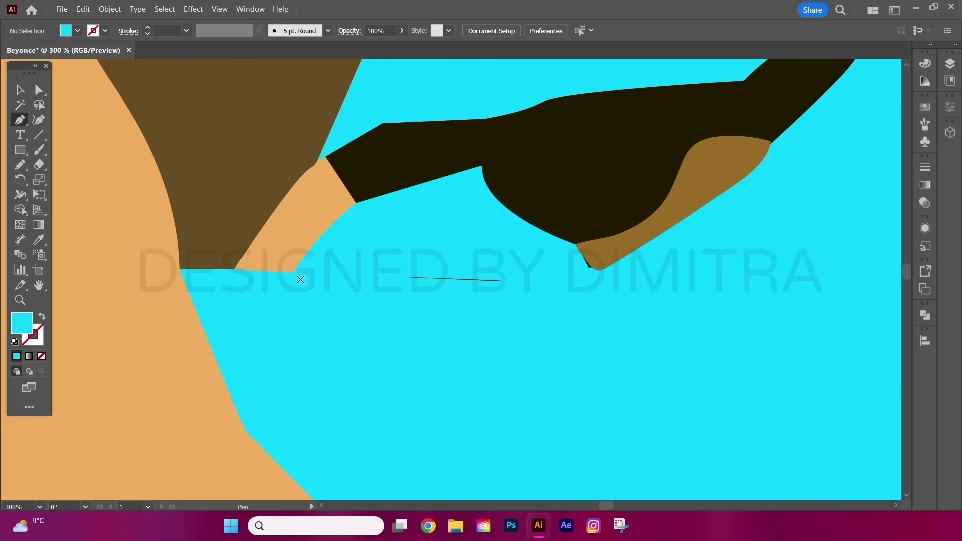
key(a)
click(108, 283)
scroll(329, 279, down, 3)
scroll(483, 311, down, 3)
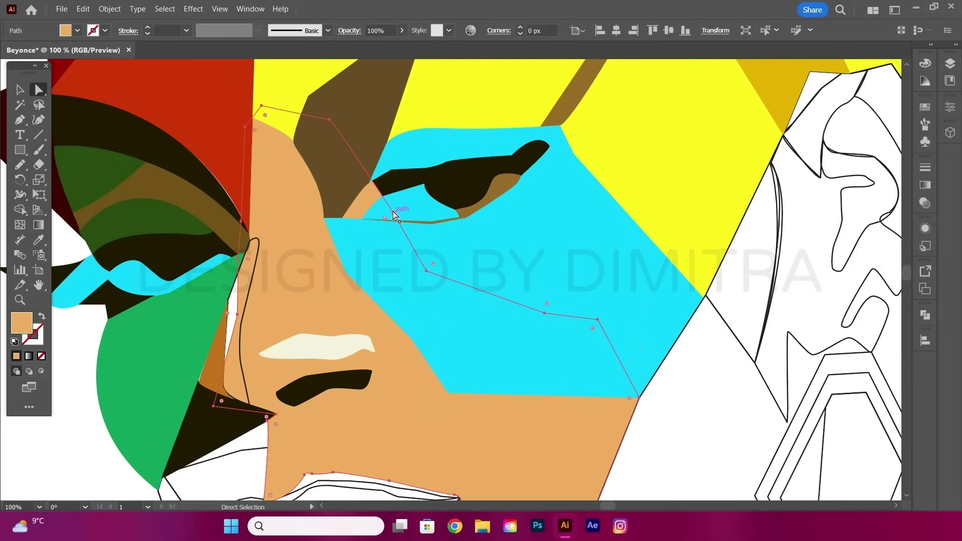
scroll(394, 214, up, 2)
key(ctrl+shift+a)
scroll(490, 180, down, 5)
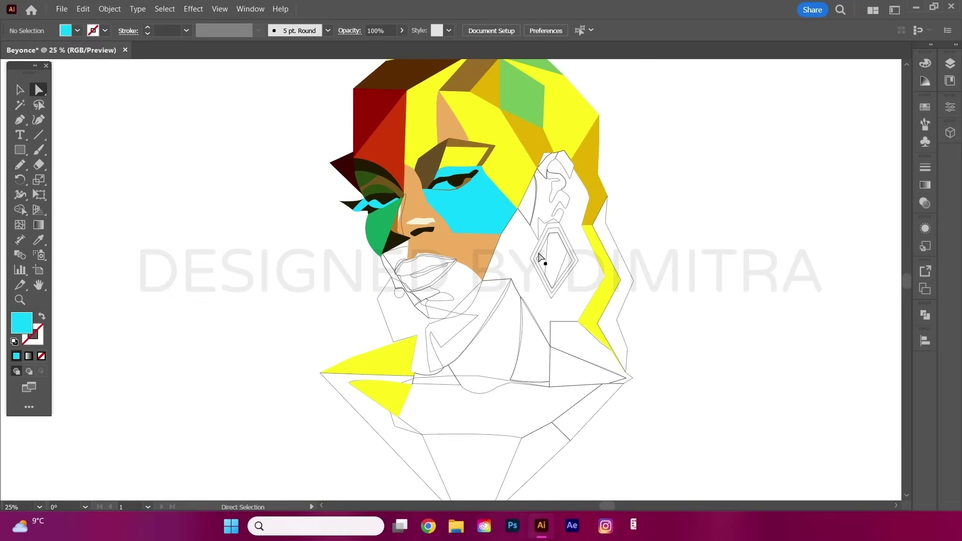
scroll(451, 226, up, 4)
scroll(451, 226, down, 5)
scroll(575, 304, up, 4)
key(v)
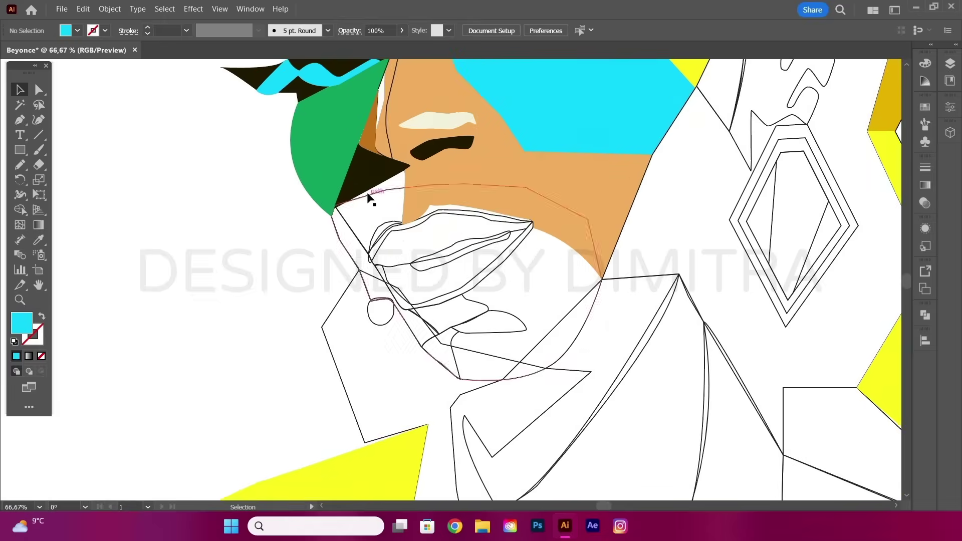
- Fill the inner lip shape cream (hex FE6), replacing an initial yellow
click(368, 197)
scroll(490, 245, up, 4)
click(490, 245)
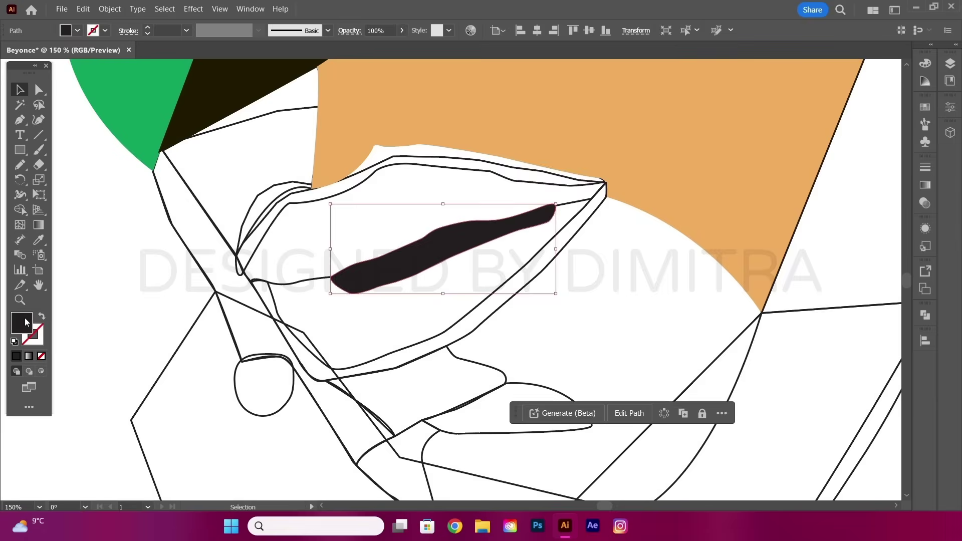
double_click(27, 322)
text(FF33)
key(Return)
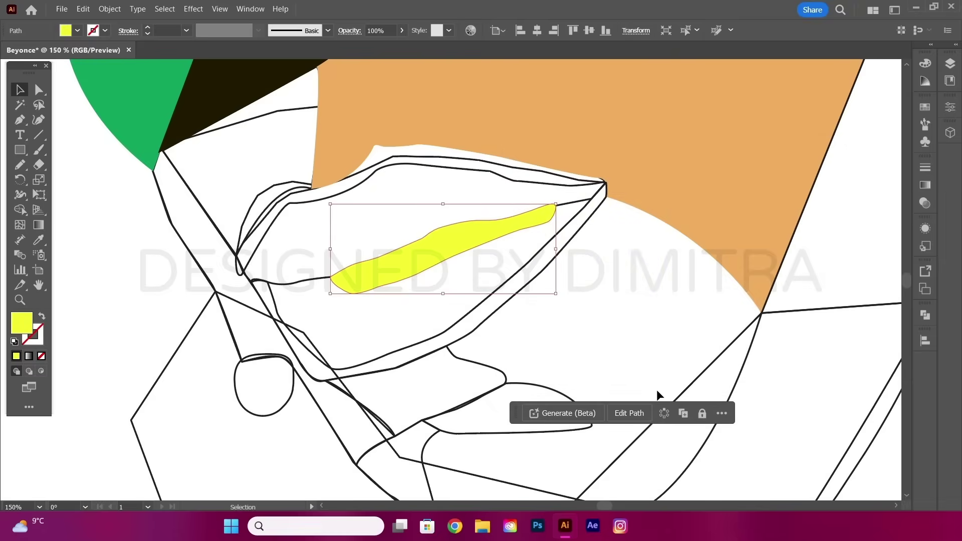
double_click(25, 322)
text(F)
text(E6)
key(Return)
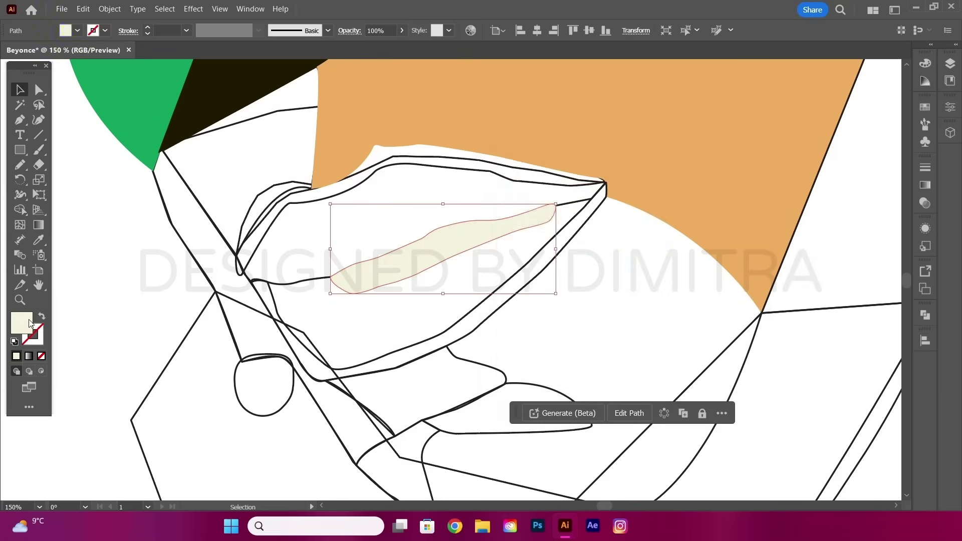
- Make the upper-lip outline cream and fill the upper lip blue (0022FF)
click(279, 187)
shift+click(411, 391)
key(i)
click(451, 241)
click(279, 290)
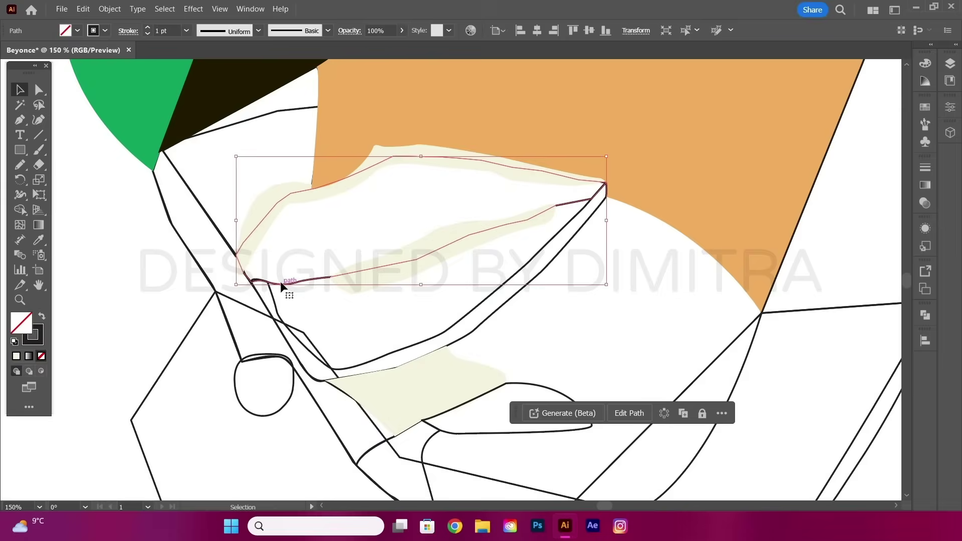
double_click(22, 322)
text(0022FF)
key(Return)
- Make the lower-lip outline cream and the shape below the lip dark brown
click(454, 335)
click(39, 240)
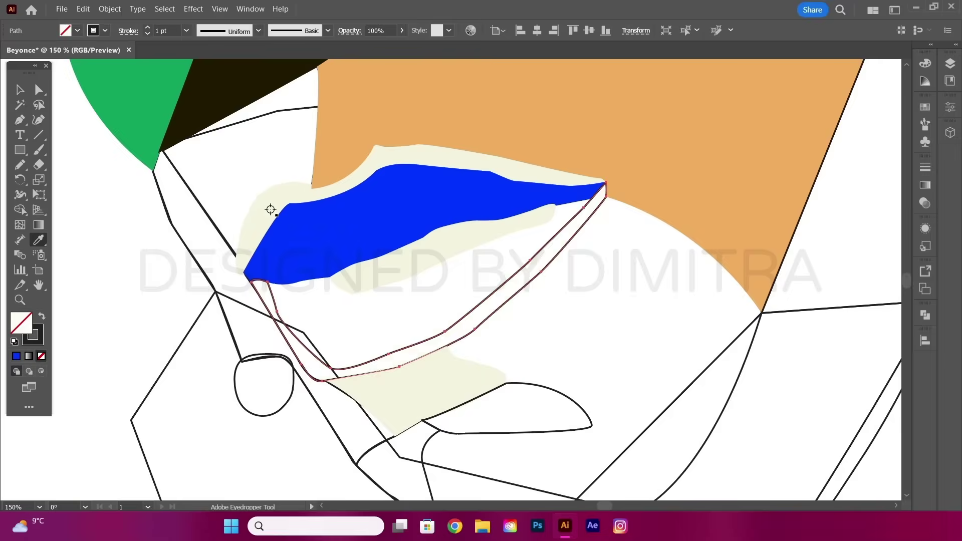
click(268, 208)
ctrl+click(411, 391)
click(226, 85)
key(ctrl+shift+a)
- Fill another shape below the lip tan
click(77, 327)
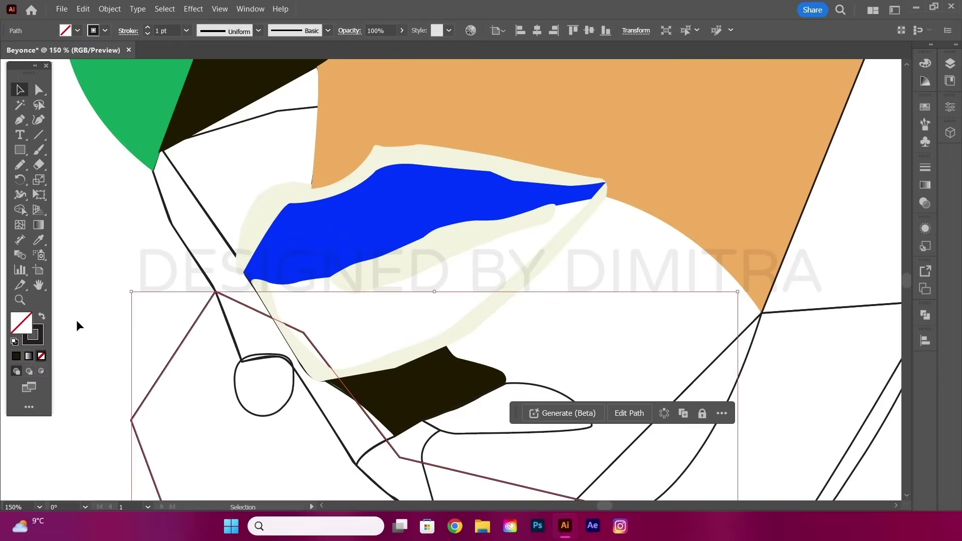
click(633, 309)
scroll(634, 308, down, 2)
double_click(21, 322)
text(E)
key(Return)
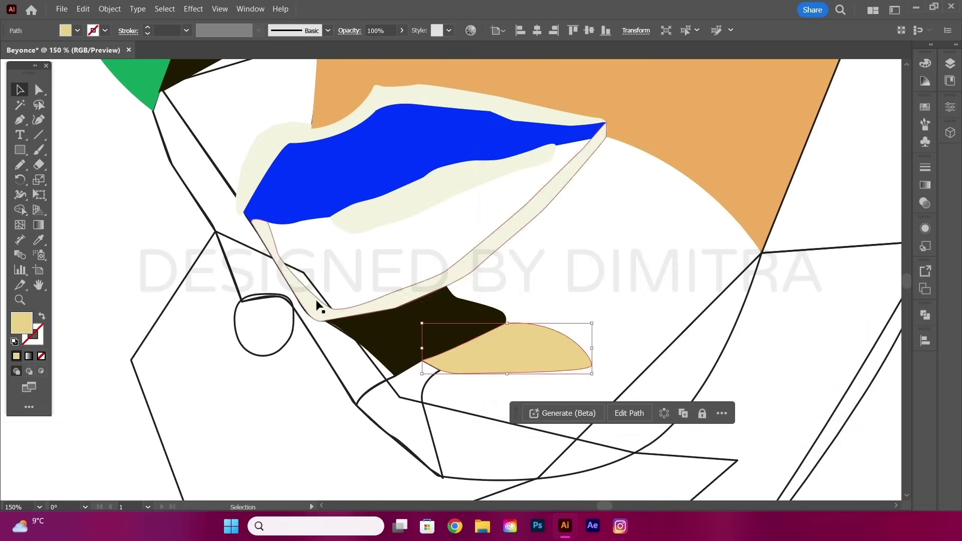
- Fill the strip along the jaw brown (hex 613)
scroll(181, 171, up, 2)
click(180, 171)
double_click(21, 322)
text(613)
key(Return)
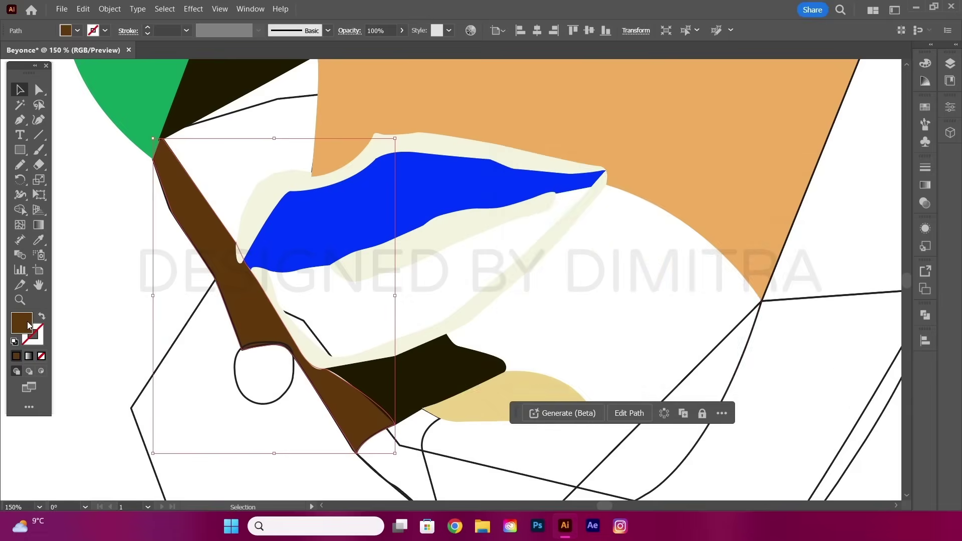
key(ctrl+minus)
key(ctrl+shift+a)
- Fill the chin piece orange
click(398, 308)
double_click(21, 322)
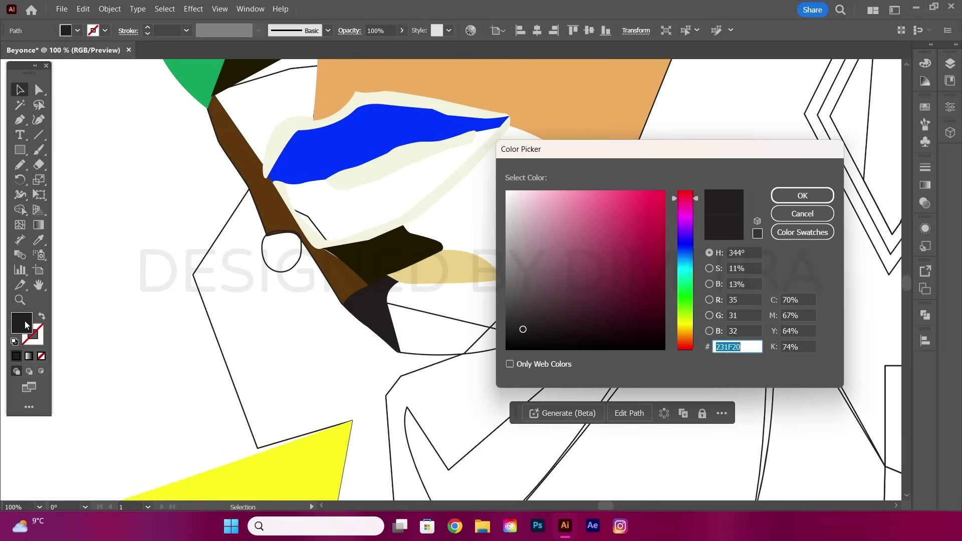
text(0)
key(Return)
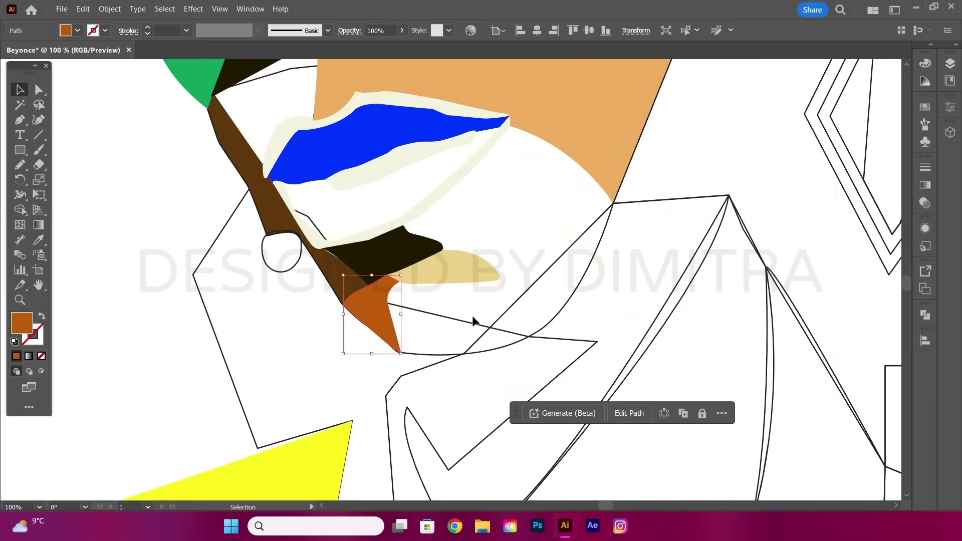
key(ctrl+shift+a)
- Draw a closed lower-lip shape with the Pen tool along the lip edge
key(ctrl+plus)
key(p)
click(242, 220)
click(262, 265)
click(292, 310)
click(315, 314)
click(353, 311)
click(396, 303)
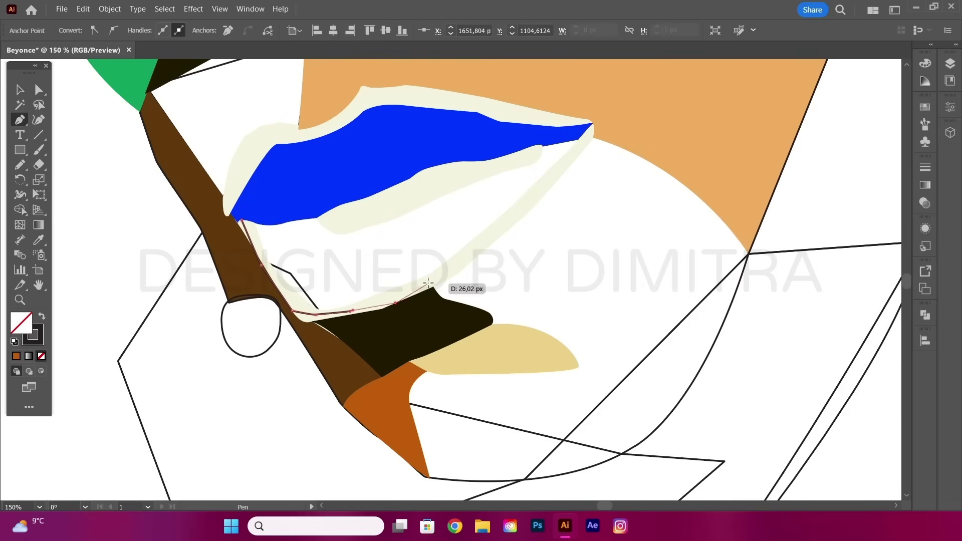
click(241, 219)
- Fill the lower lip red and send it behind the blue lip
double_click(21, 323)
key(Return)
right_click(326, 136)
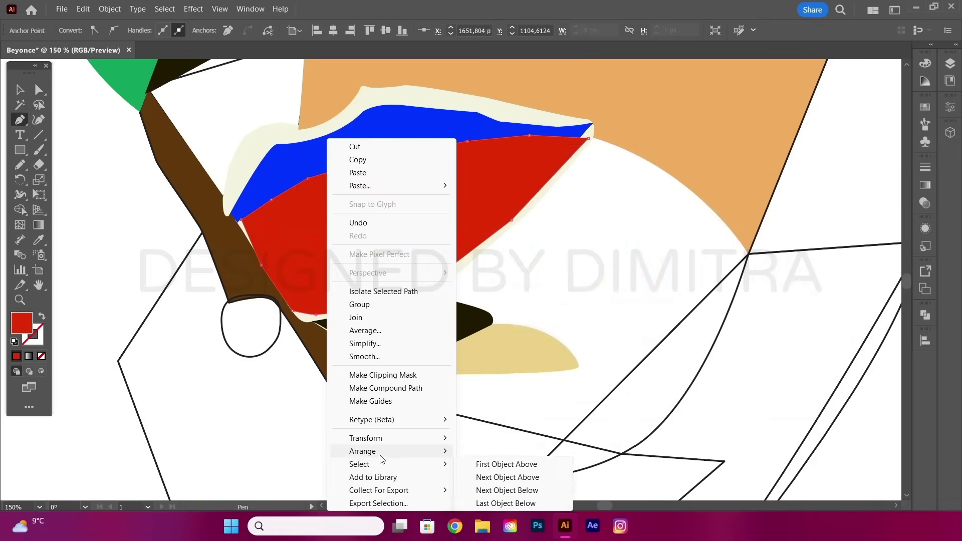
click(481, 487)
- Draw a four-point cheek shape, fill it orange and send it to the back
key(ctrl+minus)
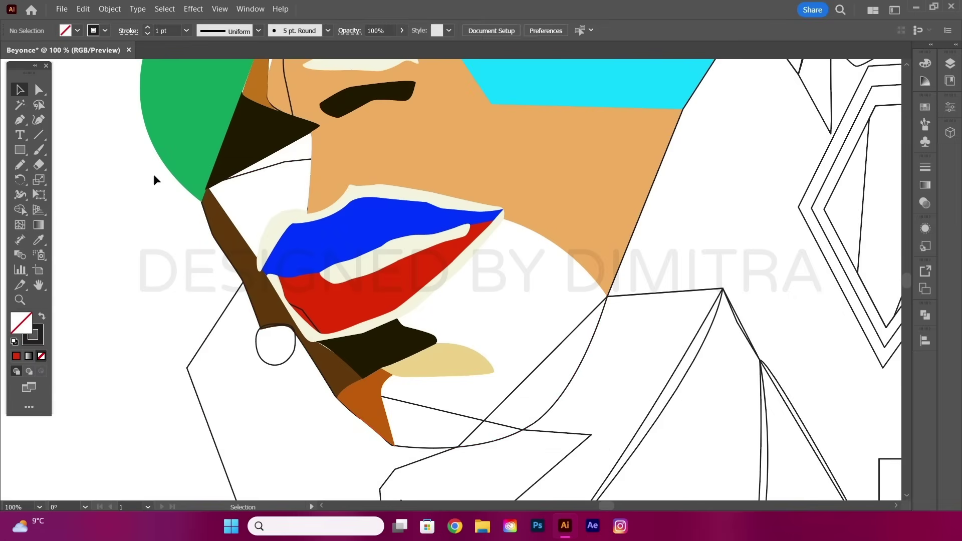
key(p)
click(202, 186)
click(249, 272)
click(282, 234)
click(307, 221)
click(42, 317)
double_click(22, 323)
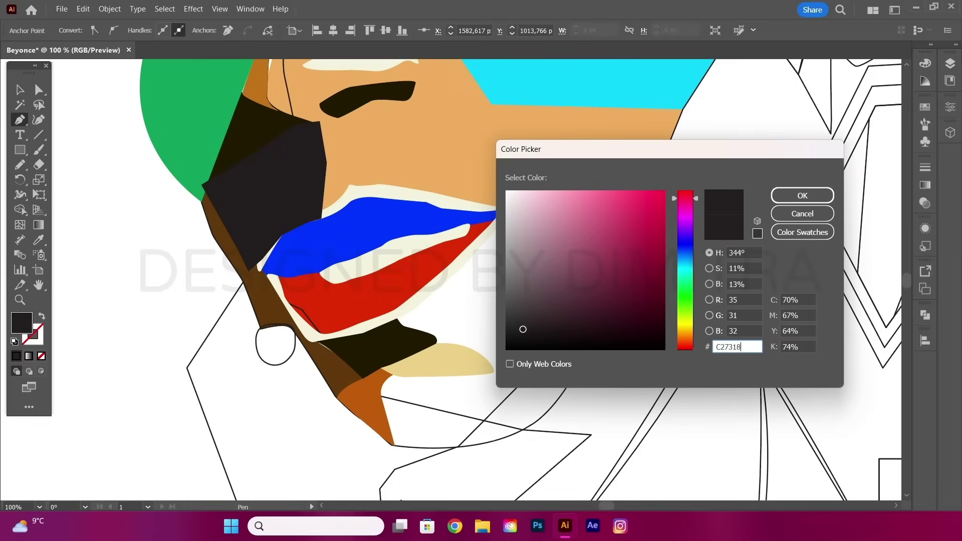
key(Return)
right_click(290, 134)
click(459, 487)
- Fill the small earring stud yellow using colour C31C
click(232, 301)
double_click(22, 322)
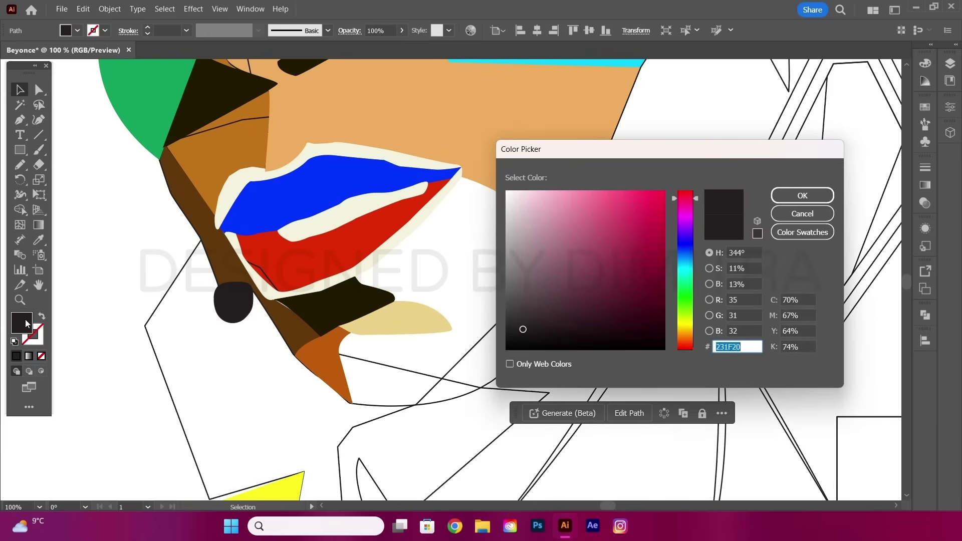
text(C31C)
key(Return)
key(ctrl+minus)
- Fill the large shape under the chin near-black using colour B1E
click(337, 283)
double_click(21, 322)
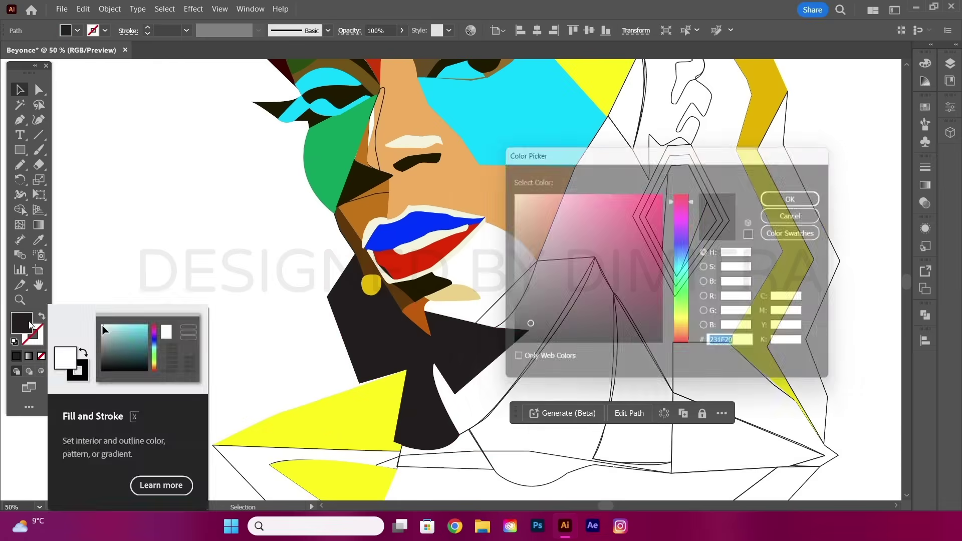
key(Return)
double_click(23, 324)
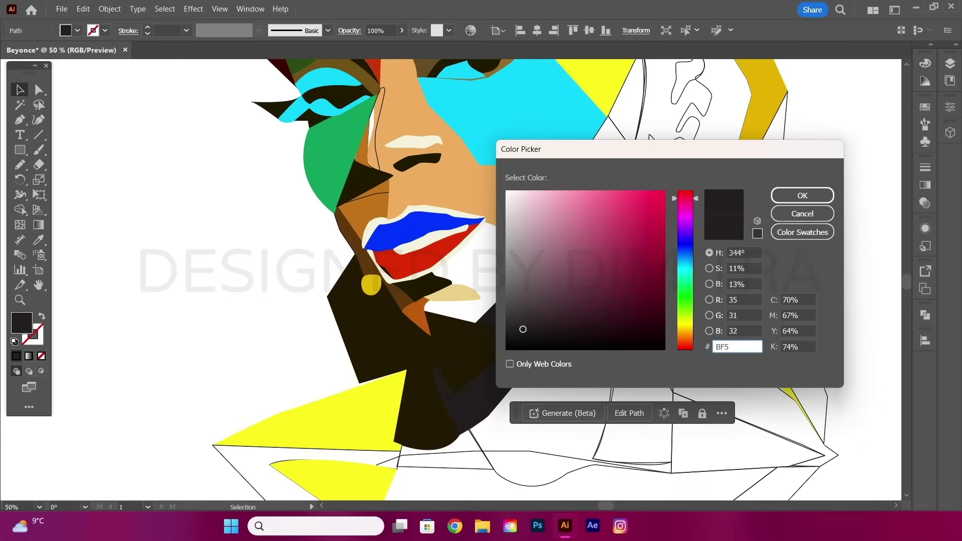
text(B1E)
key(Return)
- Fill the area beneath the lips gold (D4A20C)
click(533, 261)
double_click(21, 322)
text(D4A20C)
key(Return)
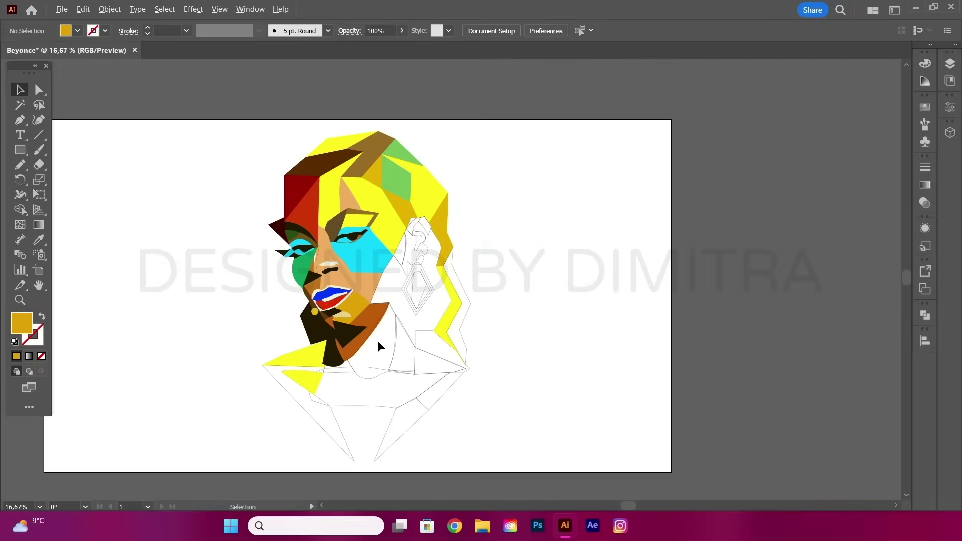
- Fill the neck shapes and the zigzag hair strip orange-gold (C27)
key(ctrl+equal)
click(371, 381)
double_click(23, 322)
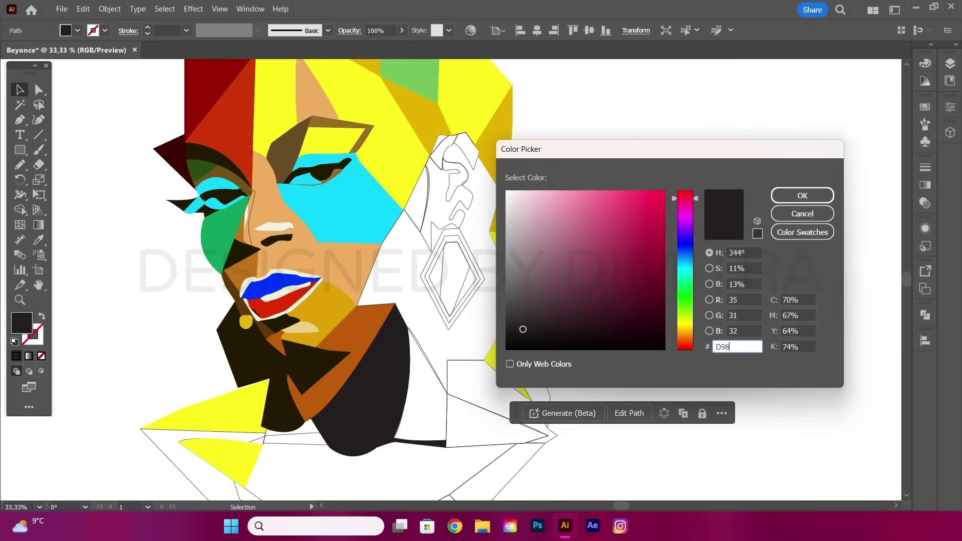
text(C27)
key(Return)
double_click(23, 322)
text(C27)
key(Return)
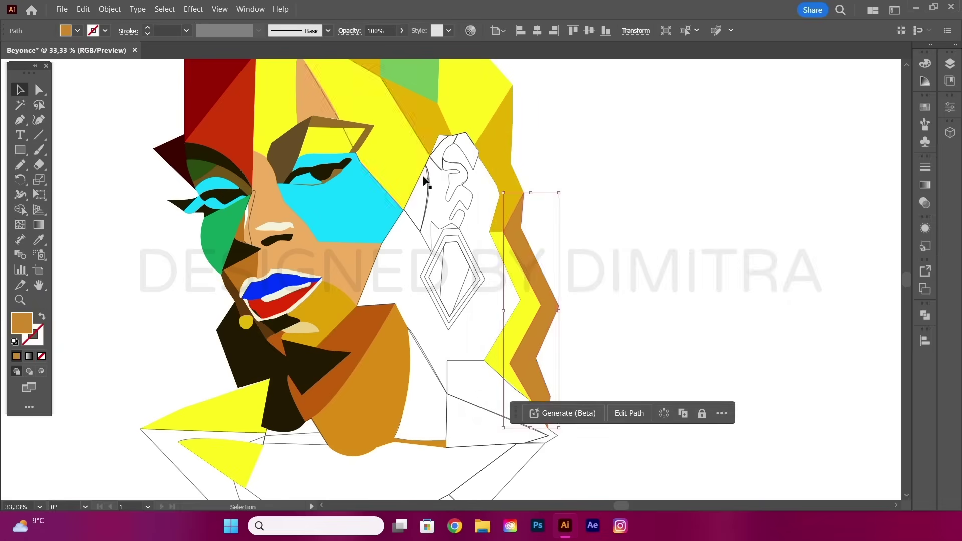
click(476, 331)
double_click(23, 322)
text(C27)
key(Return)
- Fill the outline below the earring red (E02) and its neighbour tan (E6B)
key(ctrl+equal)
click(408, 300)
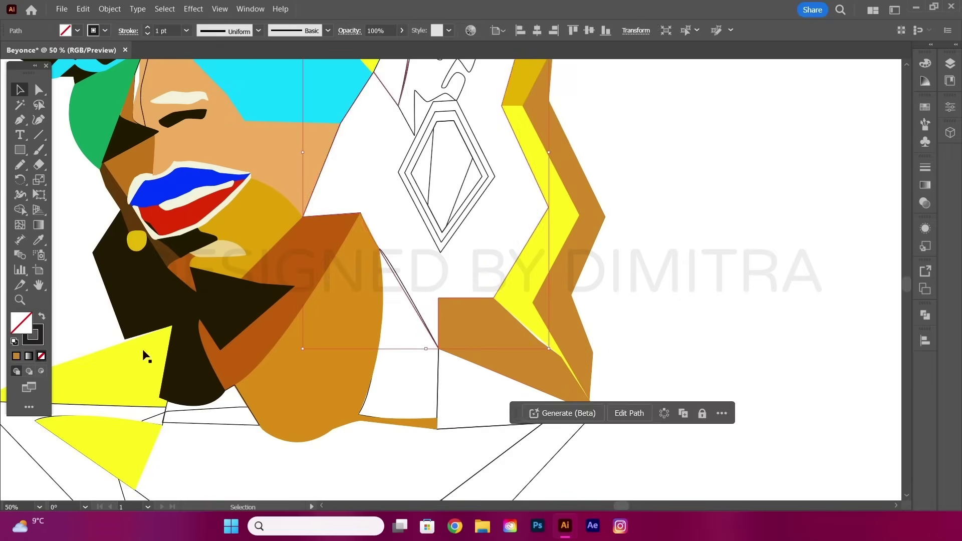
double_click(21, 322)
text(E02)
key(Return)
click(382, 296)
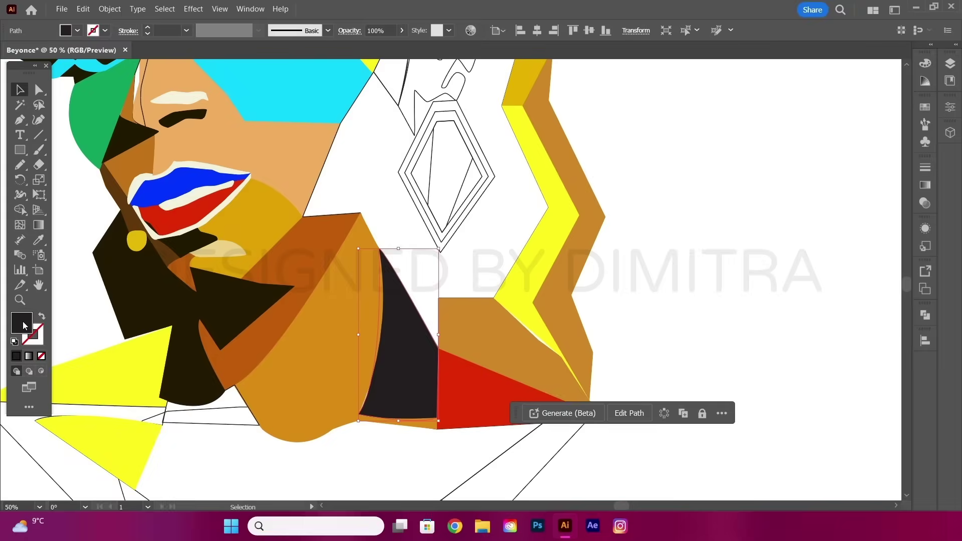
double_click(21, 322)
text(E)
text(6B)
key(Return)
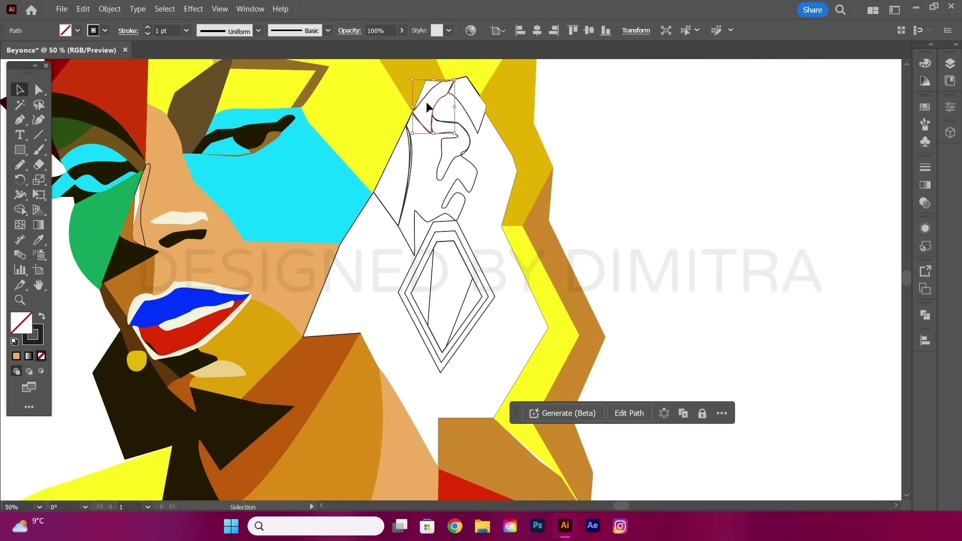
- Colour the ear: top piece D68830, main ear E0A020, inner fold brown E25
key(ctrl+equal)
click(396, 115)
double_click(29, 326)
text(D68830)
key(Return)
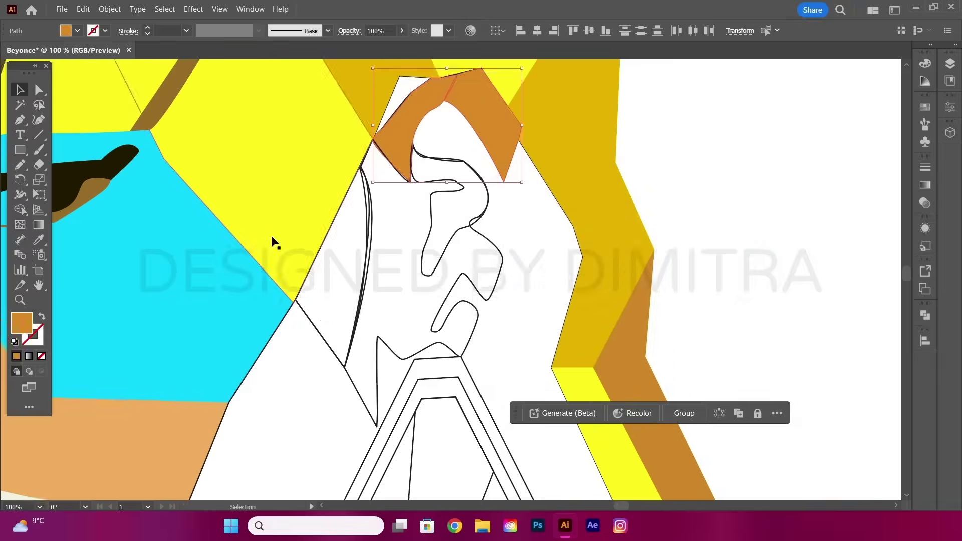
click(386, 291)
double_click(22, 322)
text(E0A020)
key(Return)
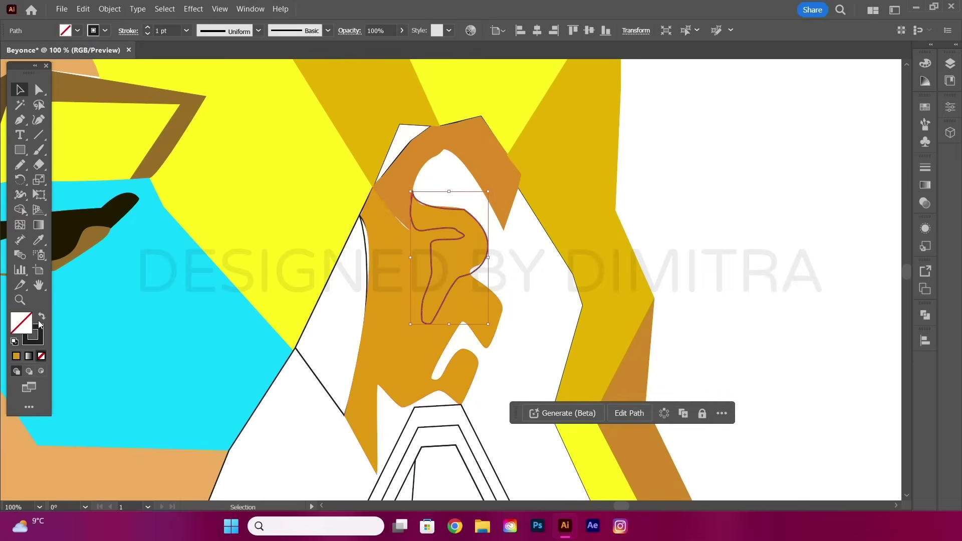
click(42, 317)
double_click(28, 327)
text(E25)
key(Return)
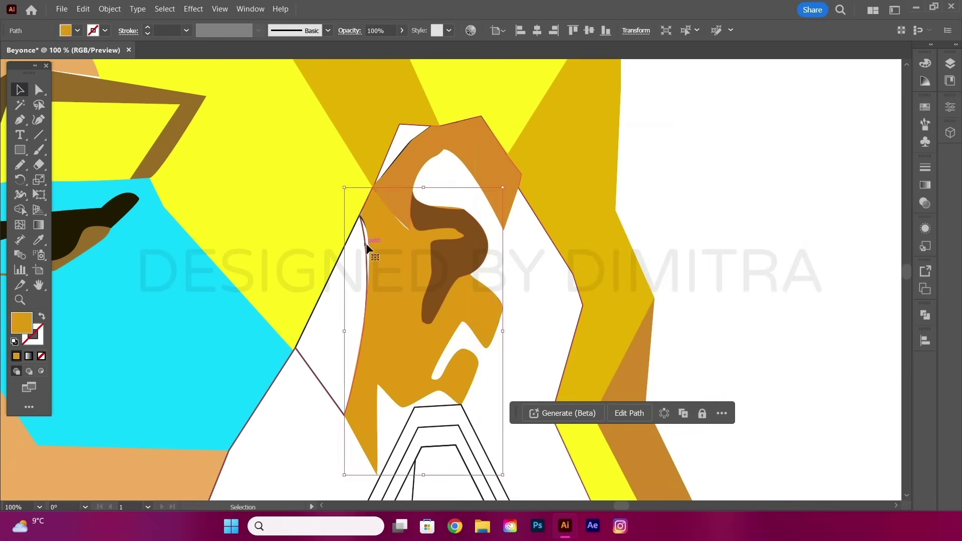
- Fill the thin face-edge shape light orange (E6A964) and start filling the diamond earring's centre
click(366, 246)
click(42, 317)
double_click(21, 323)
text(E6A964)
key(Return)
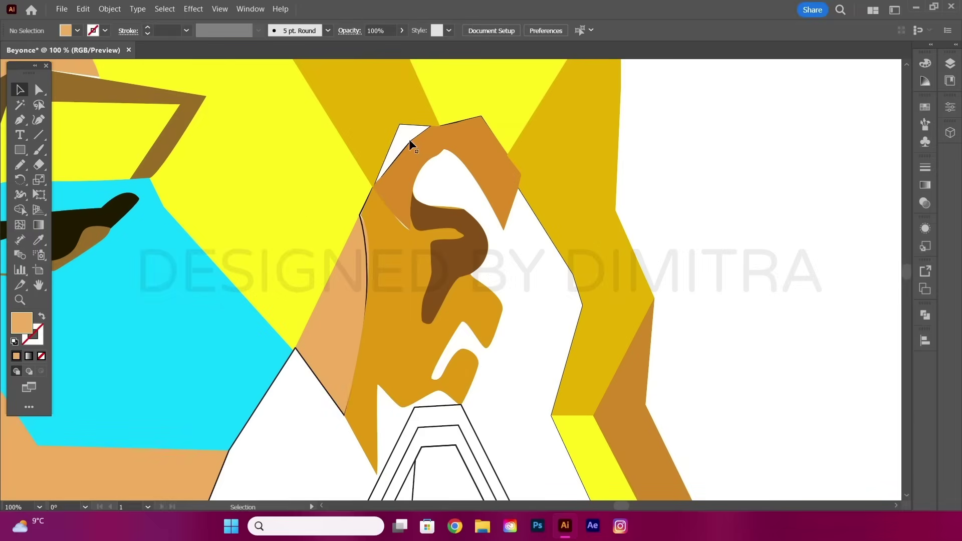
scroll(409, 140, down, 5)
click(410, 279)
click(42, 317)
double_click(21, 323)
- Fill the diamond earring's centre dark brown (4E2400) and its middle band orange
text(4E2400)
key(Return)
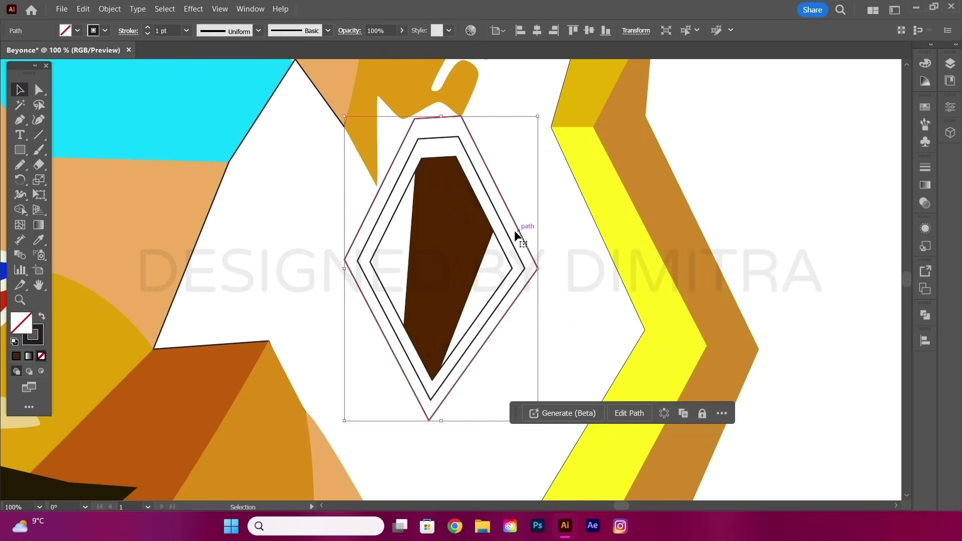
click(455, 172)
- Fill the large area behind the ear red (D61E0A)
click(430, 286)
key(ctrl+minus)
key(ctrl+minus)
key(ctrl+minus)
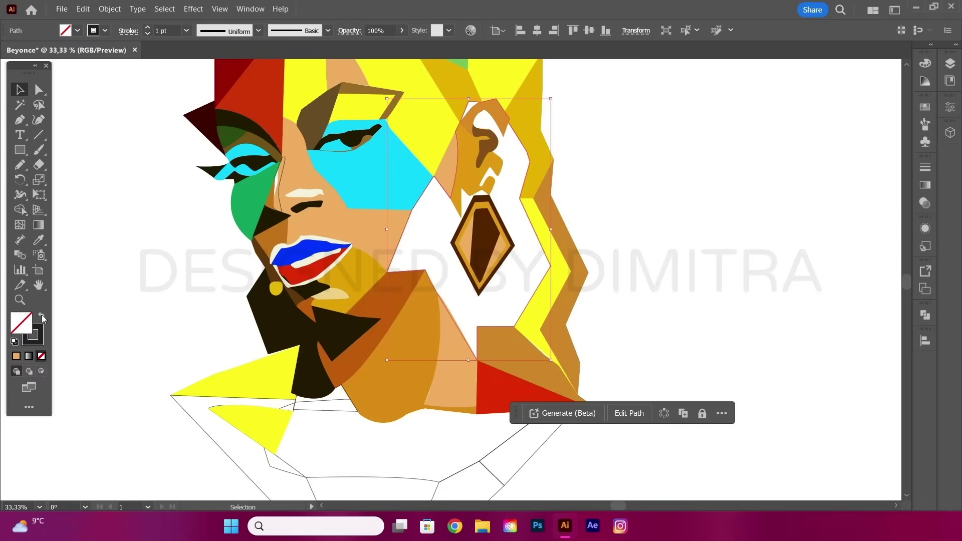
click(41, 317)
double_click(22, 323)
key(Return)
key(ctrl+minus)
click(608, 344)
double_click(21, 323)
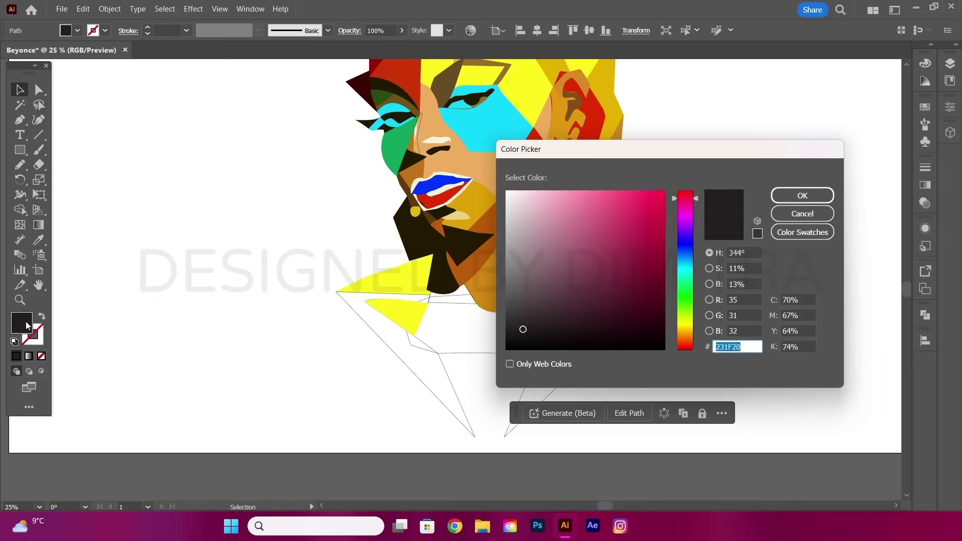
text(D61E0A)
key(Return)
- Fill the large chest shape tan (E8A963)
click(476, 328)
double_click(21, 323)
text(E8A963)
key(Return)
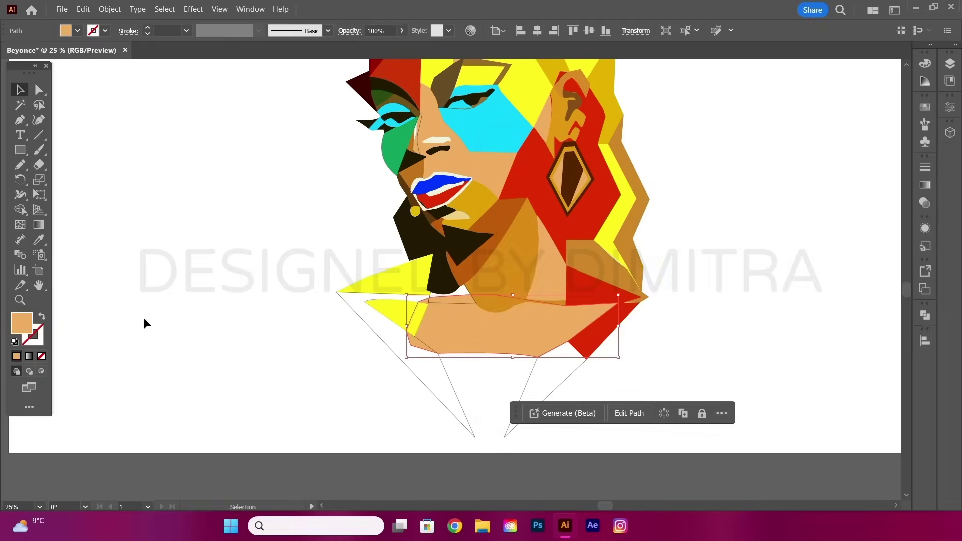
- Fill the left collar triangle green (00) and the right one blue (1E3FE6)
double_click(24, 326)
text(007)
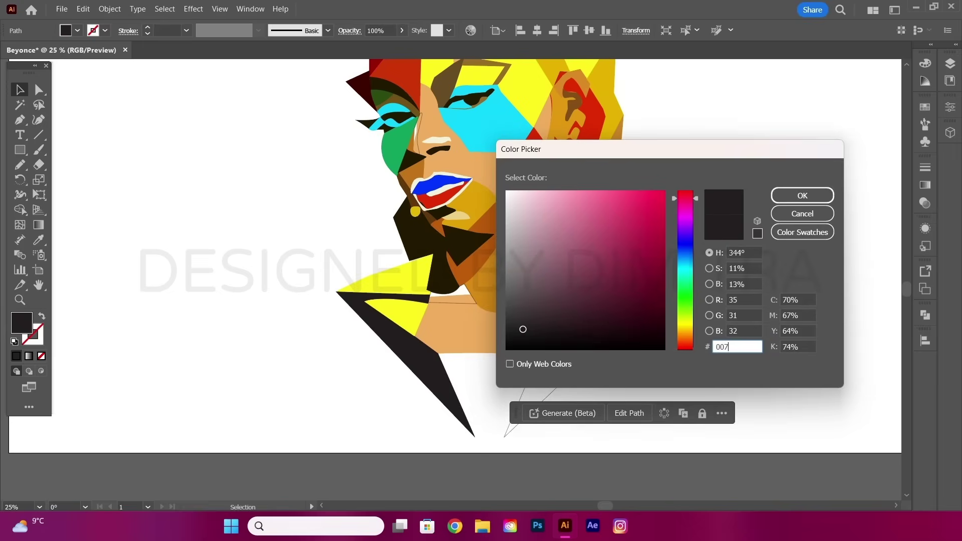
key(Return)
double_click(22, 324)
text(1E3FE6)
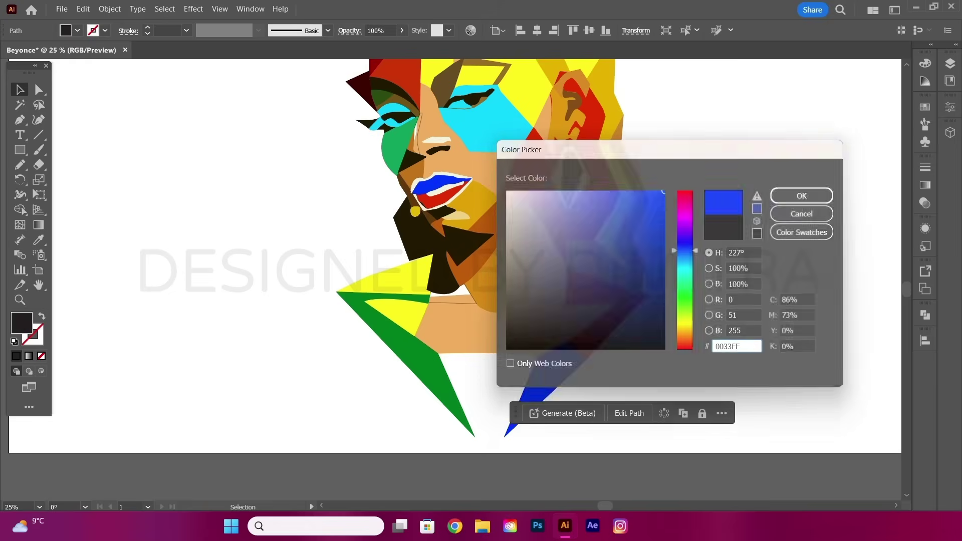
key(Return)
click(451, 295)
- Fill another dark shape orange (BF) and the nose sliver peach (86B), then view the whole portrait
double_click(21, 324)
text(BF5C0B)
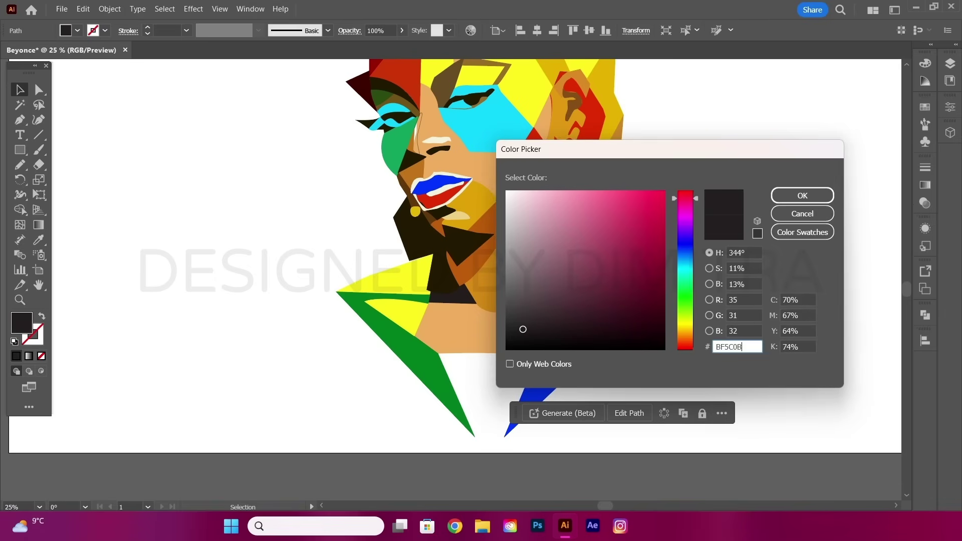
key(Return)
scroll(416, 150, up, 5)
click(403, 221)
double_click(22, 323)
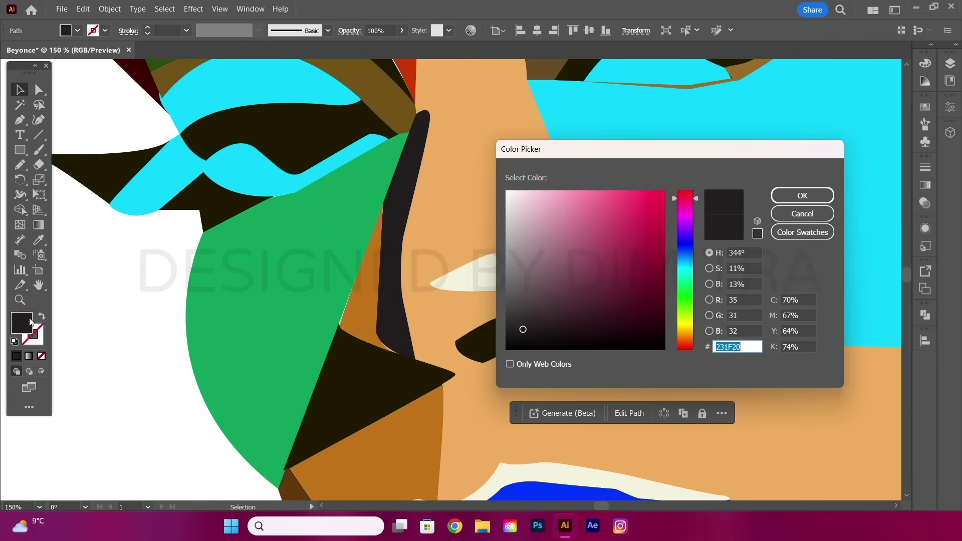
text(86B)
key(Return)
key(ctrl+0)
click(687, 223)
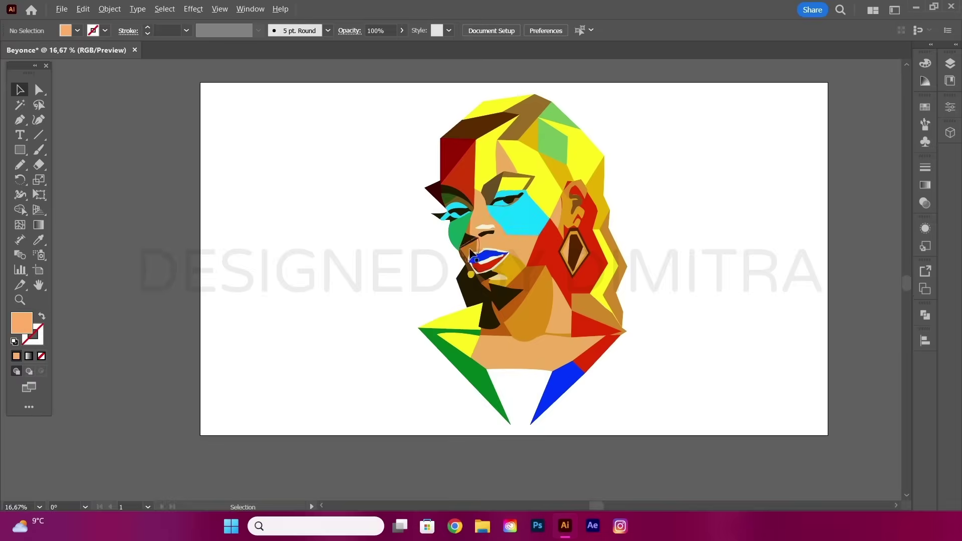
- With Direct Selection, pick anchor points on the lip, hair and orange shapes
scroll(436, 259, up, 5)
click(350, 390)
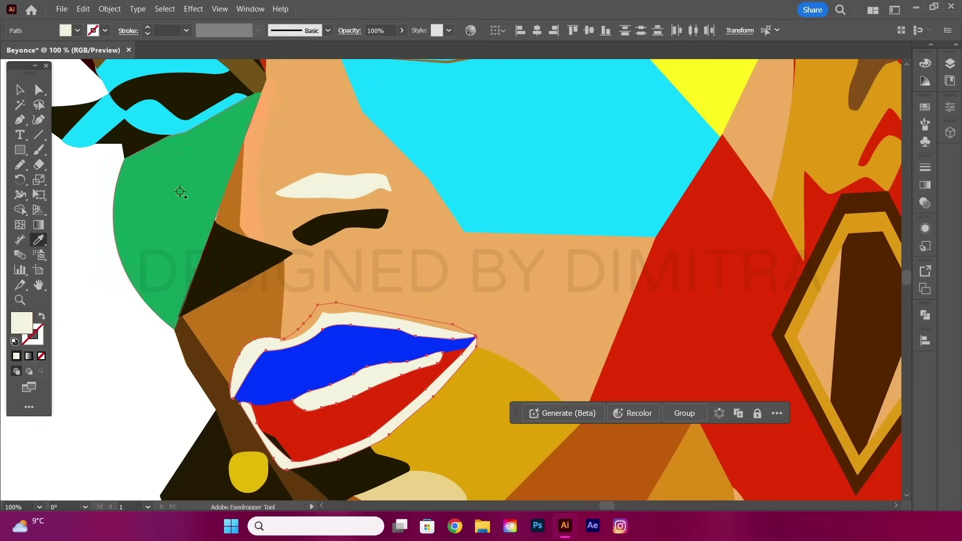
key(ctrl+0)
scroll(638, 202, up, 5)
key(a)
click(204, 378)
scroll(256, 364, down, 2)
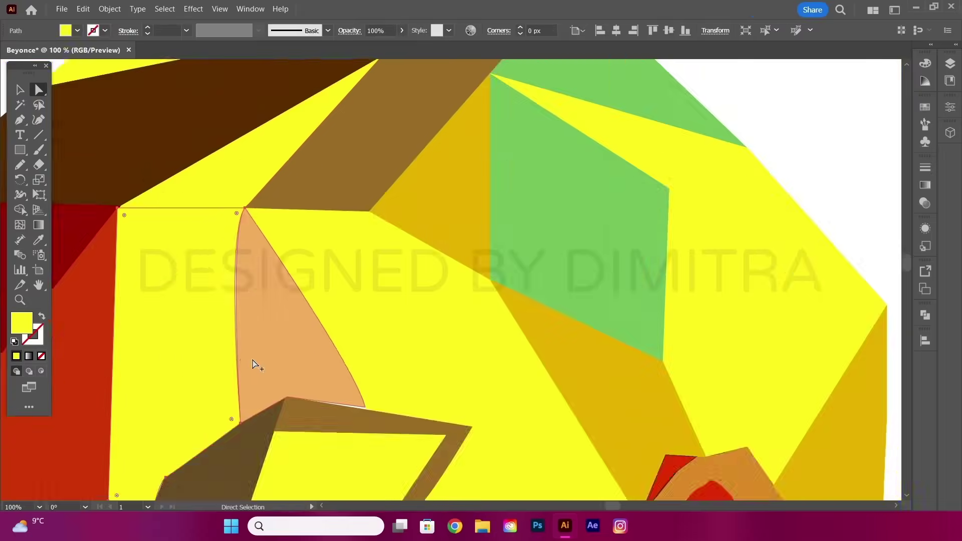
scroll(256, 364, up, 2)
click(242, 135)
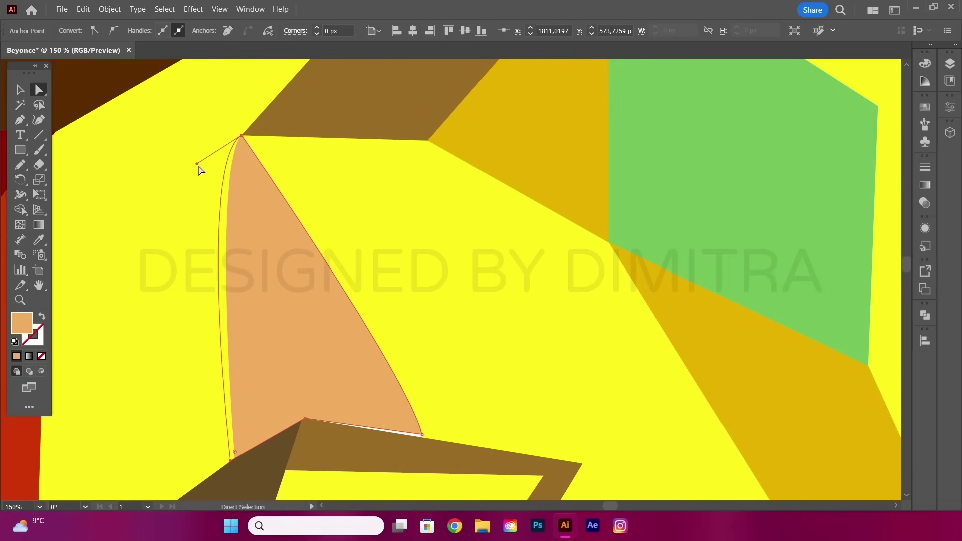
scroll(472, 371, down, 5)
scroll(376, 291, up, 3)
- Drag the brown stripe's tip to meet the eyeliner and check the cyan and brown shapes
click(373, 311)
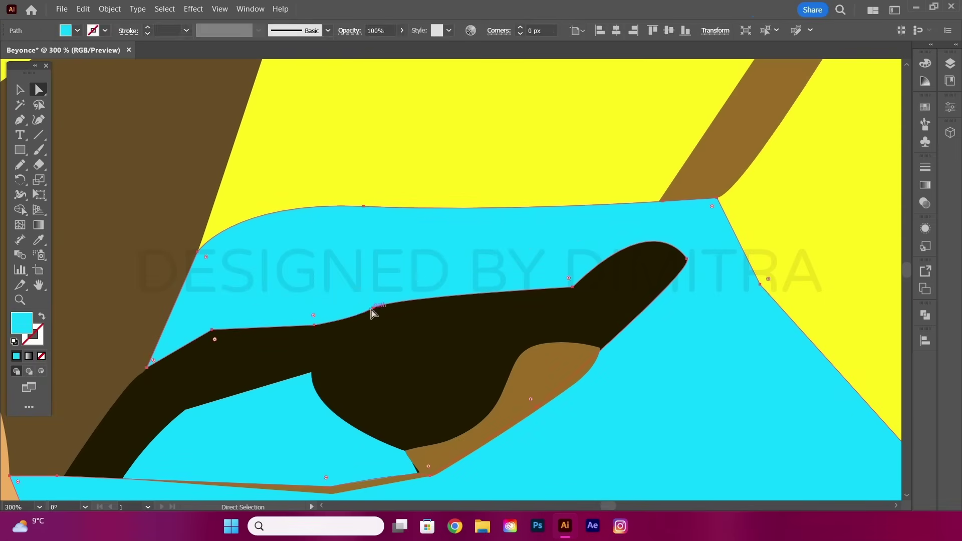
scroll(430, 425, up, 3)
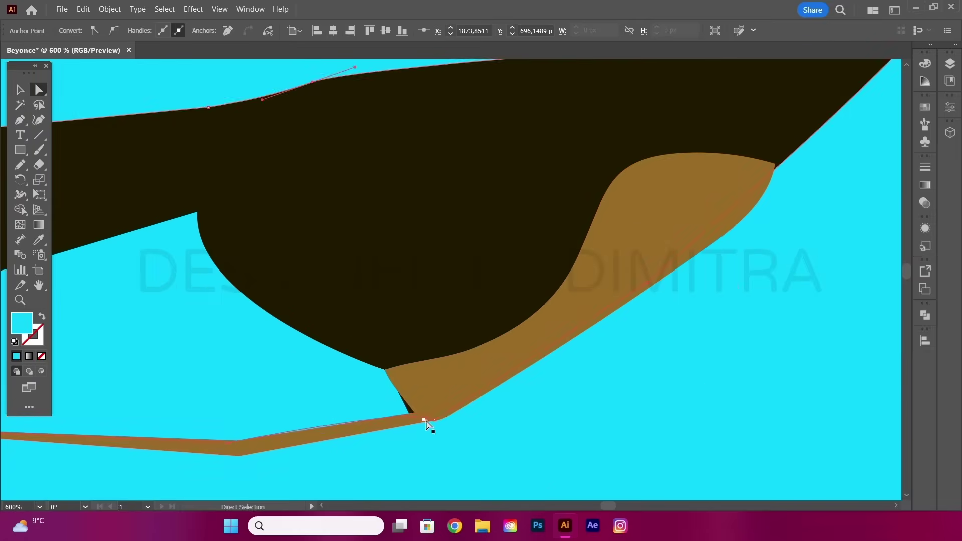
click(430, 423)
drag(777, 163, 778, 164)
scroll(779, 165, down, 2)
click(561, 298)
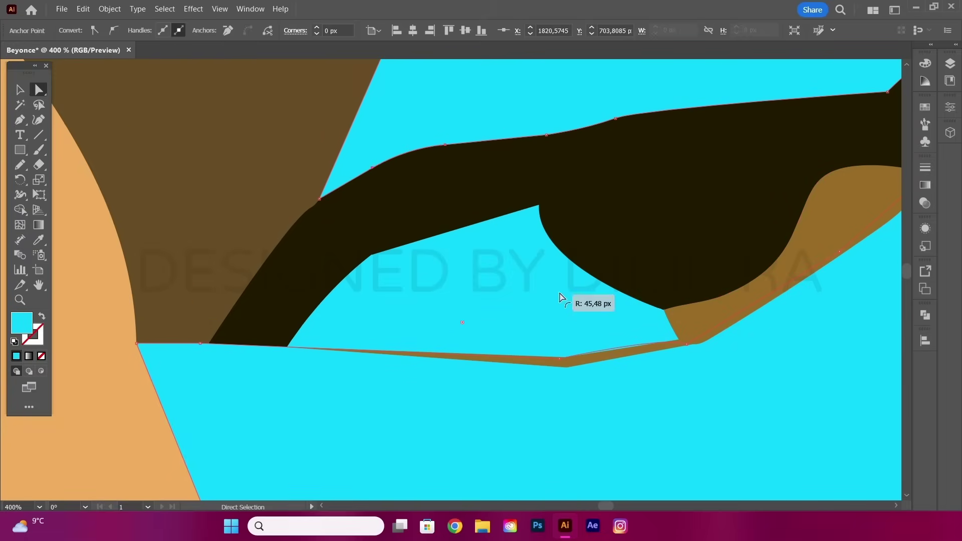
scroll(701, 116, down, 1)
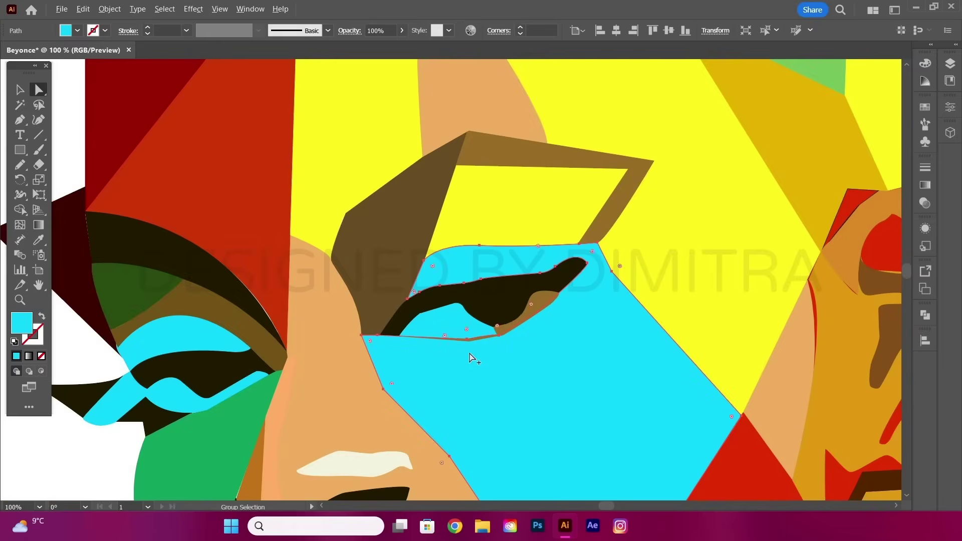
click(476, 309)
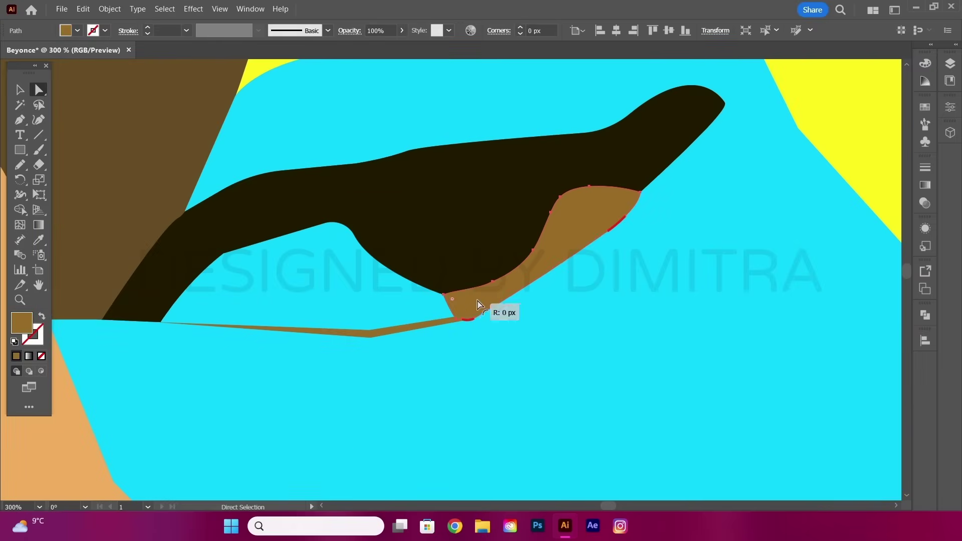
scroll(341, 300, up, 1)
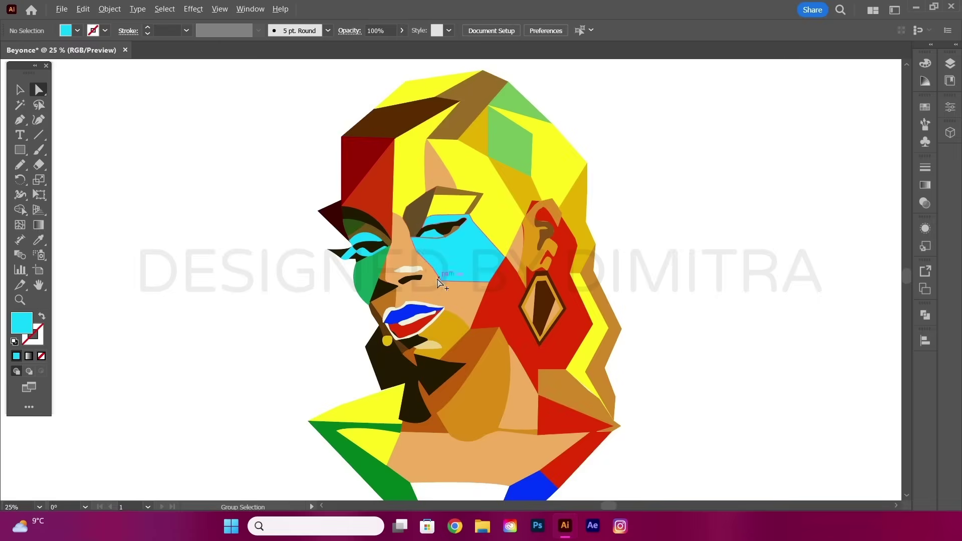
scroll(471, 301, up, 4)
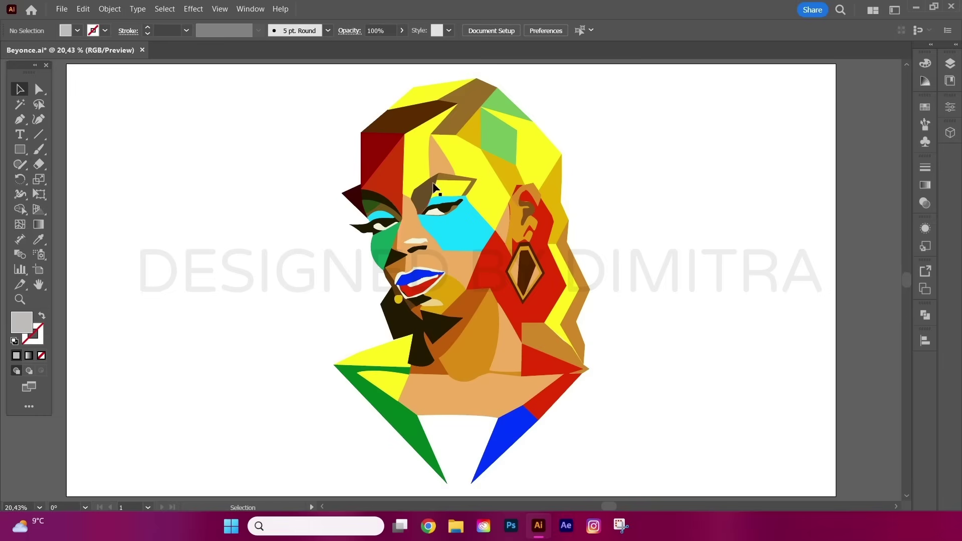
- Draw a large grey rectangle over the artboard centre, send it behind the portrait and nudge it left
key(m)
drag(325, 65, 621, 469)
key(F7)
right_click(488, 193)
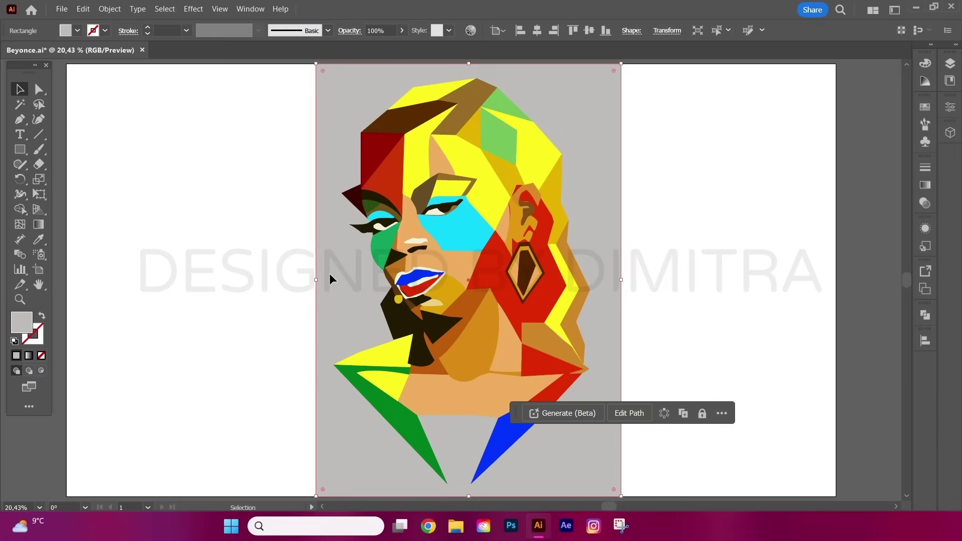
drag(329, 280, 326, 279)
click(687, 262)
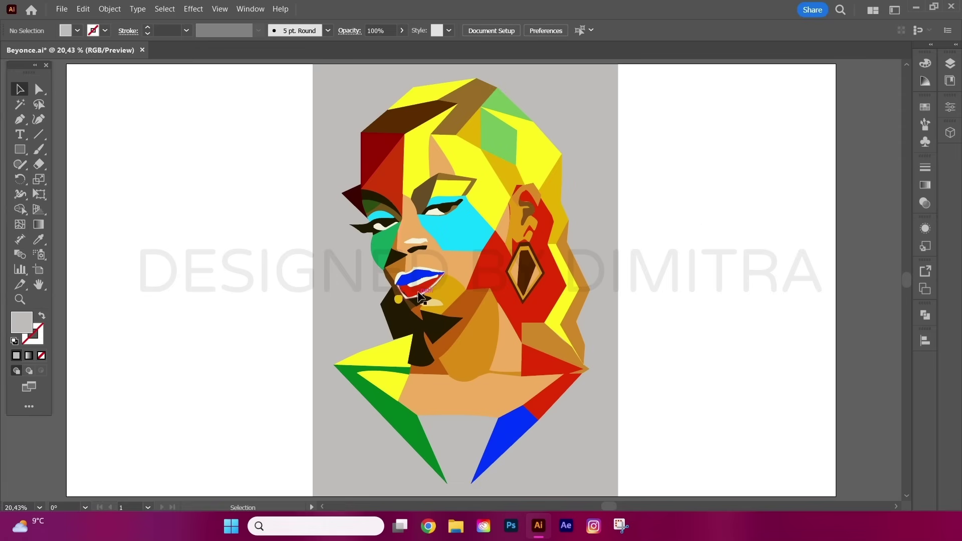
key(a)
scroll(433, 212, up, 4)
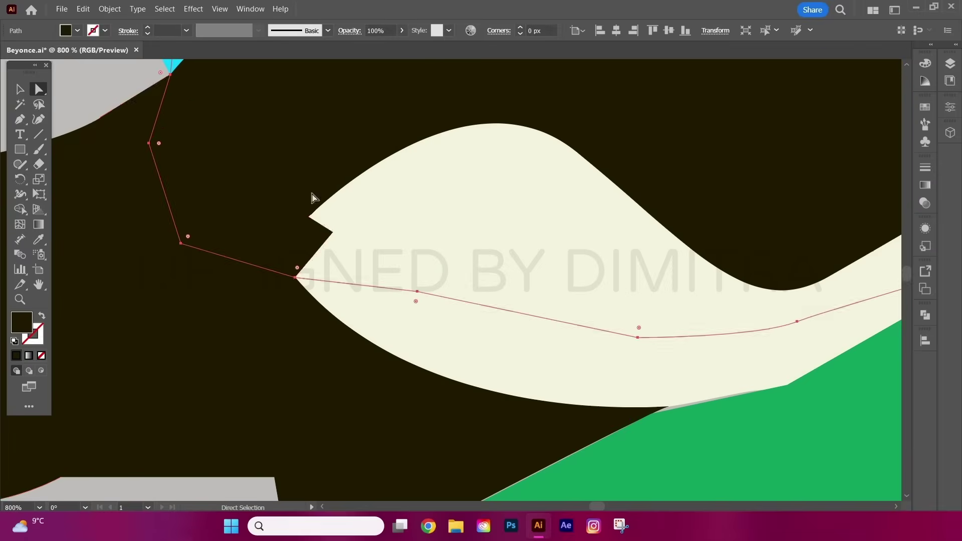
- Tidy the eye-white anchor points where they meet the green shapes
drag(315, 239, 296, 242)
scroll(288, 254, down, 5)
scroll(178, 332, up, 5)
drag(423, 240, 425, 243)
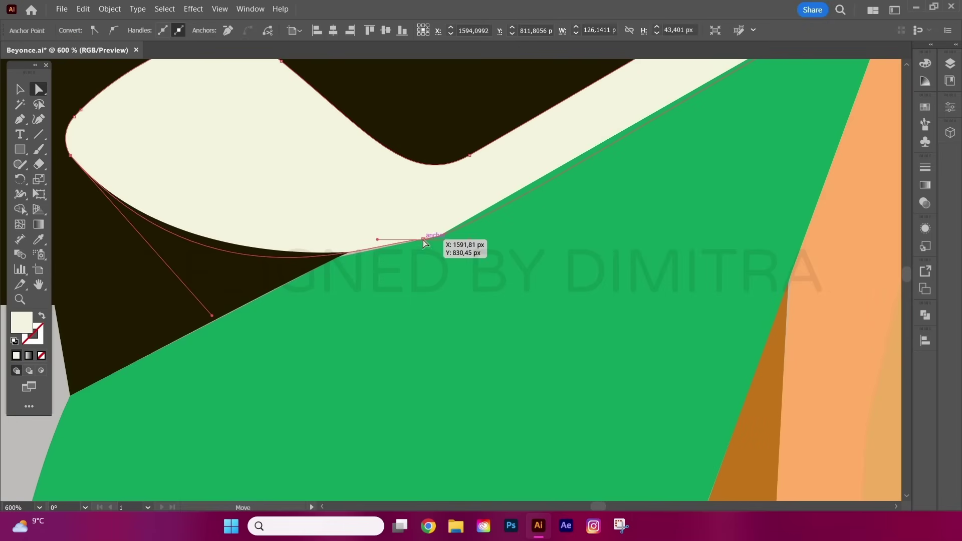
scroll(206, 369, down, 5)
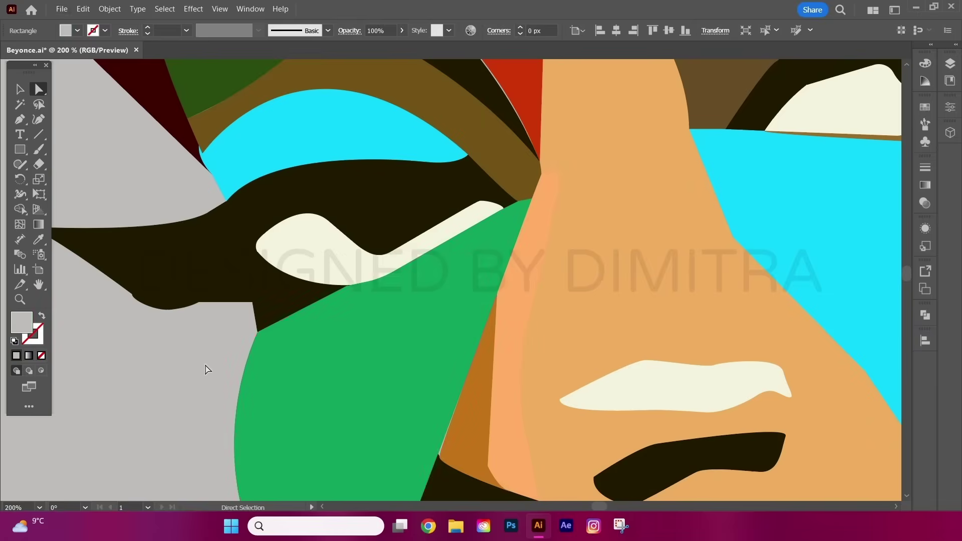
scroll(476, 271, up, 3)
click(477, 271)
- Move the red shape's corner beside the eye to close the gap
scroll(325, 151, up, 2)
click(555, 394)
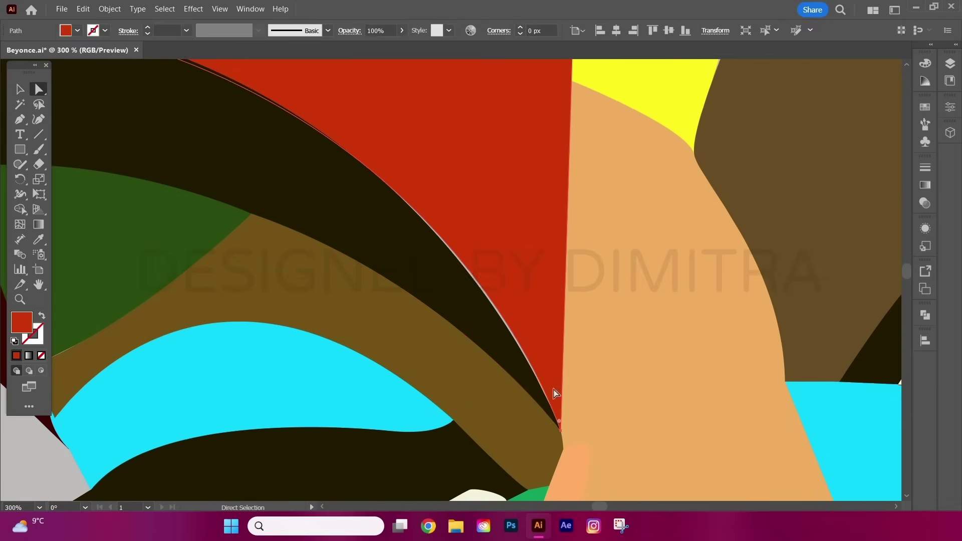
scroll(491, 247, down, 2)
click(224, 164)
scroll(223, 163, up, 3)
drag(225, 135, 223, 136)
scroll(223, 136, down, 2)
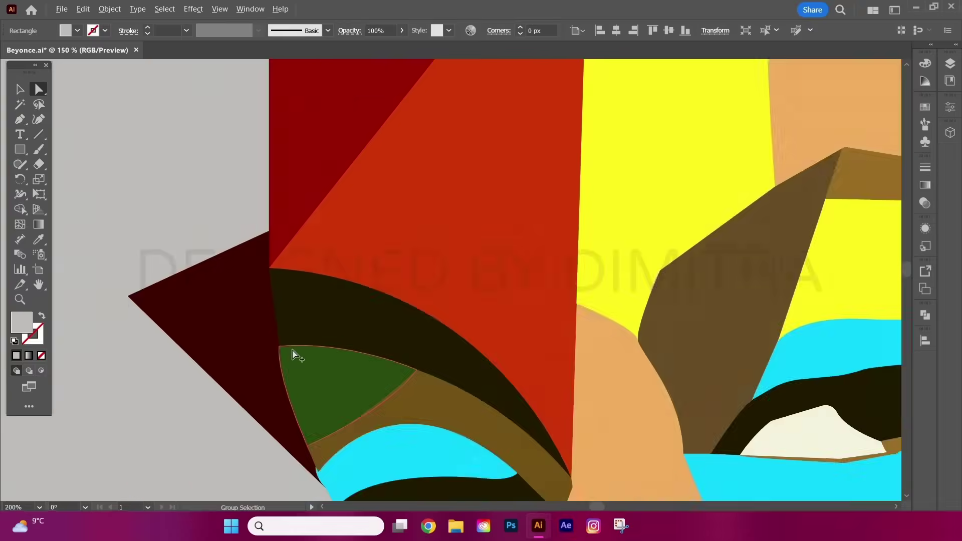
scroll(294, 350, down, 1)
- Adjust the corners of the dark green eyelid piece and the brown nose-side piece
click(468, 399)
scroll(468, 399, up, 3)
drag(443, 336, 442, 333)
scroll(455, 344, down, 3)
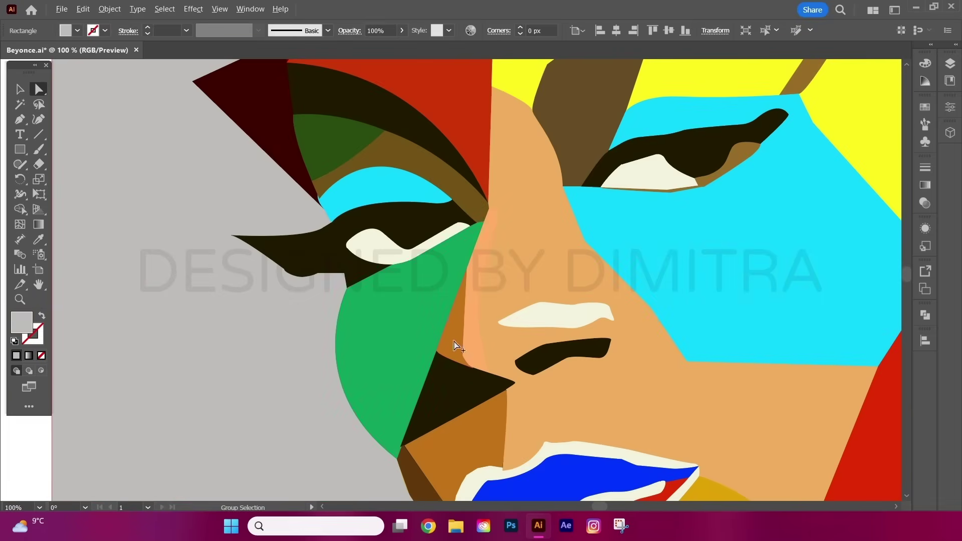
scroll(440, 275, up, 2)
drag(397, 303, 396, 301)
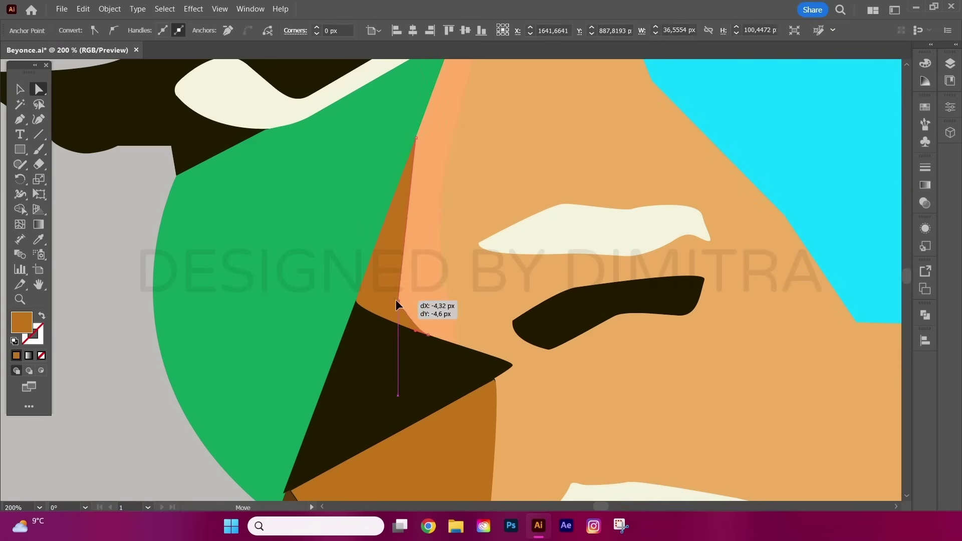
- Reshape the dark triangle's tip beside the cream nose highlight
click(698, 243)
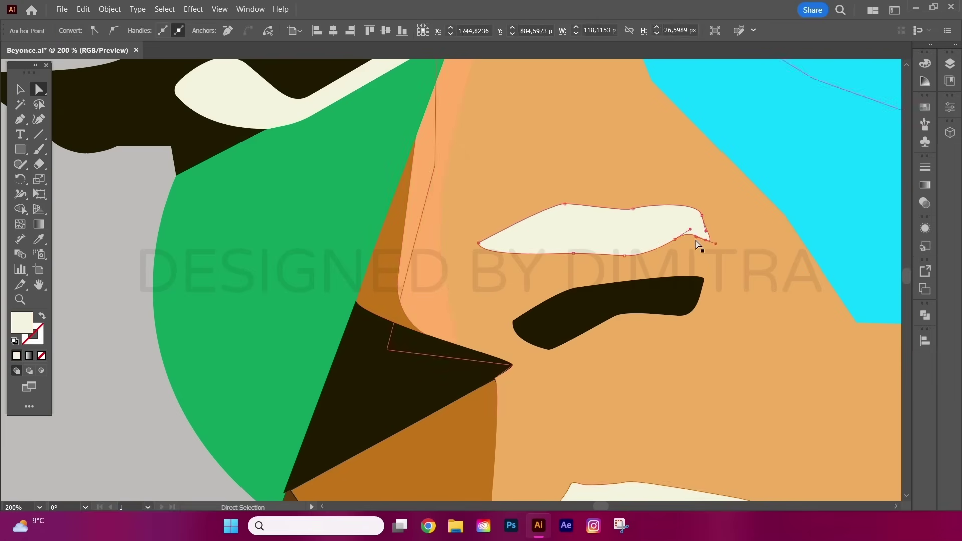
click(520, 326)
scroll(520, 326, down, 2)
scroll(261, 376, up, 3)
drag(443, 307, 448, 313)
scroll(422, 293, up, 2)
scroll(422, 294, down, 3)
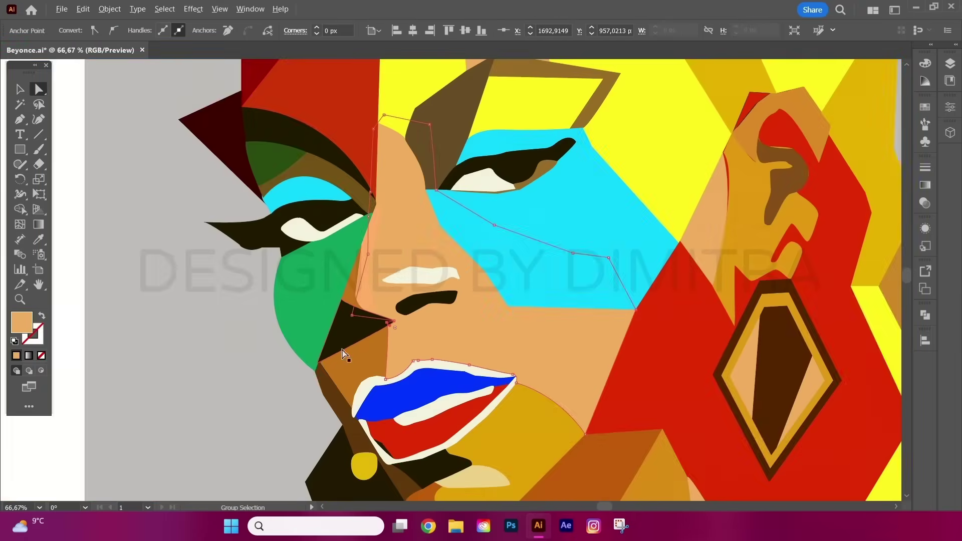
scroll(336, 300, up, 3)
- Align the chin point, cream lip-corner outline and peach shape onto the lip edge
drag(343, 300, 345, 298)
drag(338, 306, 337, 303)
alt+scroll(633, 359, up, 3)
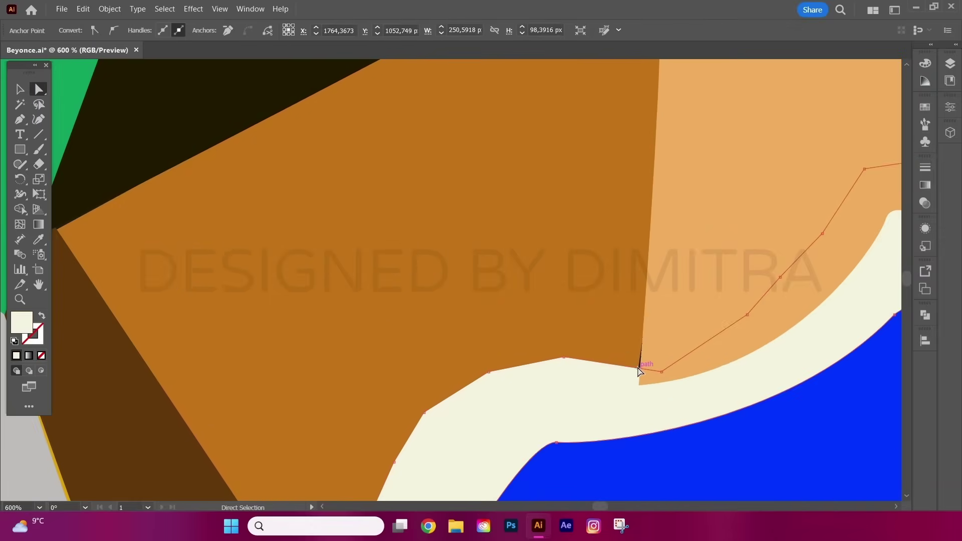
drag(636, 367, 636, 390)
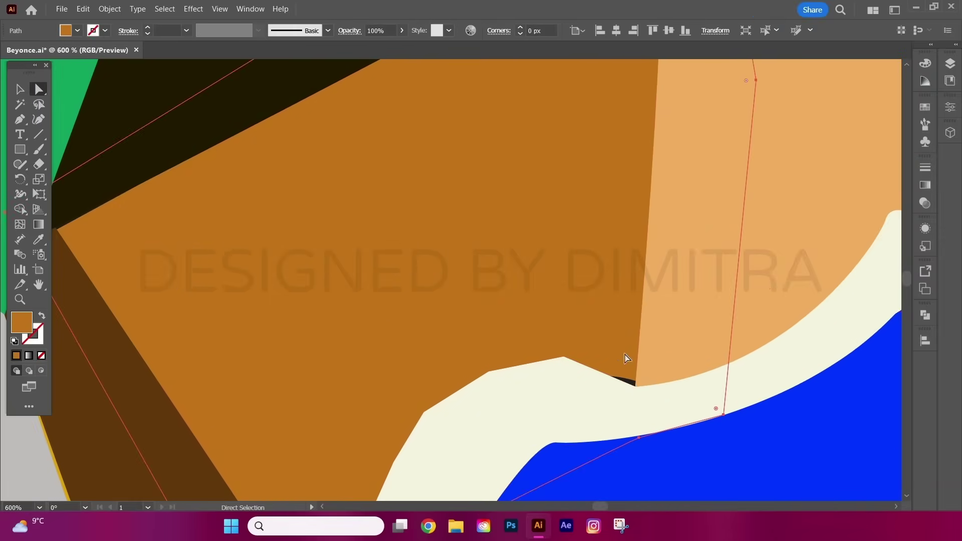
scroll(635, 390, down, 5)
drag(661, 166, 660, 170)
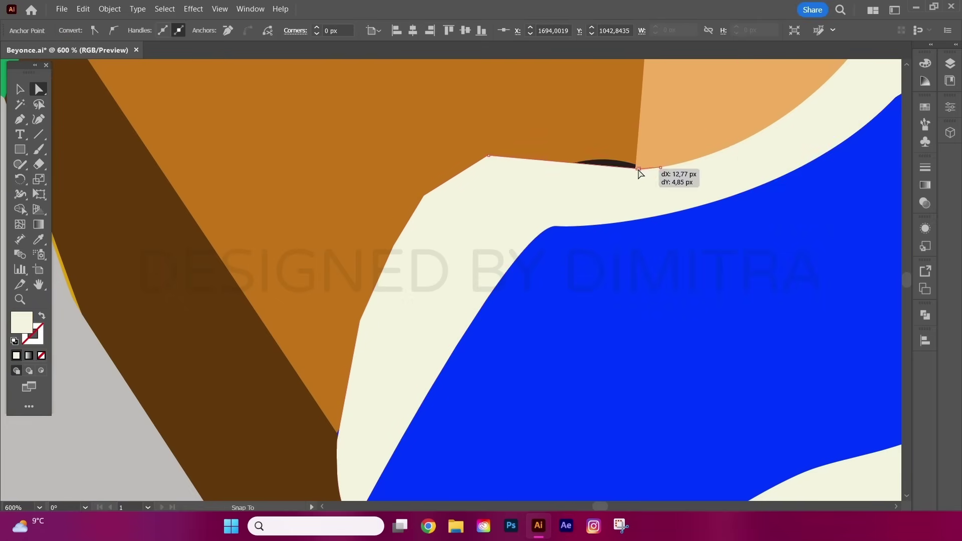
- Recolour the strip beside the lips dark brown with the eyedropper
key(ctrl+1)
click(42, 317)
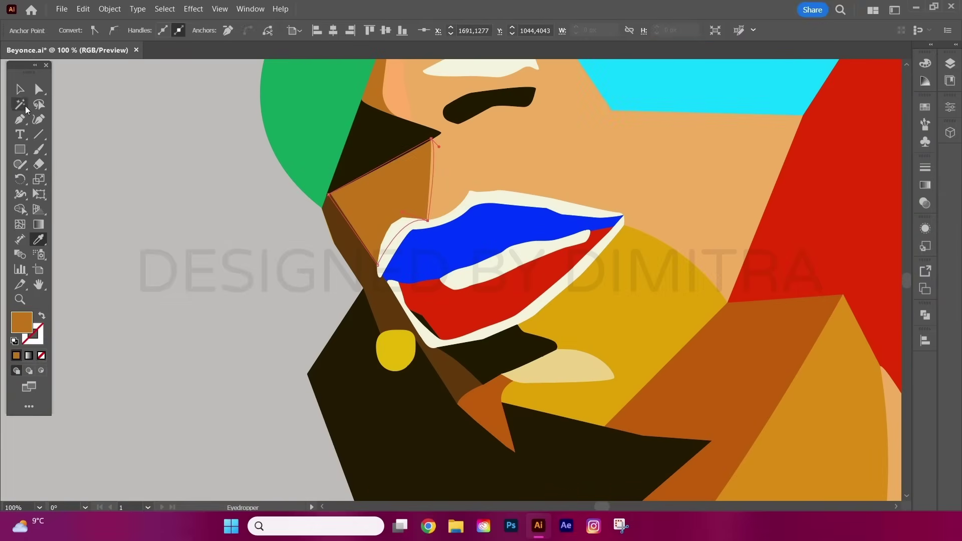
key(ctrl+0)
alt+scroll(301, 275, up, 3)
click(322, 258)
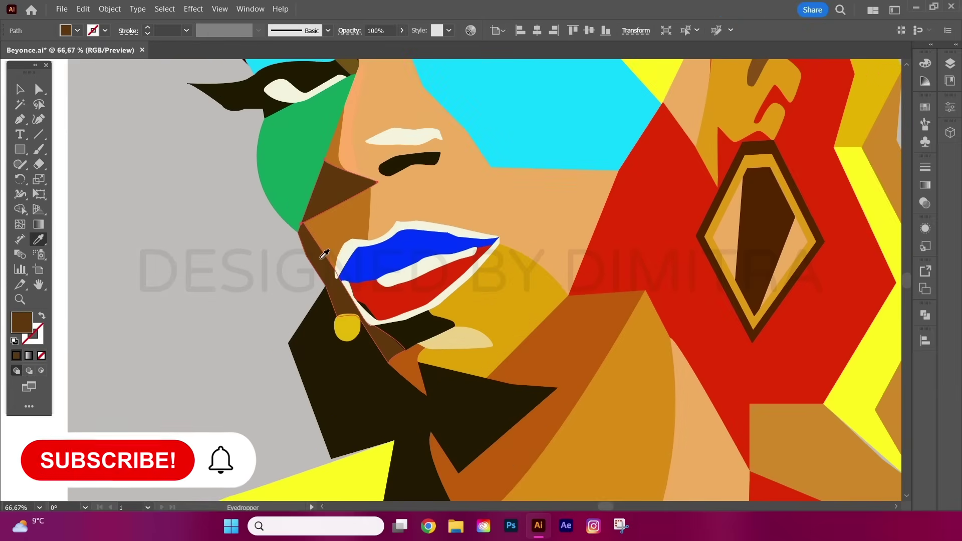
- Reshape the brown strip so it follows the lip edge
key(ctrl+0)
alt+scroll(351, 253, up, 3)
alt+scroll(350, 253, up, 2)
key(a)
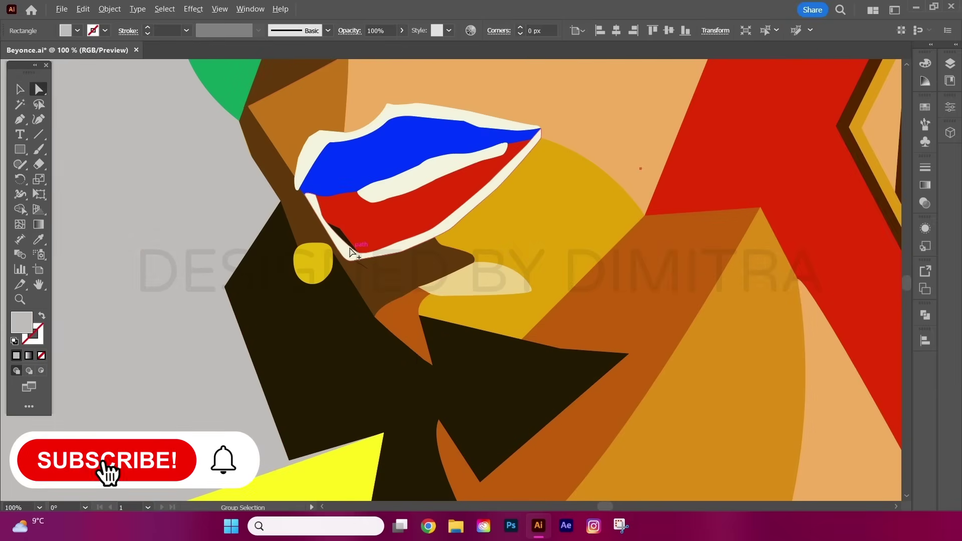
alt+scroll(351, 252, up, 3)
mouse_move(344, 236)
mouse_down()
mouse_move(322, 258)
mouse_move(397, 371)
mouse_up()
- Round off the upper-left corner of the cream lip outline
alt+scroll(269, 281, down, 2)
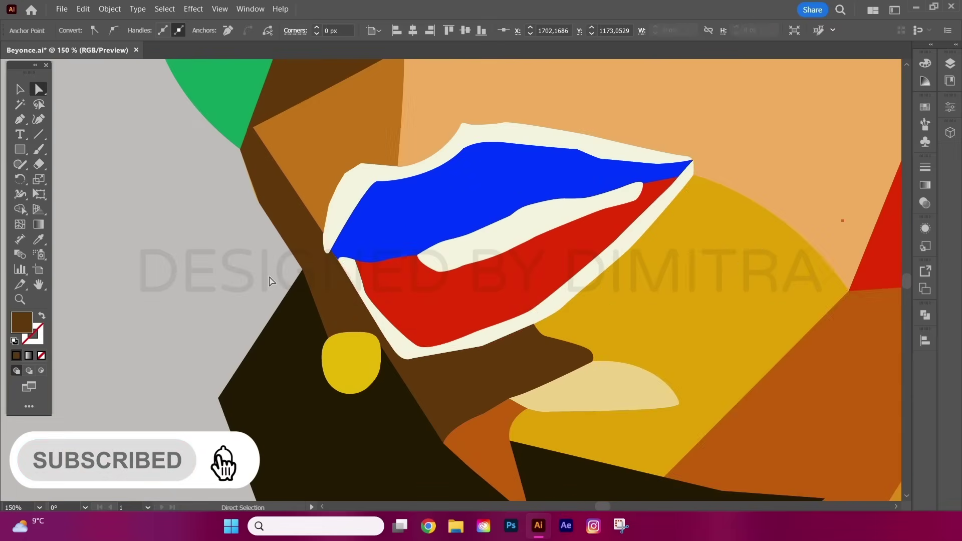
click(363, 173)
alt+scroll(372, 190, up, 2)
click(322, 158)
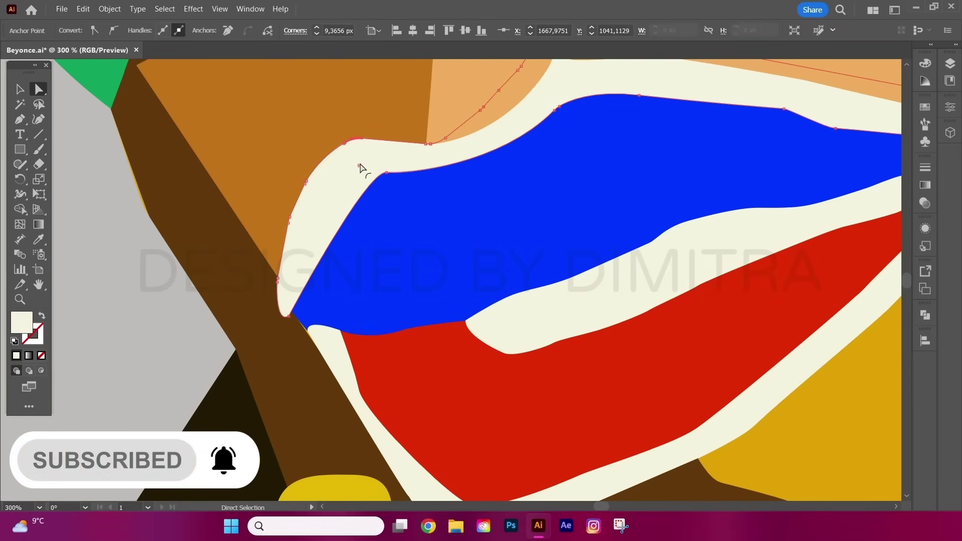
alt+scroll(569, 183, up, 2)
alt+scroll(522, 193, down, 3)
alt+scroll(521, 195, up, 4)
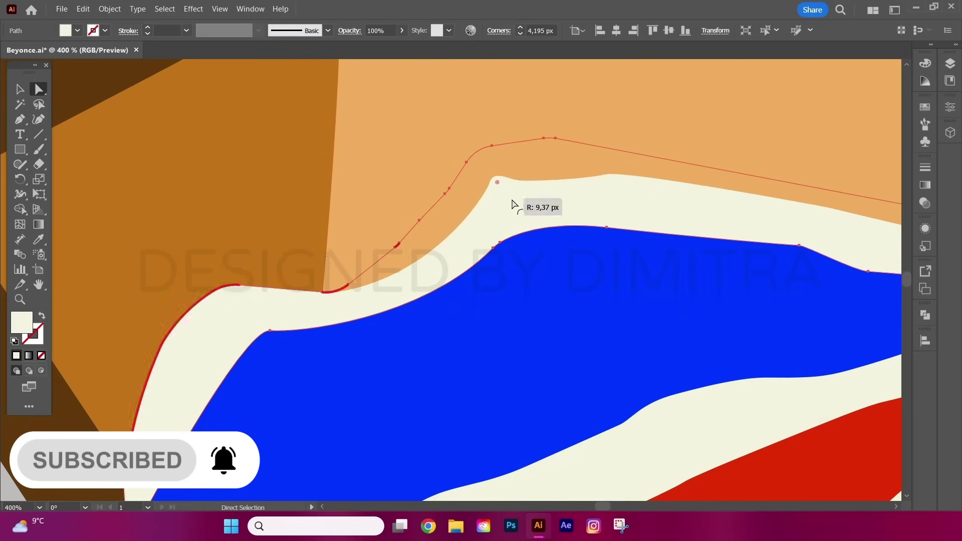
drag(534, 220, 525, 231)
- Move the cream outline's right corner to the tip of the blue upper lip
alt+scroll(525, 231, down, 3)
alt+scroll(677, 251, up, 3)
alt+scroll(720, 208, up, 2)
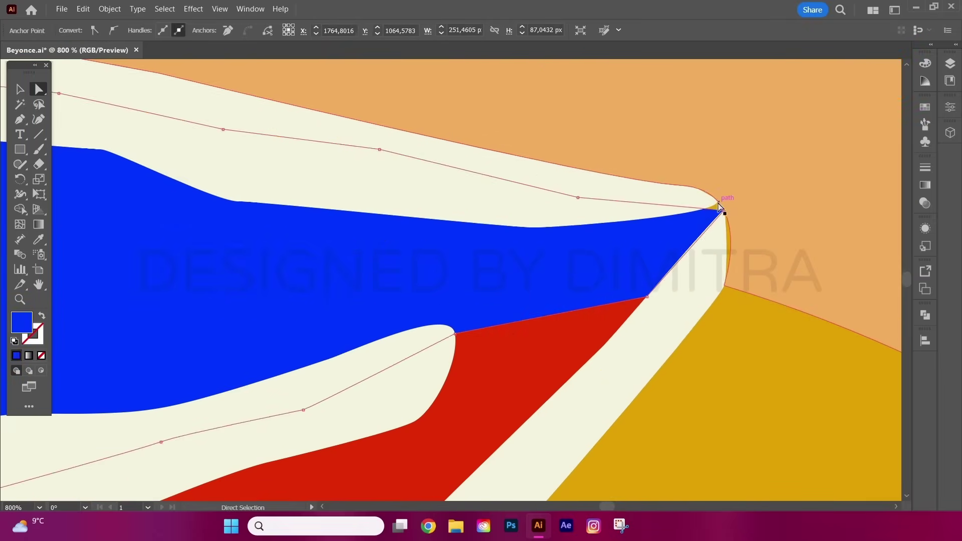
drag(720, 208, 723, 278)
alt+scroll(724, 278, down, 2)
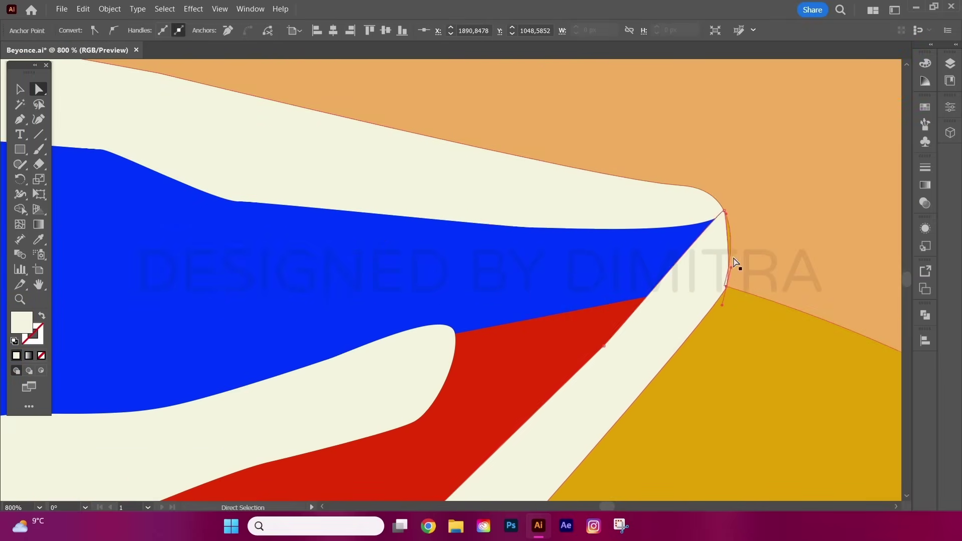
alt+scroll(491, 206, down, 2)
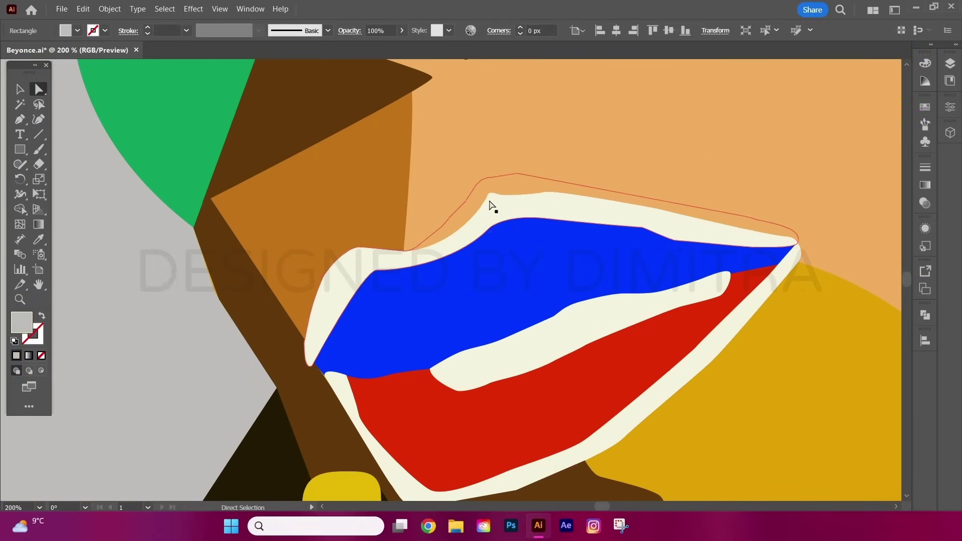
click(538, 354)
alt+scroll(767, 190, up, 2)
- Zoom in around the lips and collar area with the Selection tool
key(v)
alt+scroll(777, 195, down, 4)
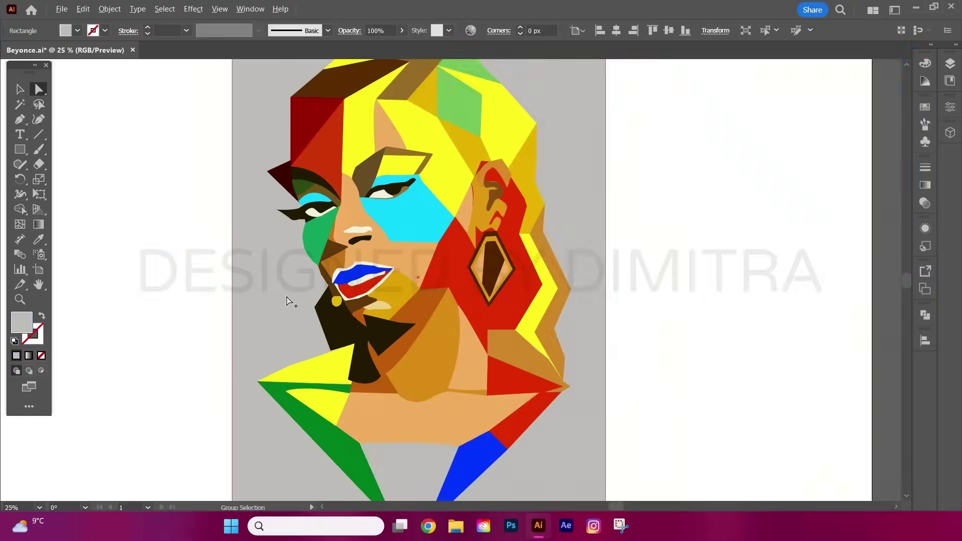
alt+scroll(90, 209, up, 2)
alt+scroll(90, 210, down, 5)
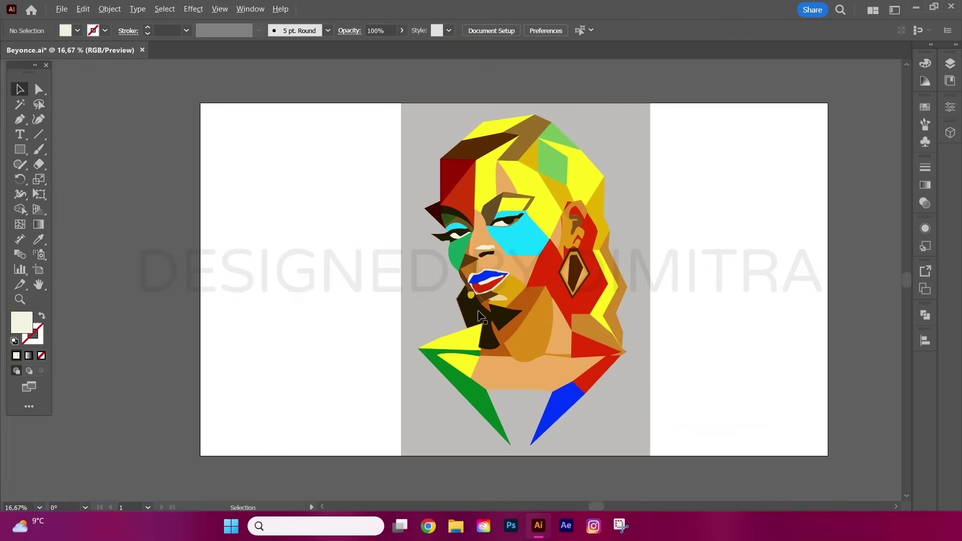
alt+scroll(481, 271, up, 5)
click(167, 172)
alt+scroll(478, 250, down, 5)
key(ctrl+z)
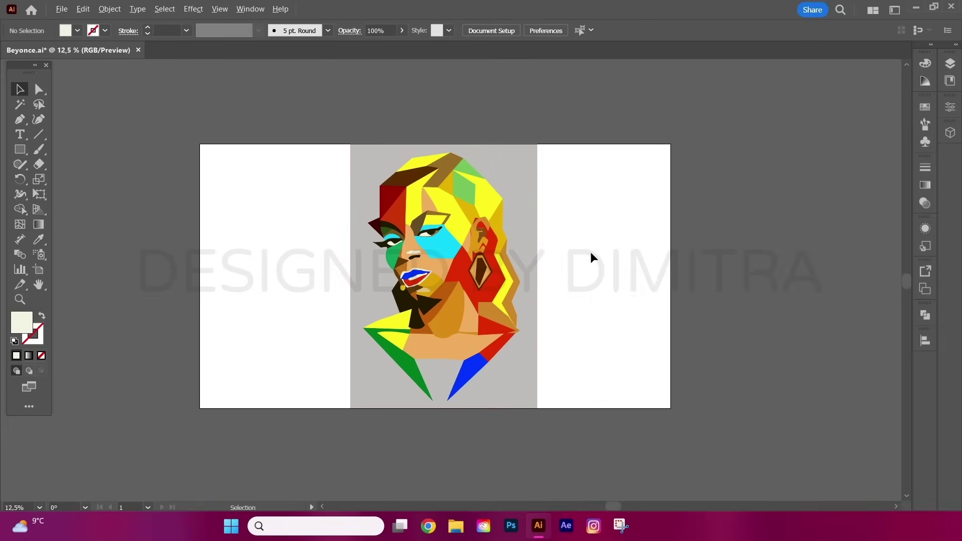
key(ctrl+equal)
key(ctrl+equal)
key(ctrl+equal)
alt+scroll(420, 259, up, 5)
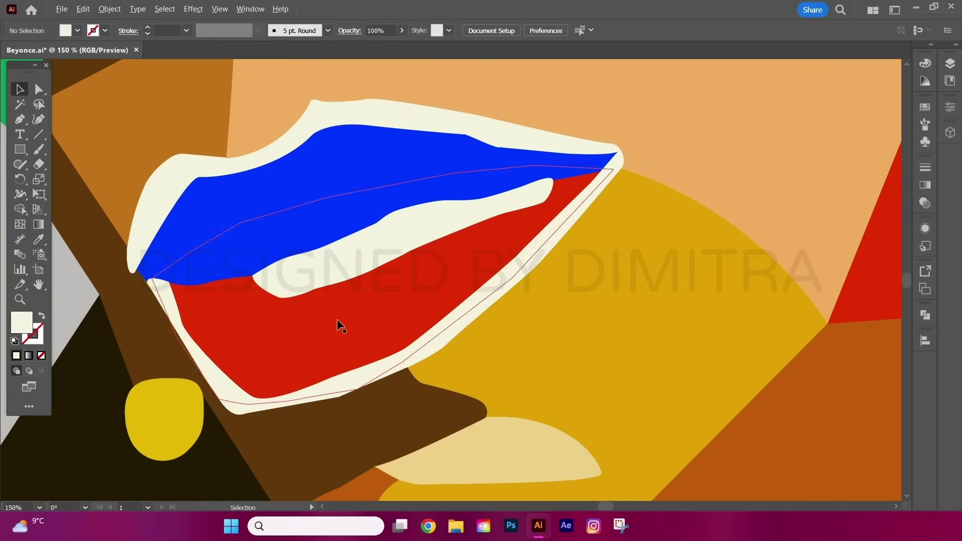
- Move the yellow collar shape's corner to close its gap
key(a)
alt+scroll(275, 374, down, 6)
click(275, 373)
alt+scroll(280, 346, down, 1)
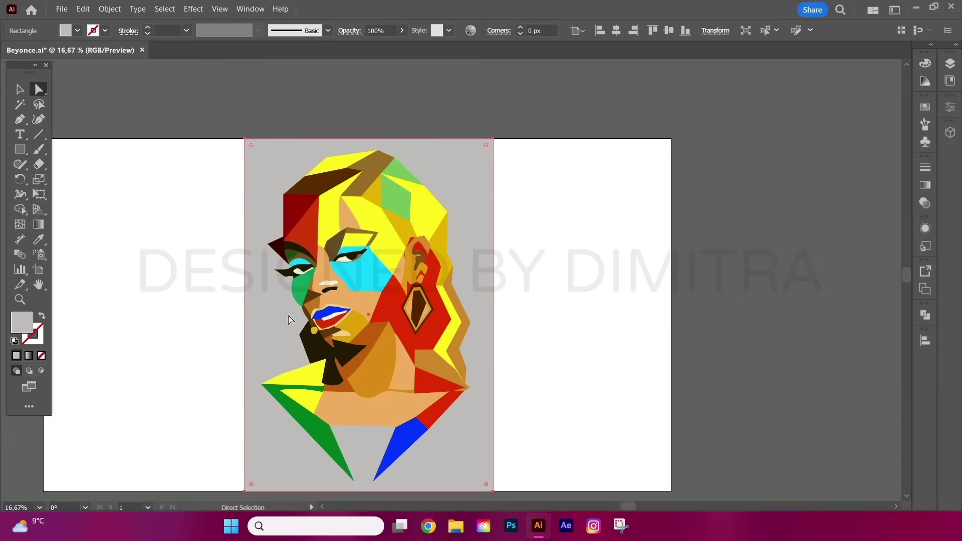
alt+scroll(254, 332, up, 2)
alt+scroll(318, 360, up, 3)
alt+scroll(333, 327, down, 3)
alt+scroll(333, 327, up, 5)
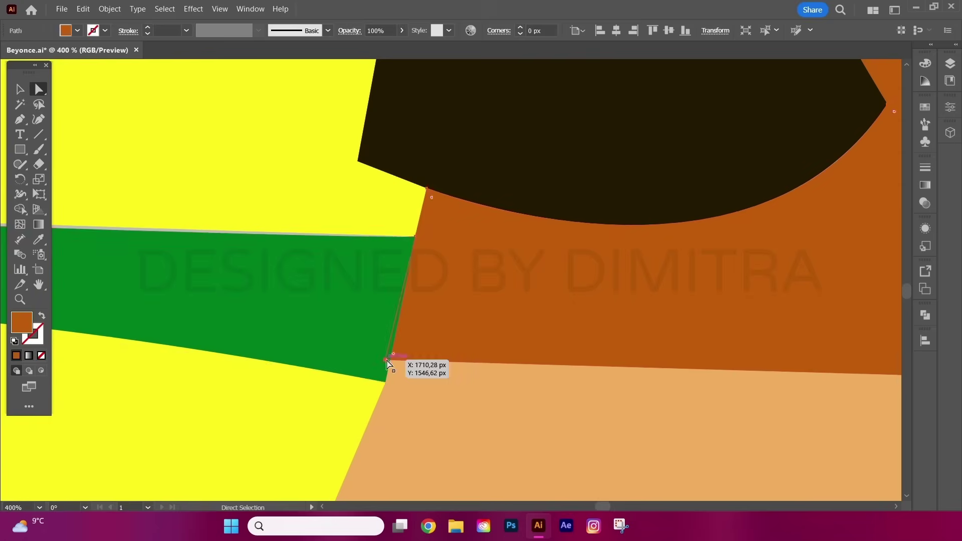
click(415, 221)
alt+scroll(307, 265, up, 2)
alt+scroll(306, 266, down, 2)
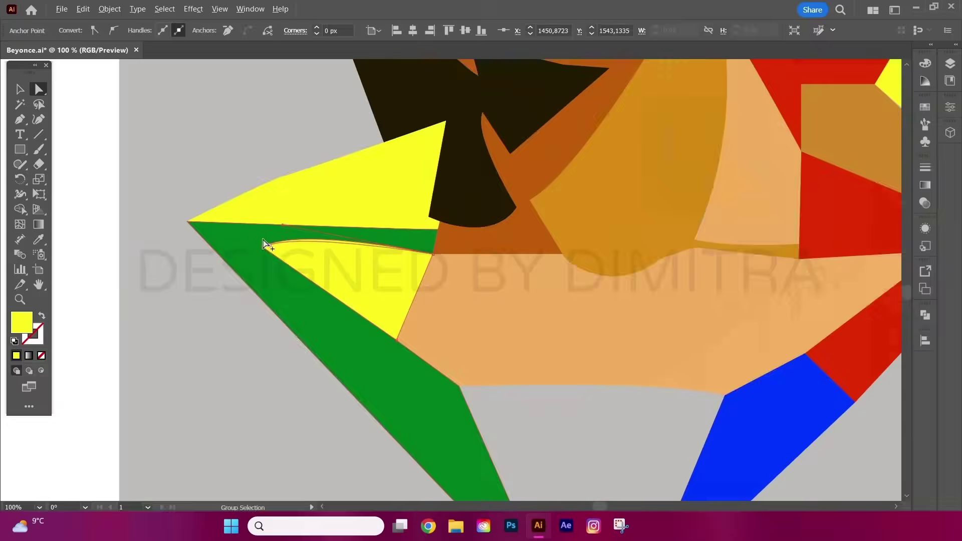
alt+scroll(682, 369, up, 2)
drag(752, 212, 748, 212)
- Pull the red collar tip to the edge and snap the thin yellow hair corner onto the orange edge
click(749, 212)
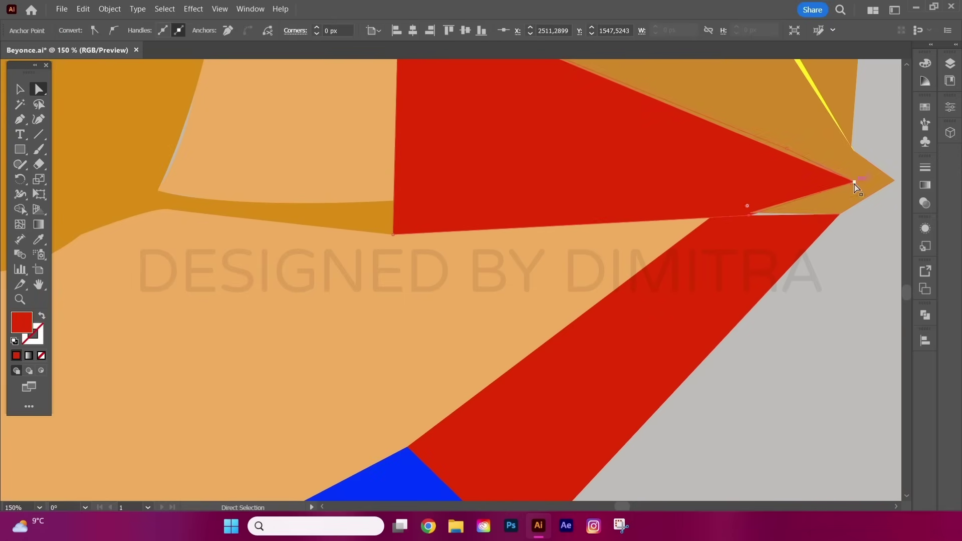
mouse_move(854, 183)
mouse_down()
mouse_move(866, 191)
mouse_move(842, 221)
mouse_up()
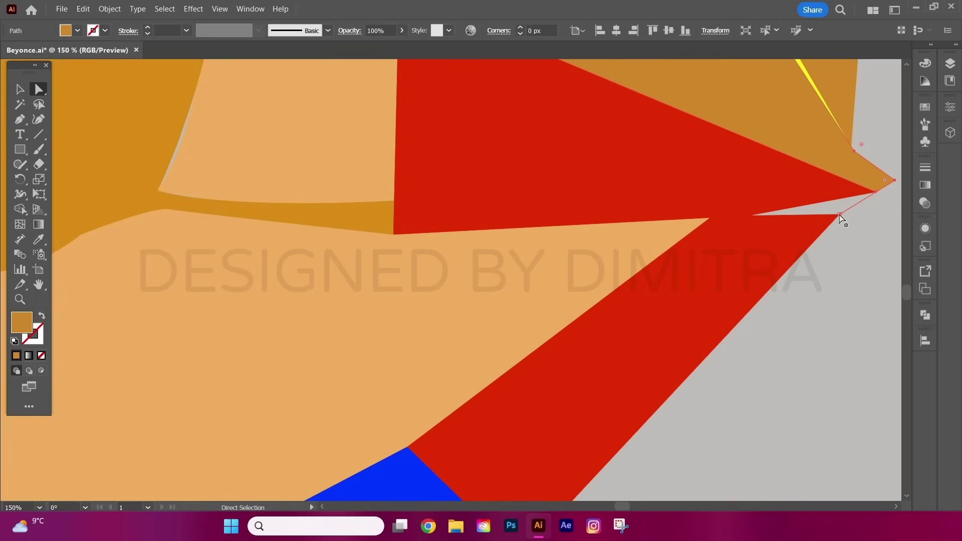
click(847, 215)
alt+scroll(817, 200, down, 2)
click(731, 263)
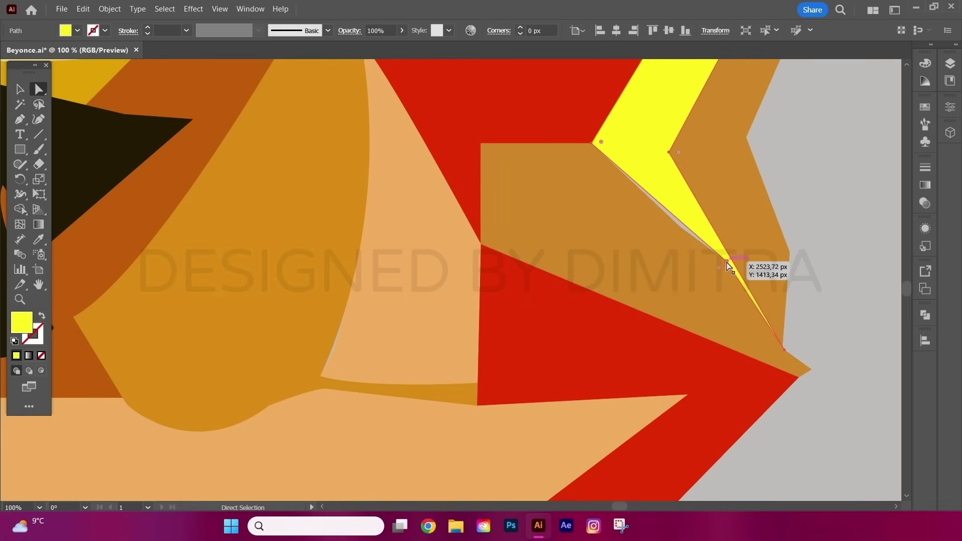
drag(730, 266, 722, 261)
click(790, 333)
alt+scroll(791, 334, down, 5)
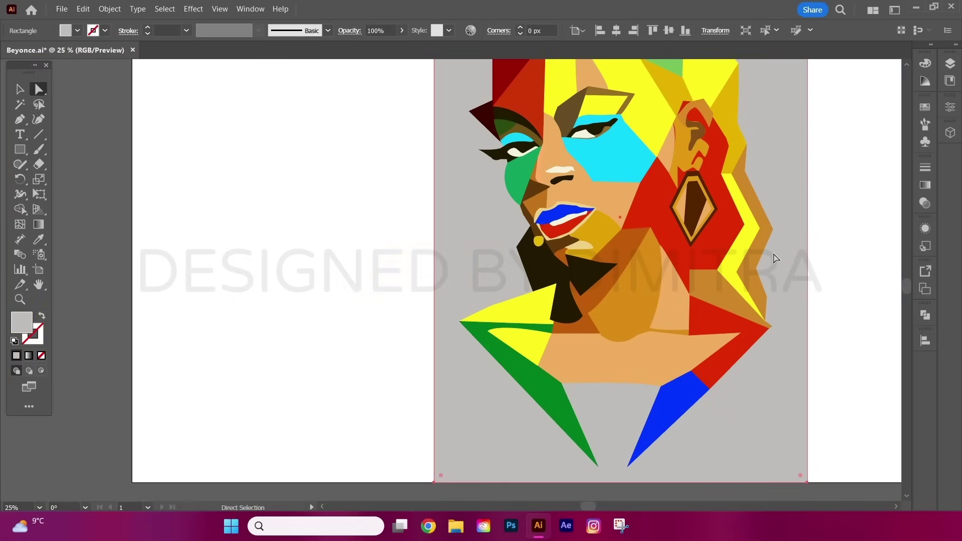
- Reshape the orange ear shape's top and lower-left corners
scroll(507, 304, up, 5)
scroll(516, 311, down, 3)
scroll(600, 270, up, 3)
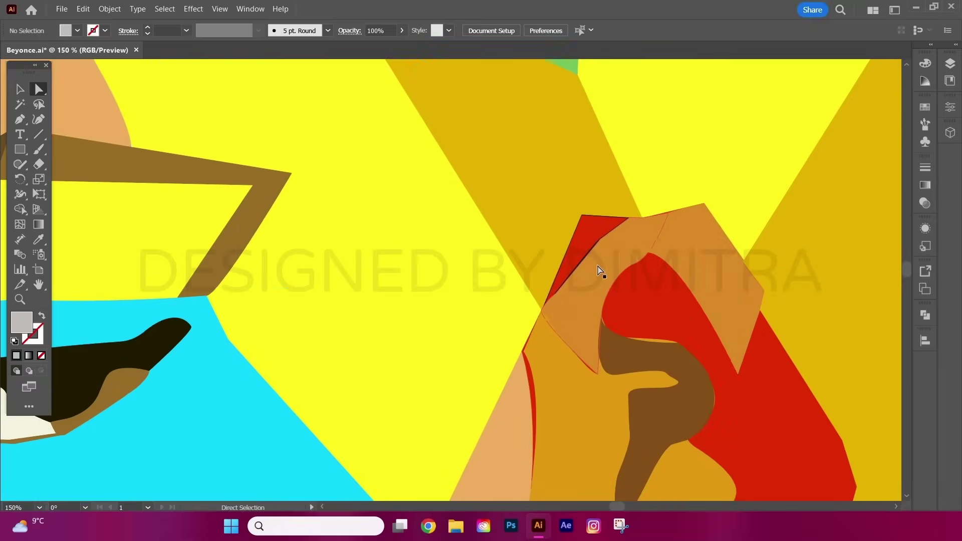
scroll(600, 270, down, 2)
drag(548, 228, 542, 219)
drag(704, 145, 705, 144)
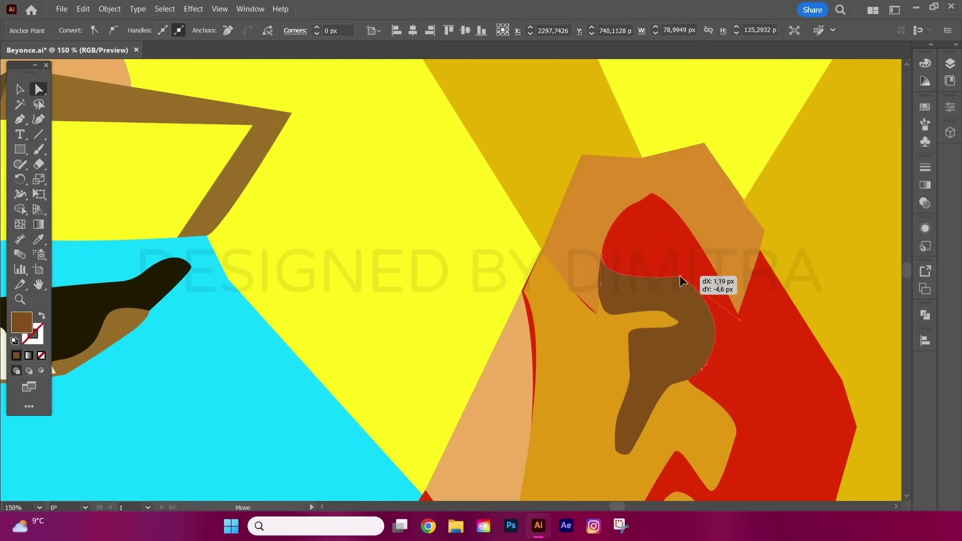
drag(597, 313, 523, 293)
scroll(603, 279, up, 3)
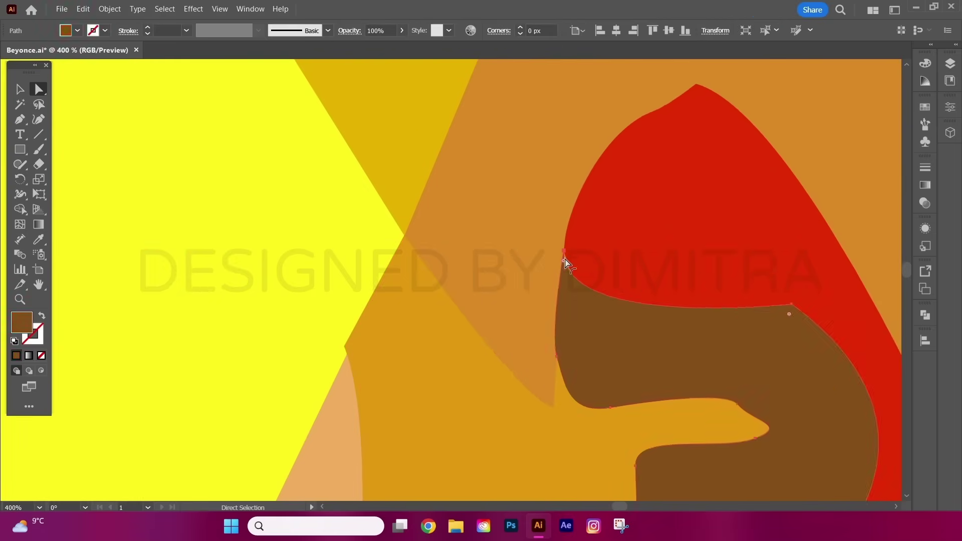
scroll(563, 262, up, 2)
scroll(582, 329, down, 3)
scroll(494, 337, up, 1)
click(658, 220)
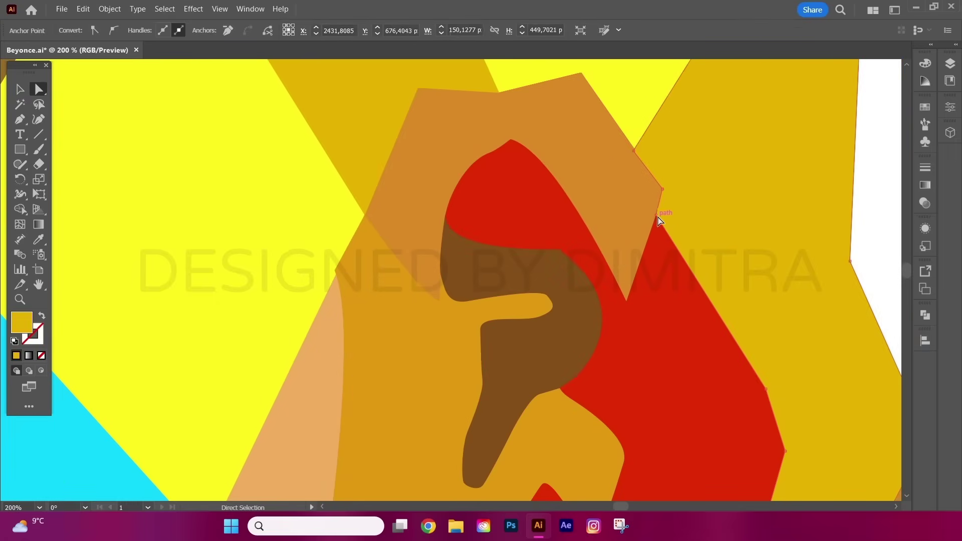
- Fill the inner earring polygon with brown using the eyedropper
scroll(663, 189, down, 5)
click(490, 279)
key(i)
click(464, 251)
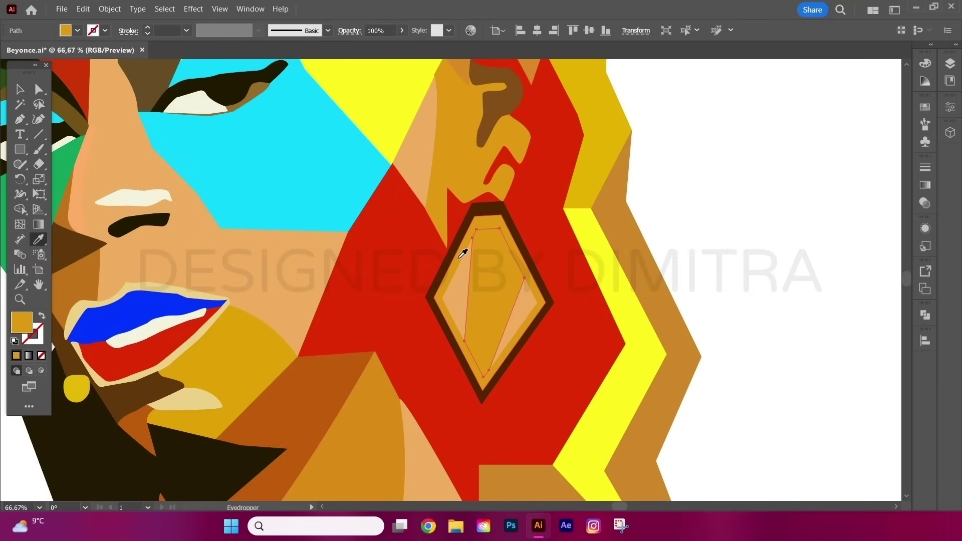
scroll(638, 208, up, 2)
scroll(197, 176, down, 3)
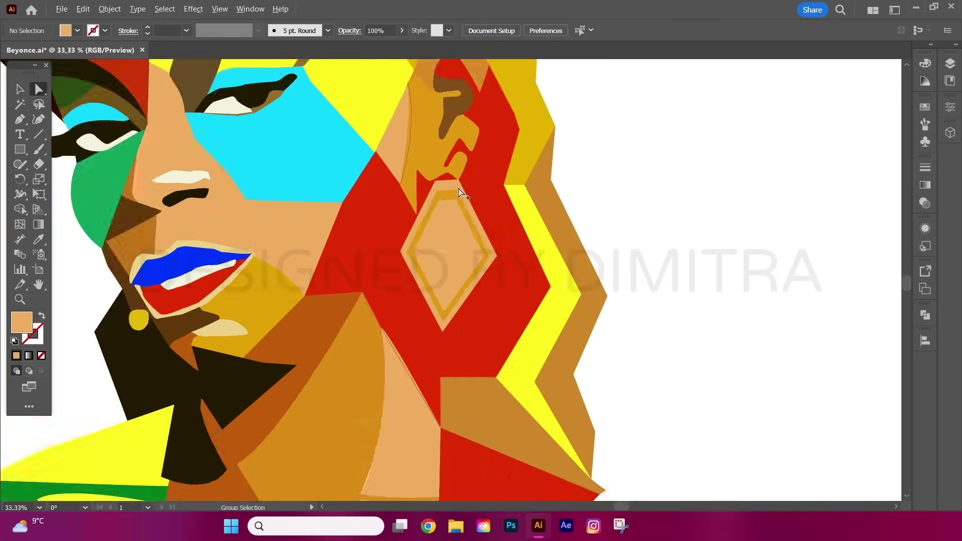
scroll(456, 82, up, 1)
click(457, 81)
key(ctrl+z)
key(ctrl+shift+z)
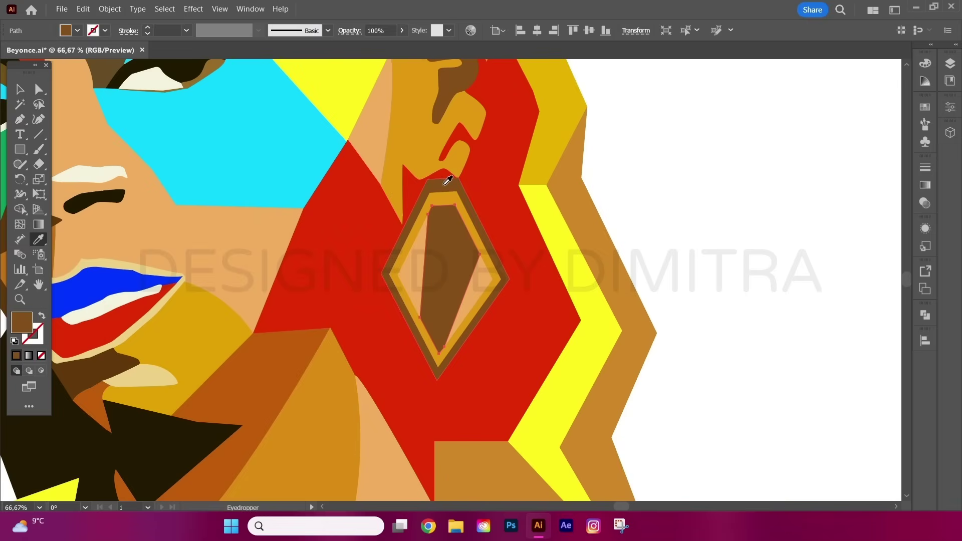
scroll(577, 271, down, 2)
scroll(577, 271, up, 3)
- Adjust anchors on the pale lip outline and the brown shape below the lips
scroll(593, 249, down, 3)
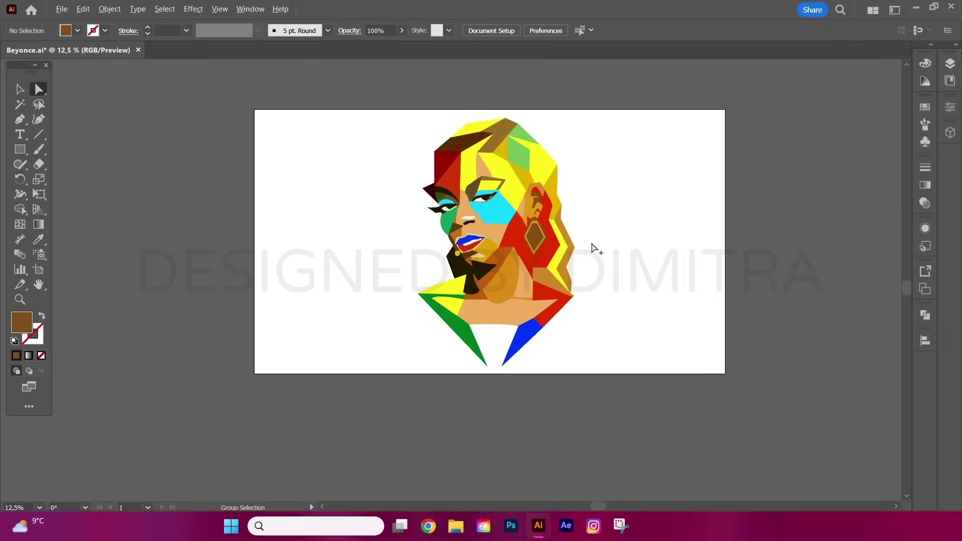
scroll(597, 226, up, 1)
scroll(423, 235, up, 4)
scroll(551, 215, down, 2)
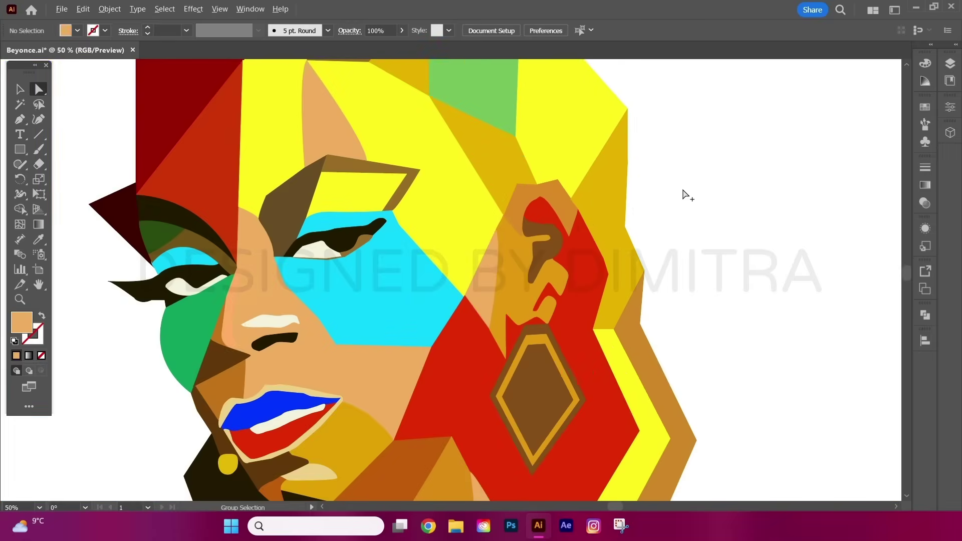
scroll(193, 254, down, 1)
scroll(378, 301, up, 5)
click(312, 276)
drag(189, 296, 184, 295)
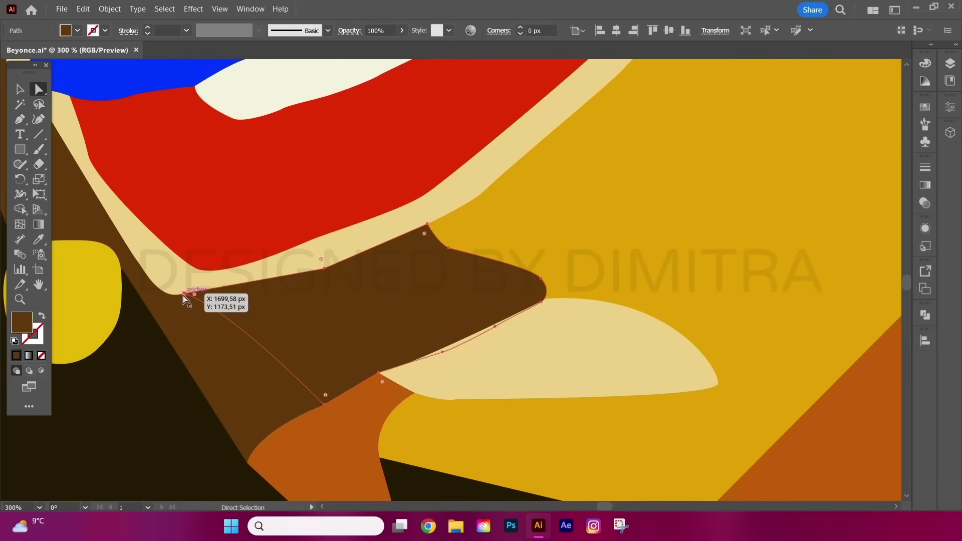
drag(324, 275, 481, 222)
- Trace and close a new upper-lip path so the blue lip gets a clean top edge
click(20, 119)
click(154, 285)
scroll(190, 286, down, 3)
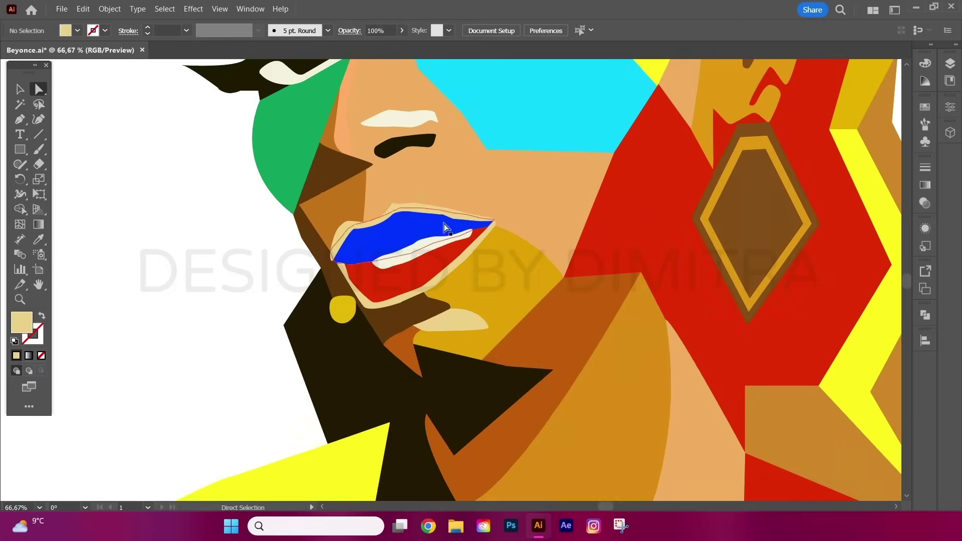
scroll(382, 217, up, 2)
click(382, 205)
drag(460, 181, 550, 198)
key(ctrl+shift+a)
scroll(381, 216, down, 5)
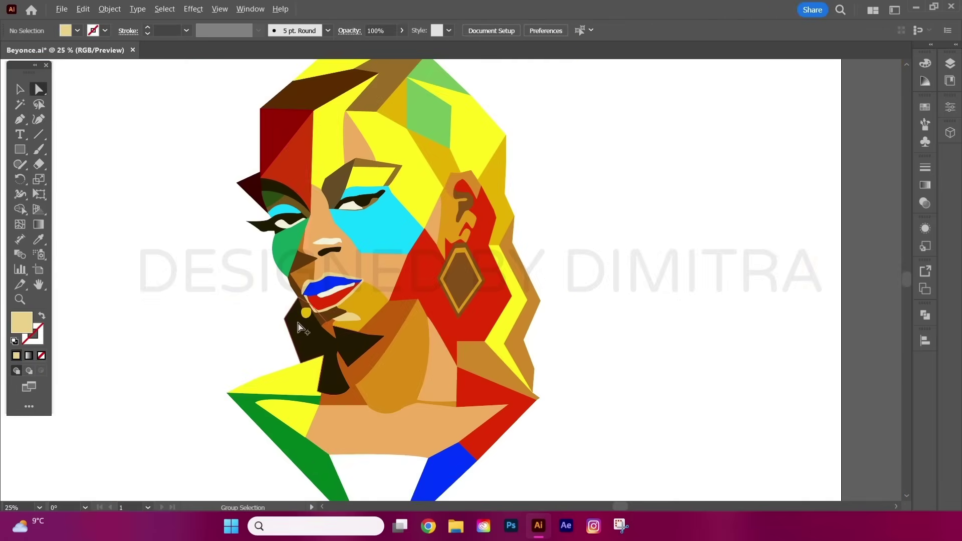
scroll(321, 281, up, 3)
scroll(321, 281, up, 2)
click(643, 238)
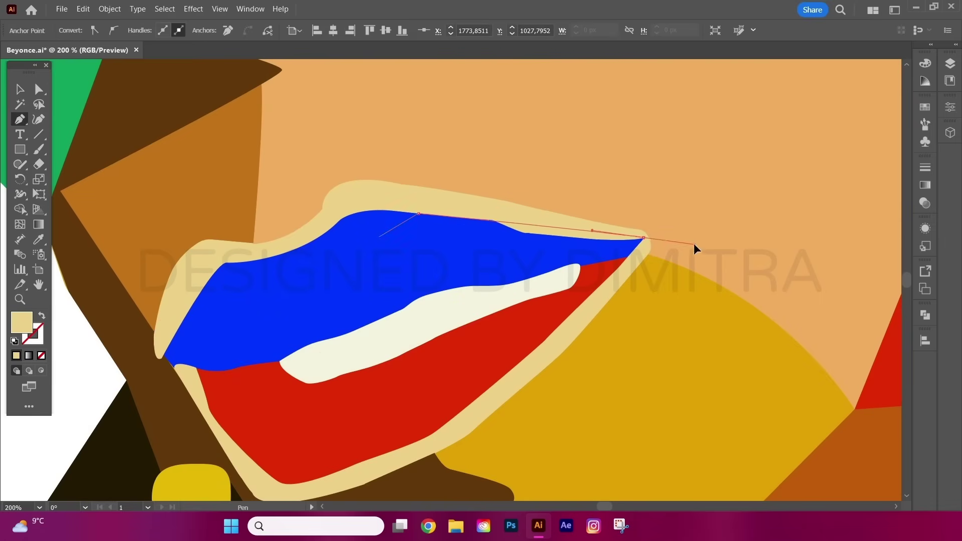
- Draw a new closed shape along the lower edge of the teeth
click(378, 236)
key(a)
scroll(74, 328, down, 5)
scroll(307, 307, up, 5)
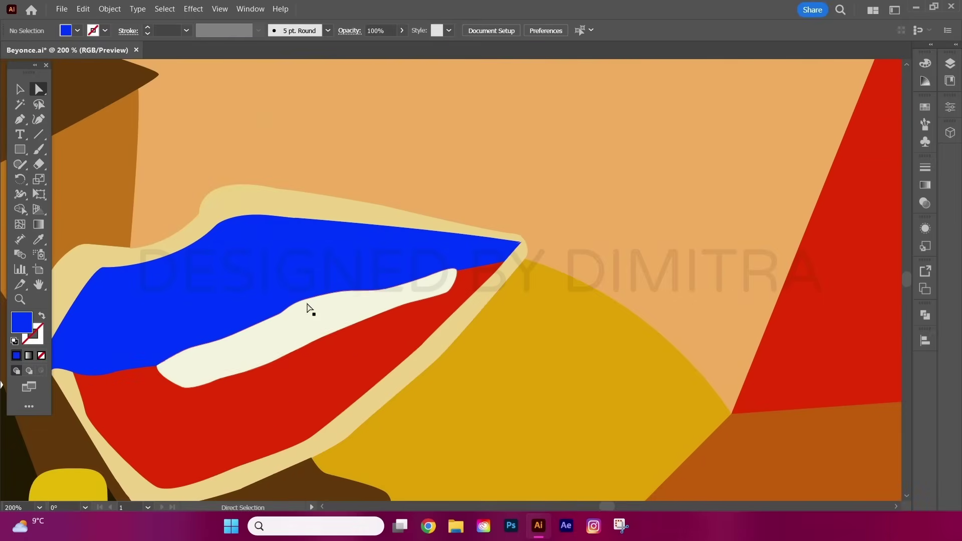
key(p)
drag(157, 368, 164, 391)
click(218, 380)
click(157, 367)
- Fill the new shape under the teeth with the lip red using the Eyedropper
key(i)
click(161, 408)
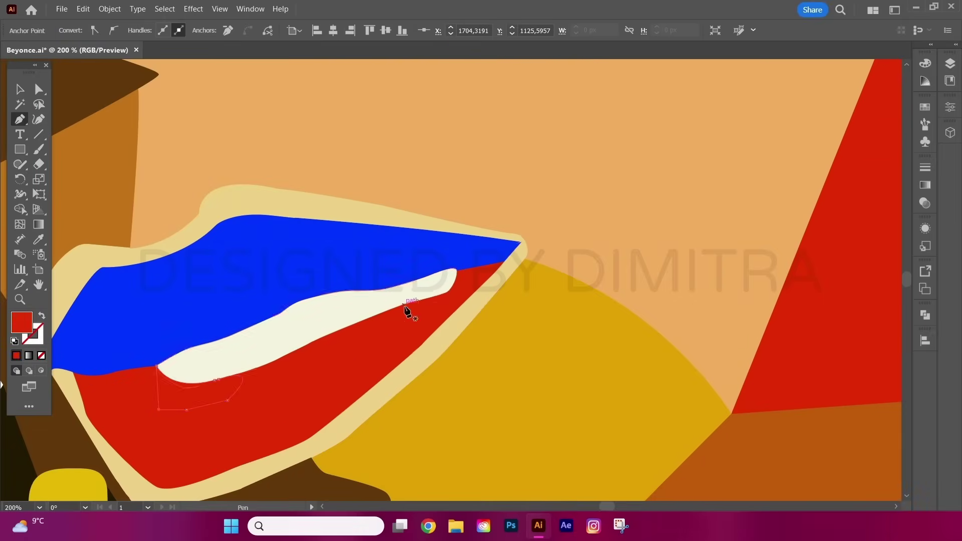
key(p)
click(414, 324)
key(i)
scroll(390, 302, down, 5)
scroll(321, 155, up, 5)
- Select the pale nose highlight shape with Direct Selection and inspect it
key(a)
click(300, 240)
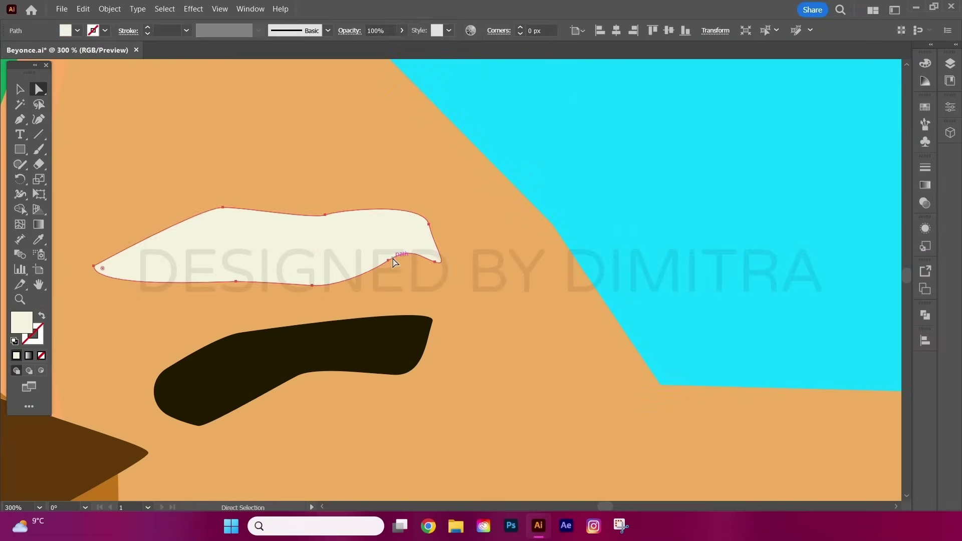
scroll(434, 265, down, 5)
scroll(398, 268, up, 5)
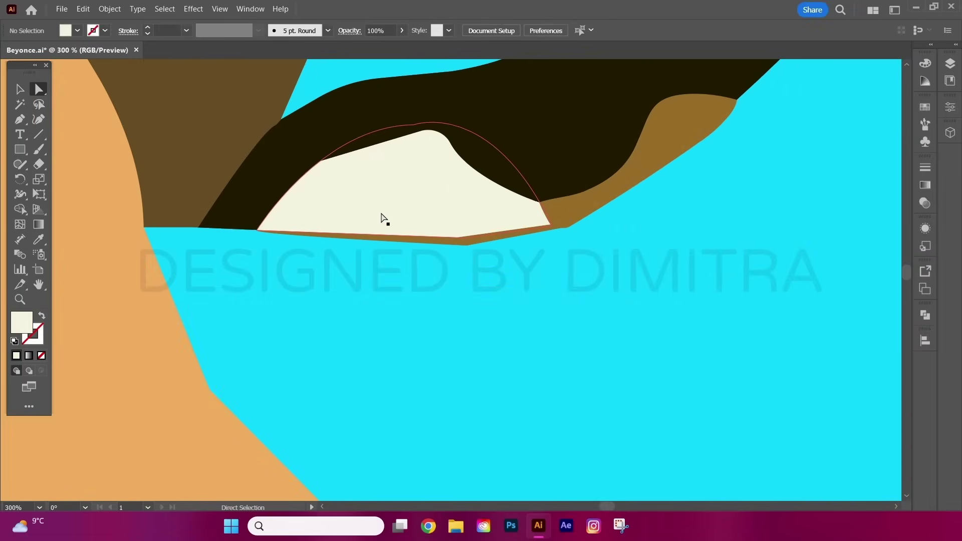
scroll(444, 275, down, 5)
scroll(576, 282, down, 1)
scroll(591, 270, down, 3)
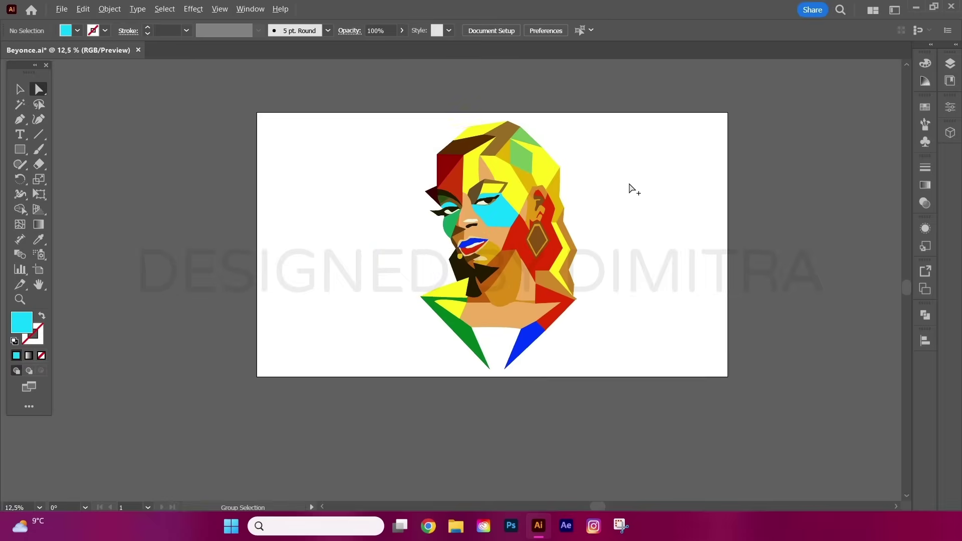
scroll(519, 200, up, 5)
scroll(281, 232, down, 4)
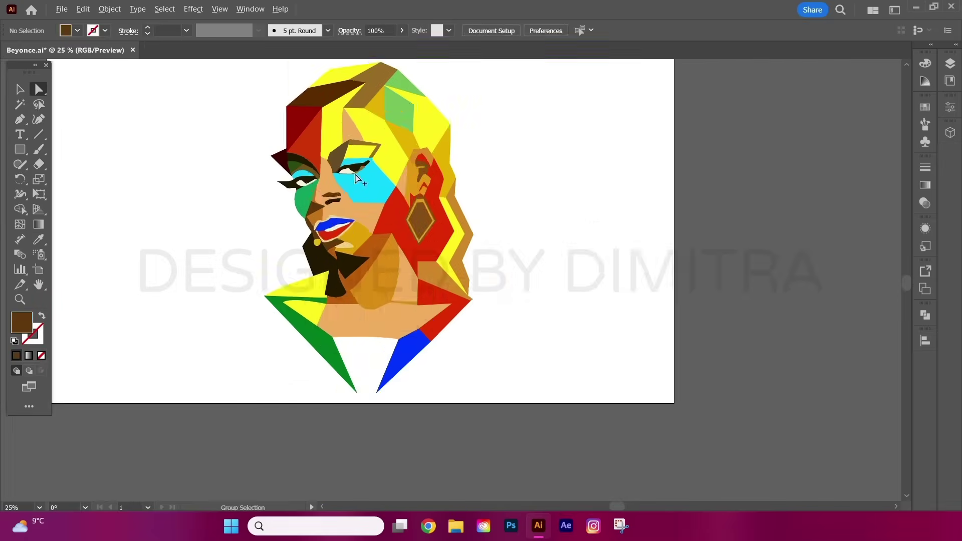
- Fill the strip under the eye with brown sampled from the artwork
click(435, 205)
scroll(370, 160, up, 5)
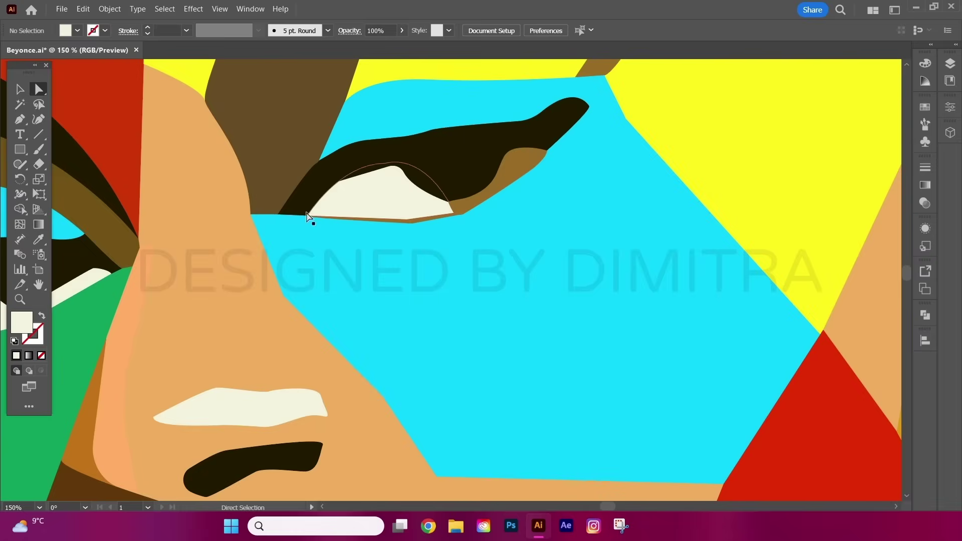
key(p)
key(i)
click(518, 230)
scroll(243, 243, down, 1)
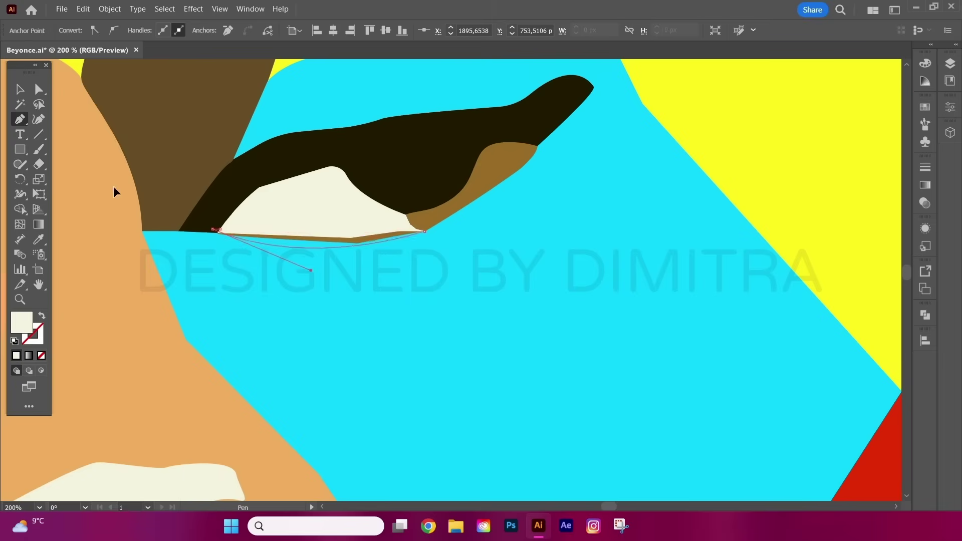
- Move the eye's corner anchor down and undo an accidental eye-white selection
click(39, 89)
scroll(209, 210, up, 4)
drag(237, 286, 232, 295)
scroll(382, 365, down, 9)
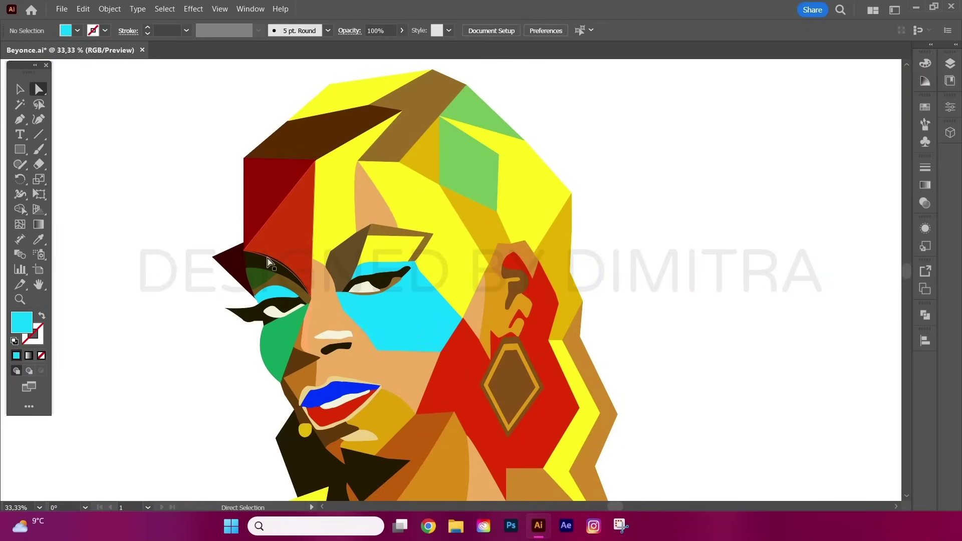
scroll(357, 294, up, 3)
scroll(638, 221, down, 5)
scroll(468, 249, up, 5)
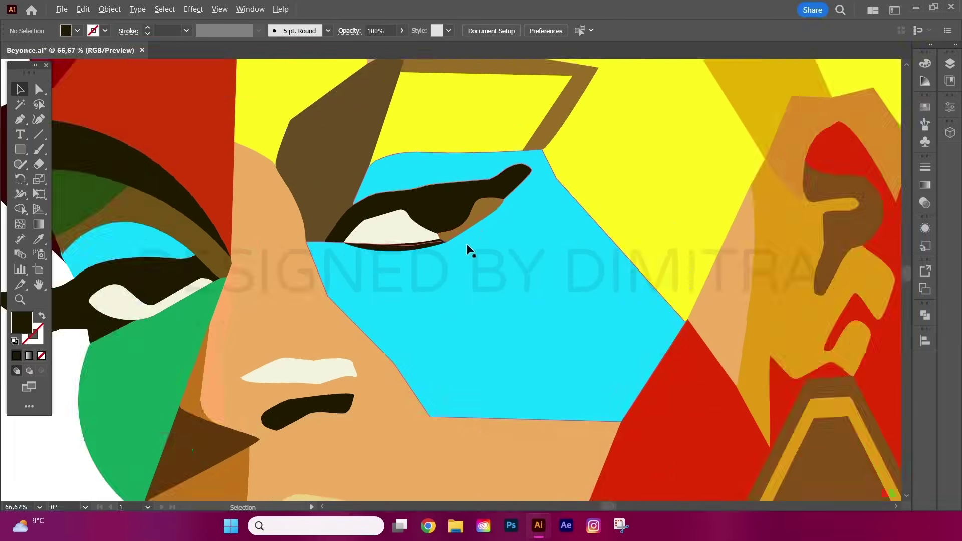
scroll(477, 223, up, 1)
ctrl+click(477, 223)
click(417, 227)
key(ctrl+z)
- Reshape the lower lid curve and select the eye's lower outline path
scroll(590, 350, down, 5)
ctrl+click(236, 375)
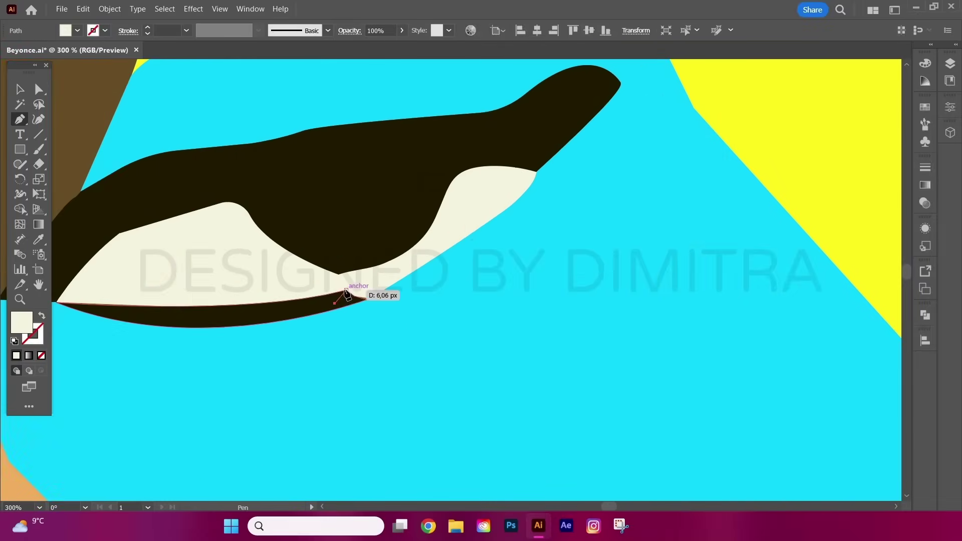
scroll(348, 295, up, 2)
drag(536, 232, 560, 186)
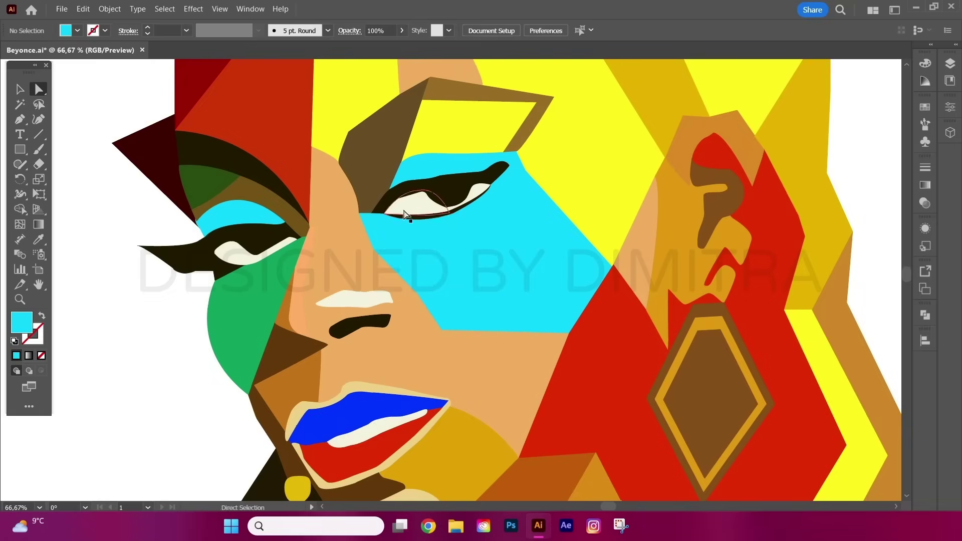
scroll(405, 215, up, 1)
click(496, 205)
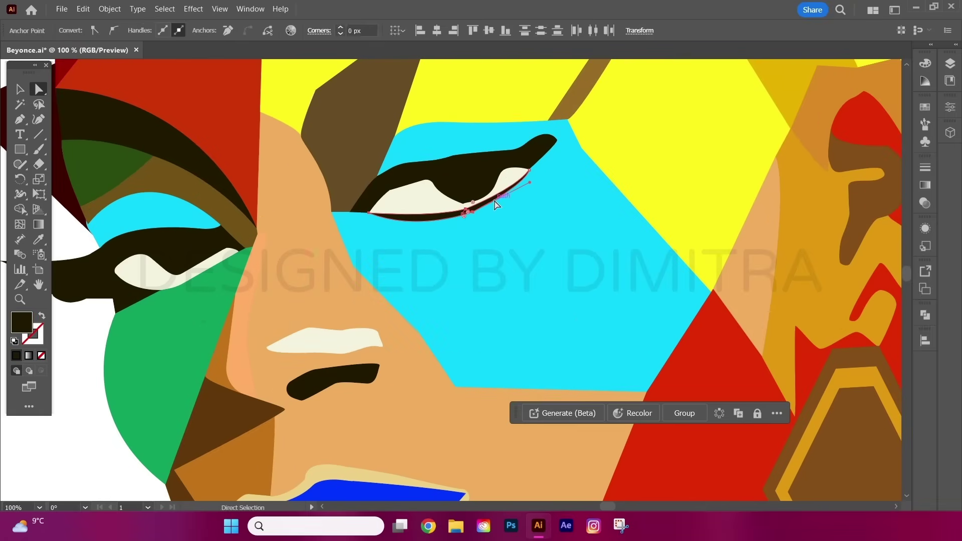
scroll(279, 307, down, 5)
scroll(516, 369, down, 2)
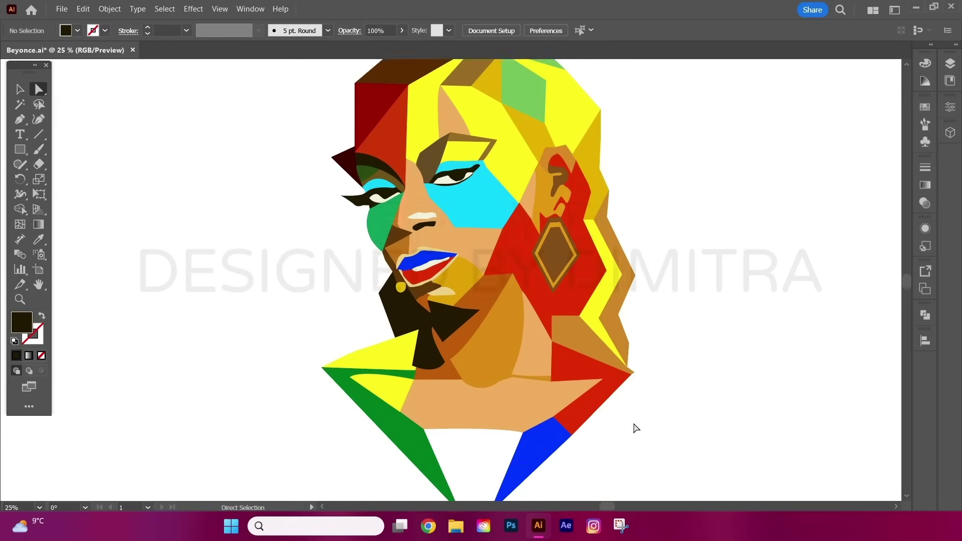
- Check the thin yellow hair path, then fit the whole artboard in view
scroll(602, 359, up, 5)
click(581, 333)
scroll(627, 257, down, 3)
scroll(668, 292, down, 3)
click(668, 292)
scroll(590, 279, up, 6)
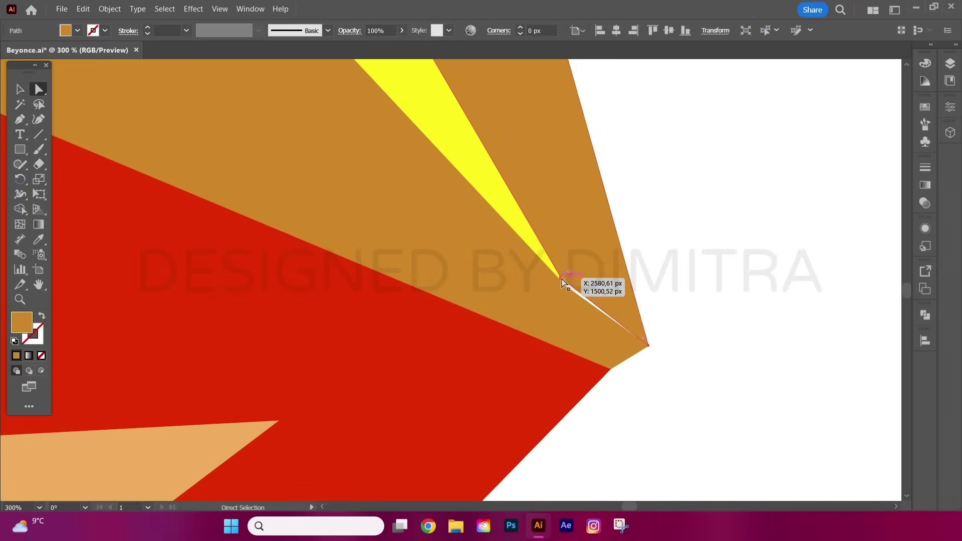
scroll(681, 272, up, 1)
key(ctrl+0)
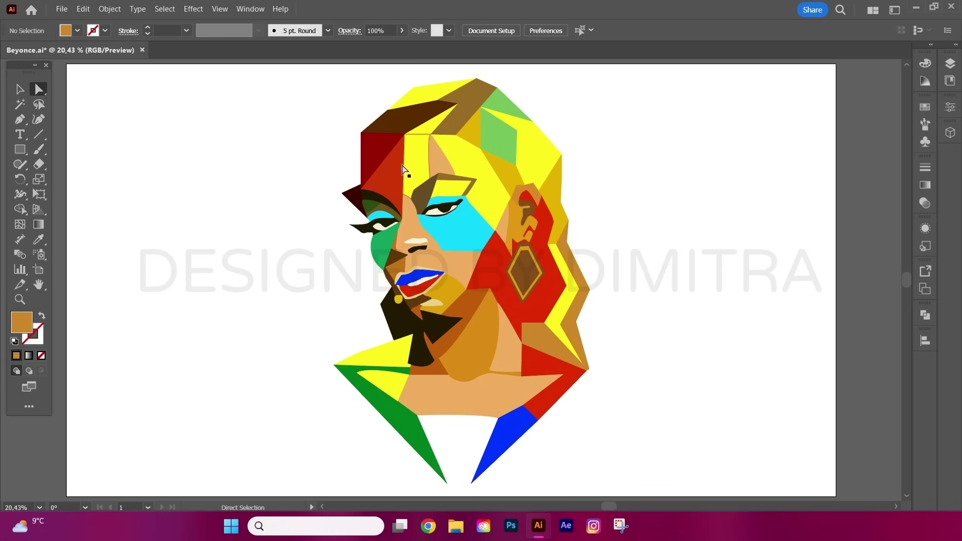
- Adjust the anchor at the hair corner to close the gap
scroll(344, 172, up, 1)
scroll(636, 183, up, 4)
scroll(275, 279, up, 2)
click(280, 275)
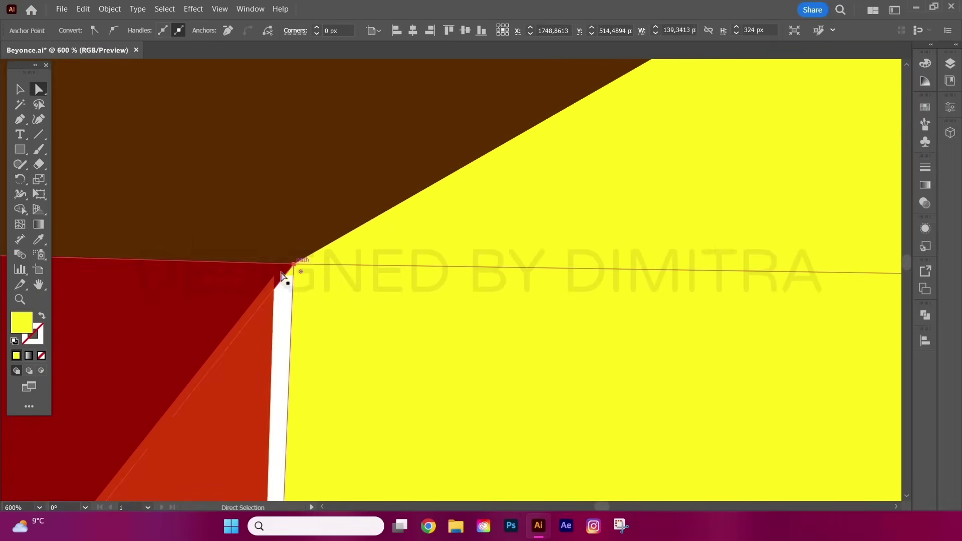
scroll(281, 275, down, 5)
scroll(419, 232, down, 4)
key(ctrl+shift+a)
scroll(397, 143, down, 2)
scroll(511, 226, down, 3)
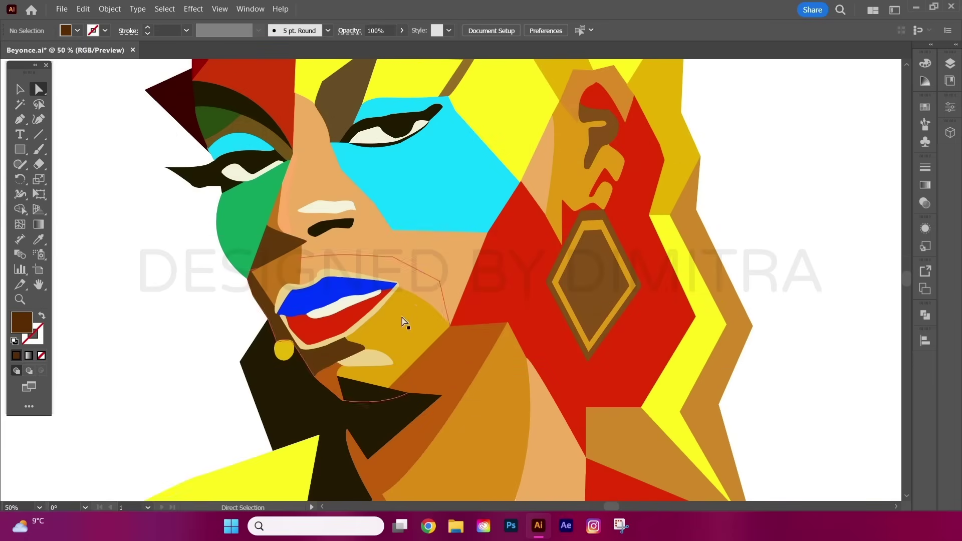
scroll(631, 270, up, 1)
scroll(516, 247, down, 2)
scroll(318, 304, up, 1)
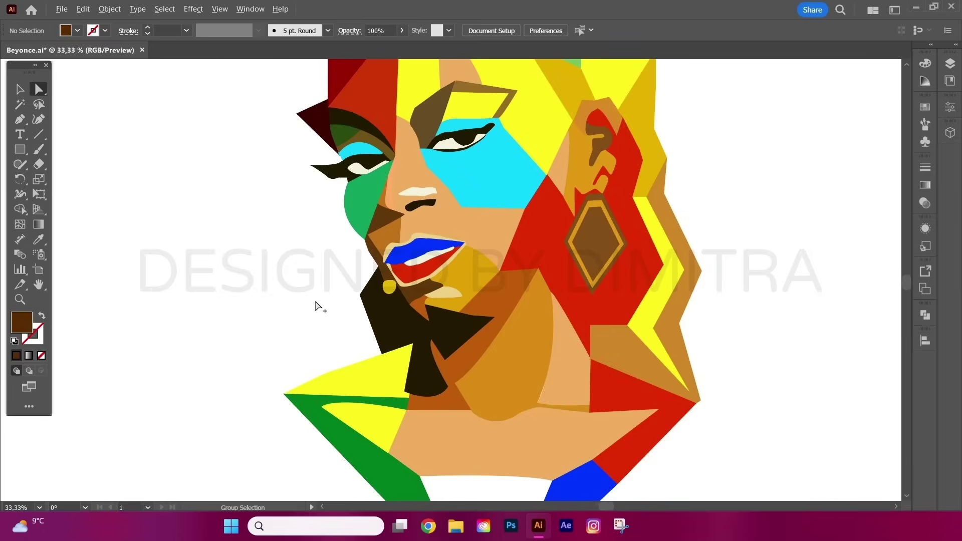
scroll(741, 241, up, 3)
- Touch up the light-orange hair shape and bring up the Layers panel
click(741, 240)
scroll(741, 240, up, 2)
scroll(634, 226, down, 3)
scroll(657, 189, down, 2)
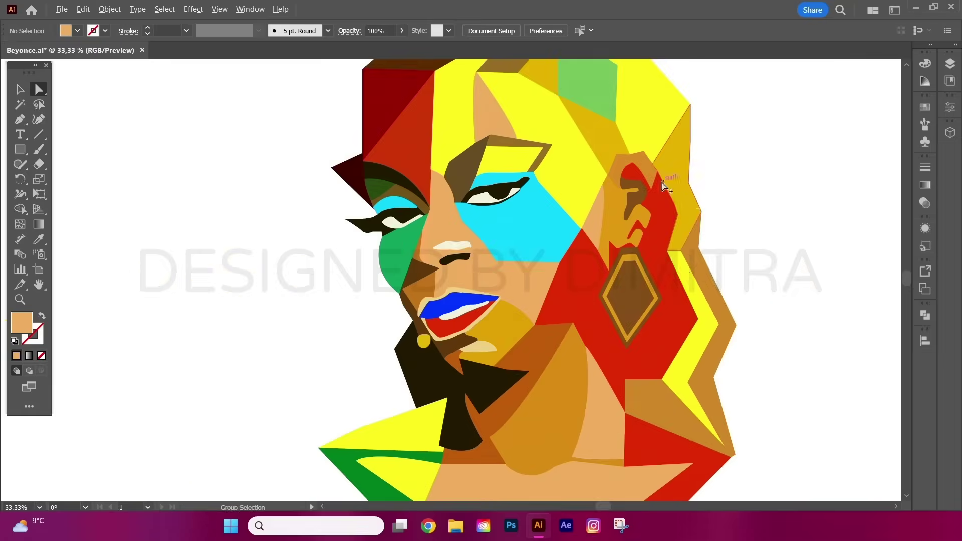
scroll(631, 199, up, 2)
key(i)
click(632, 199)
scroll(631, 199, down, 4)
key(ctrl+shift+a)
scroll(722, 173, up, 1)
key(a)
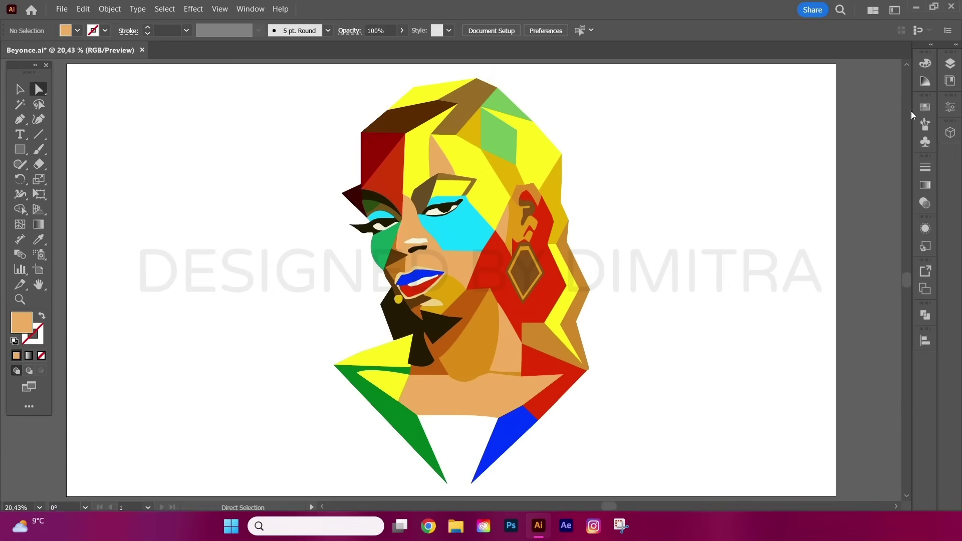
click(950, 63)
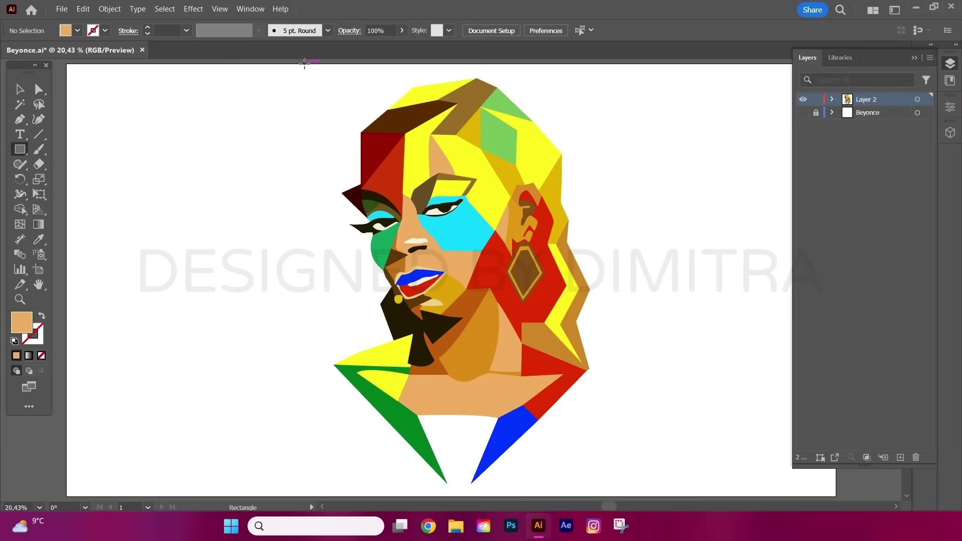
- Draw a light grey rectangle covering the whole artboard and send it behind the portrait
drag(304, 63, 608, 495)
key(ctrl+shift+bracketleft)
key(v)
click(712, 167)
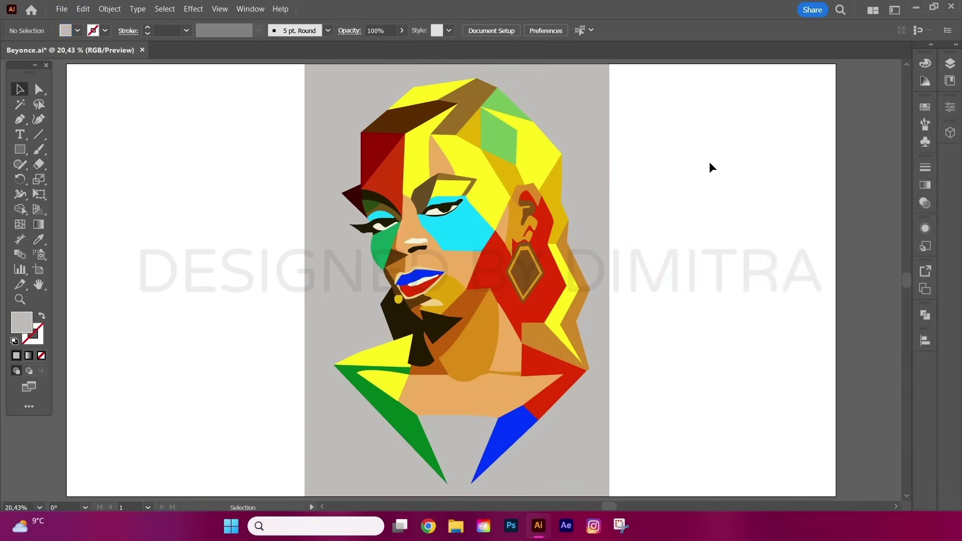
- Draw a new cyan shape inside the eye's white area with the Pen tool
scroll(436, 210, up, 5)
key(p)
scroll(401, 236, up, 4)
click(367, 329)
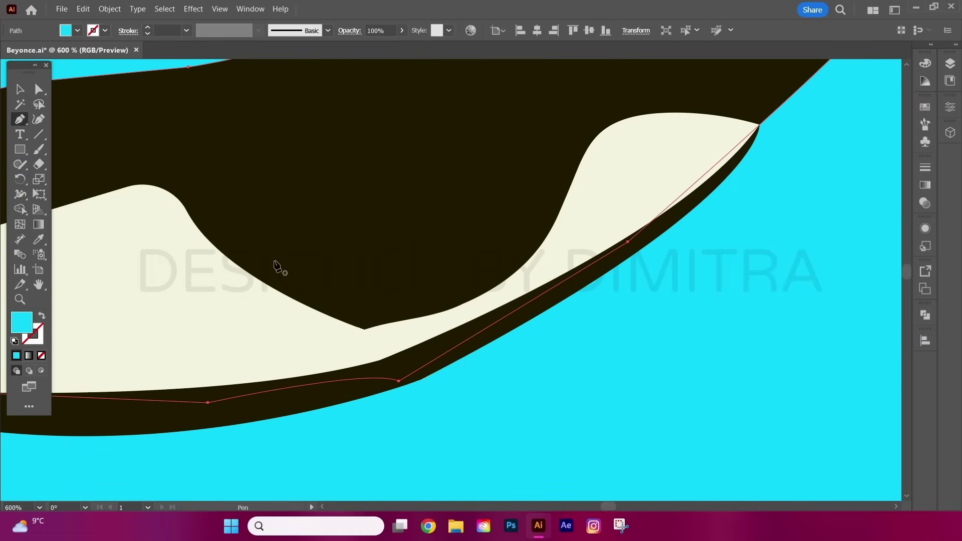
click(175, 196)
click(250, 239)
drag(364, 329, 506, 351)
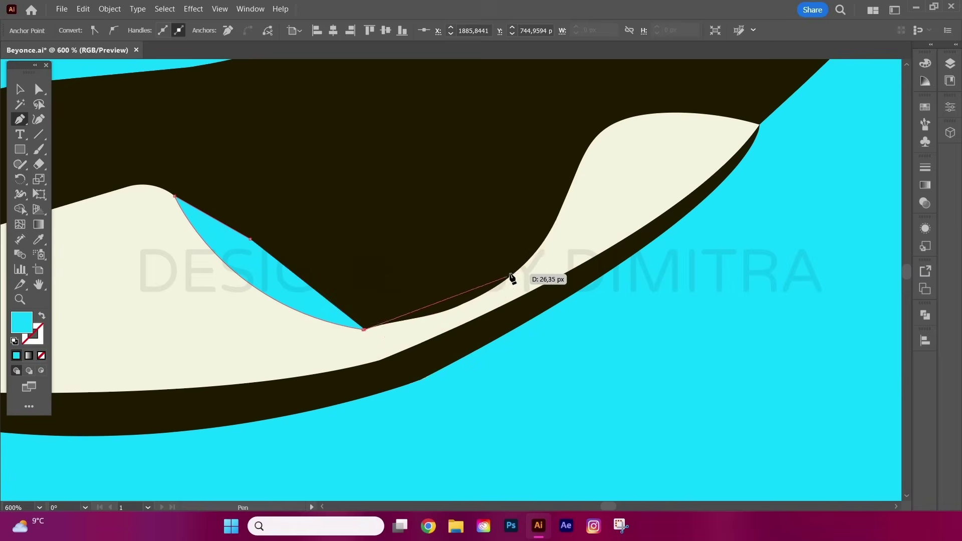
drag(539, 253, 592, 161)
click(175, 196)
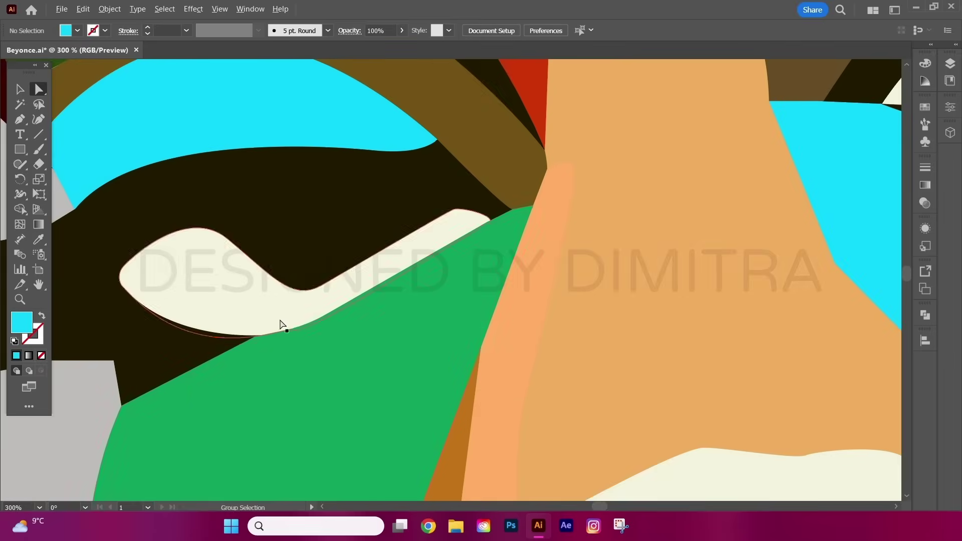
scroll(225, 341, down, 8)
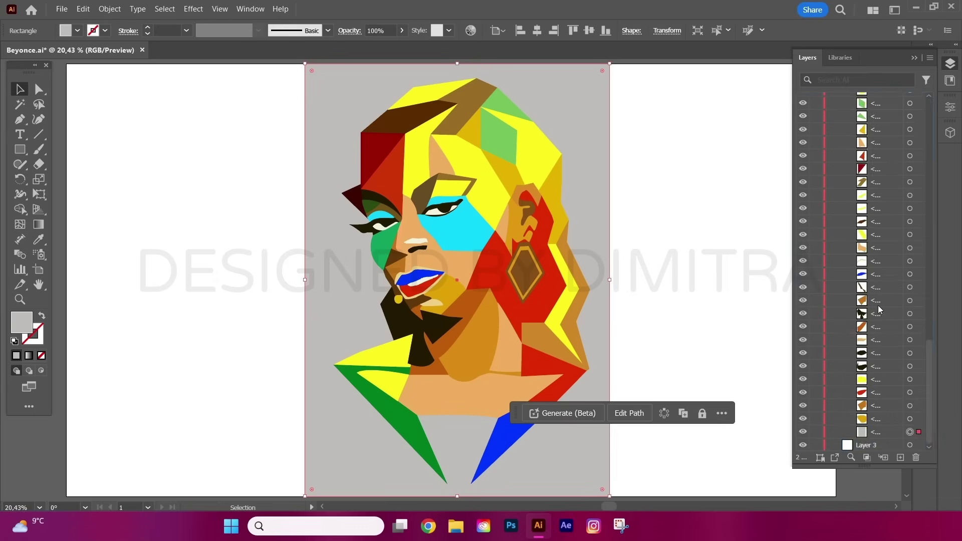
- Ungroup the portrait artwork and select the nose highlight shape individually
click(833, 100)
key(ctrl+shift+g)
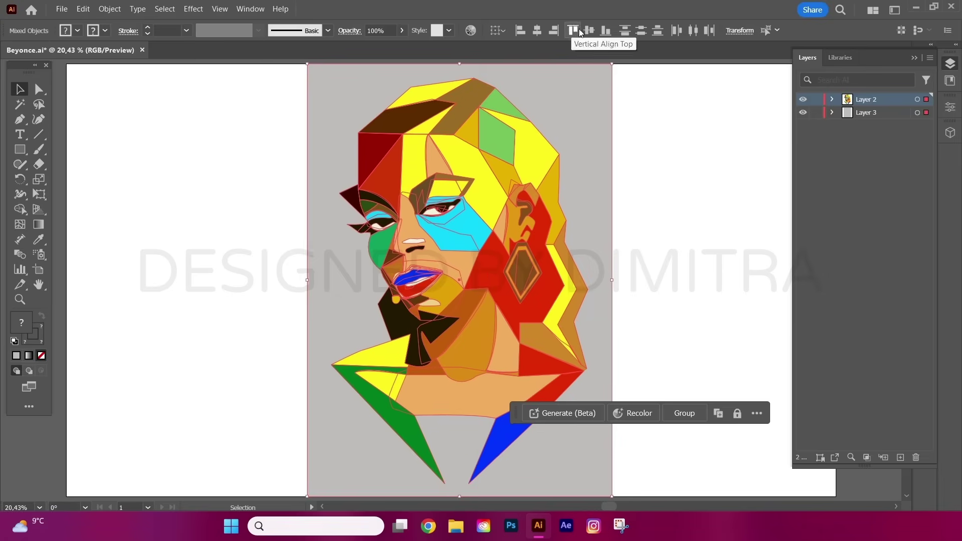
scroll(630, 255, down, 1)
scroll(436, 411, up, 4)
scroll(436, 411, down, 4)
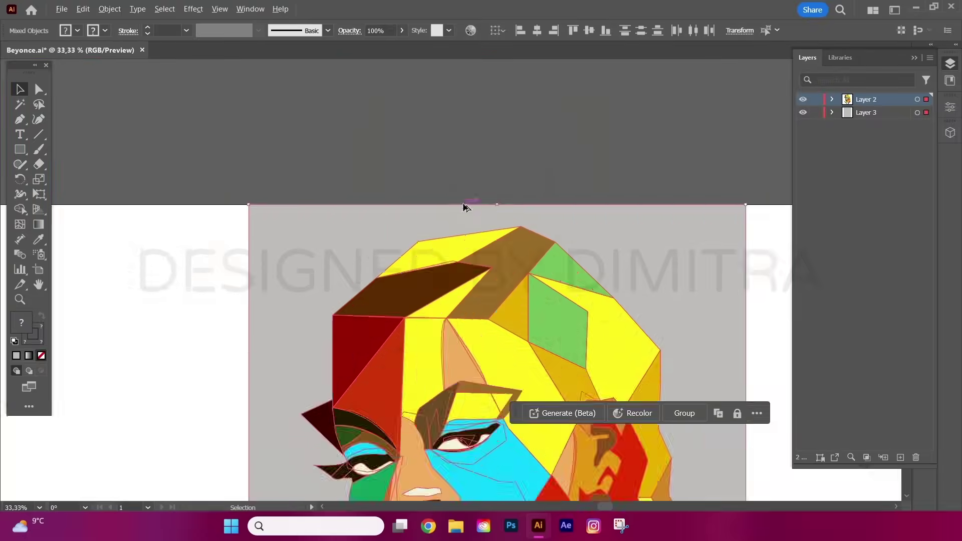
click(691, 280)
key(a)
click(414, 241)
scroll(414, 240, up, 2)
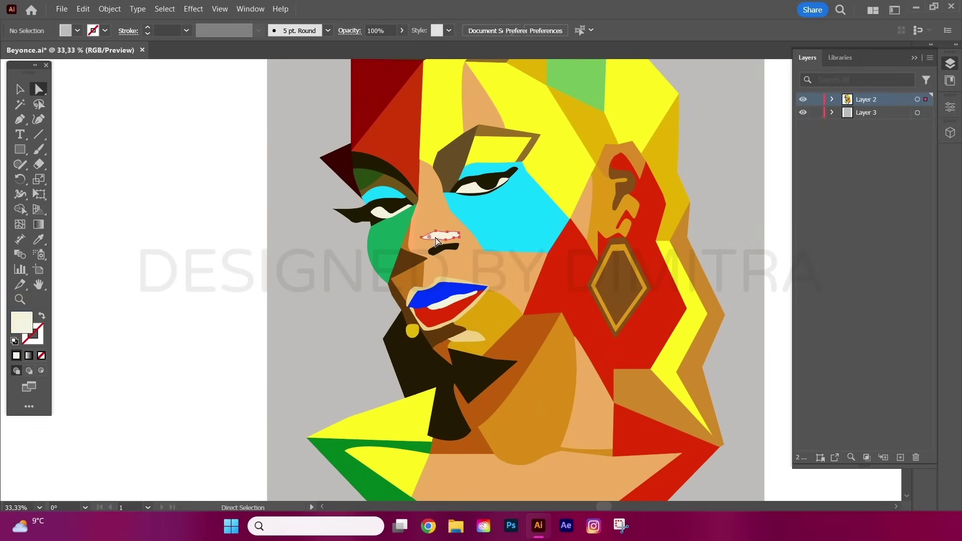
scroll(414, 240, down, 3)
scroll(648, 176, up, 1)
- Save the document as Beyonce.ai with the default Illustrator options
click(62, 9)
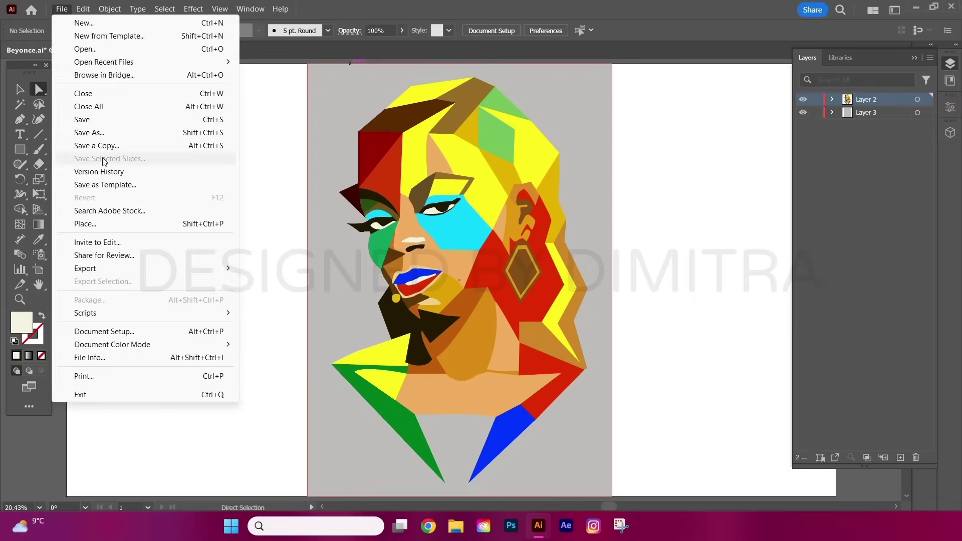
click(80, 131)
click(849, 485)
click(539, 436)
- Resize the artboard to fit the grey background rectangle
click(38, 269)
drag(68, 281, 308, 279)
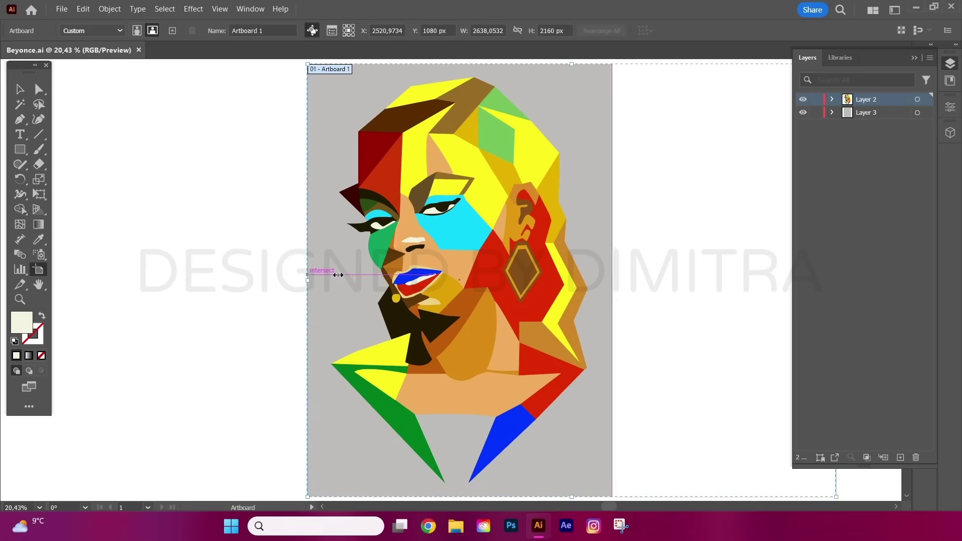
drag(836, 497, 612, 496)
key(Escape)
- Export the artwork as Beyonce.jpg in JPEG format and open it to check
click(62, 9)
click(281, 281)
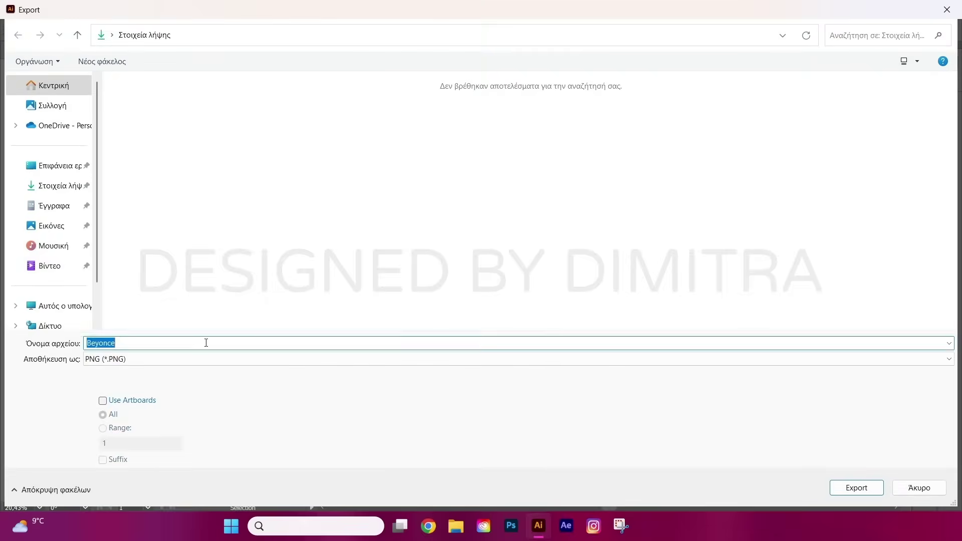
click(501, 359)
click(103, 399)
click(857, 487)
click(534, 428)
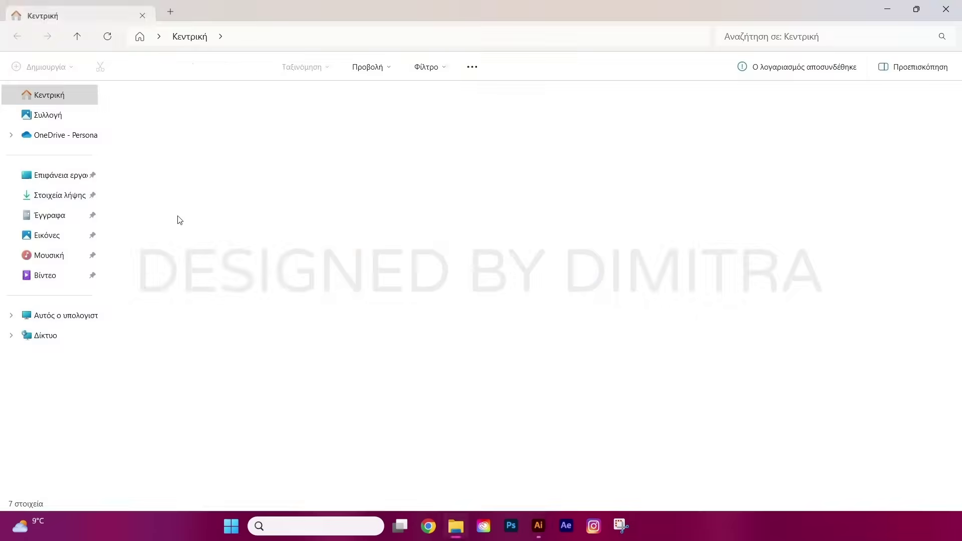
click(50, 196)
double_click(210, 122)
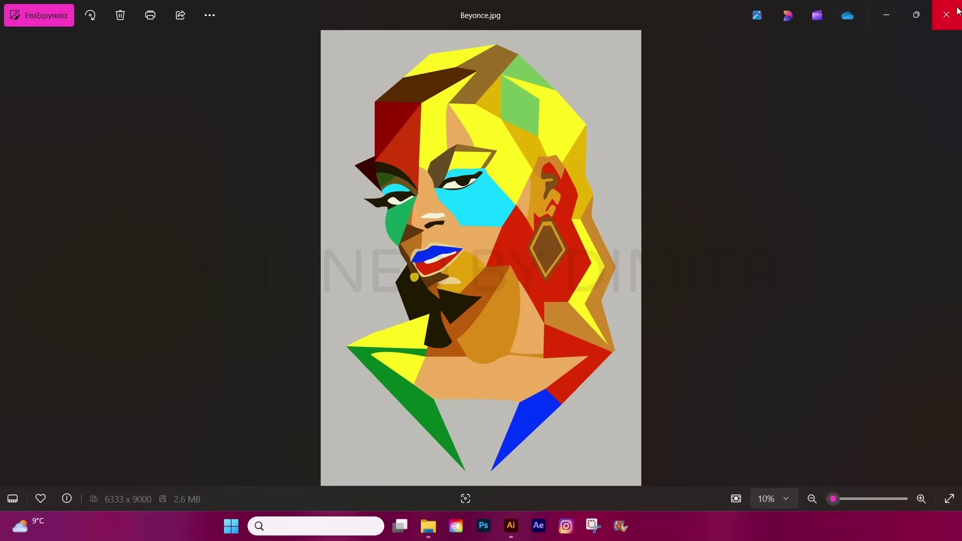